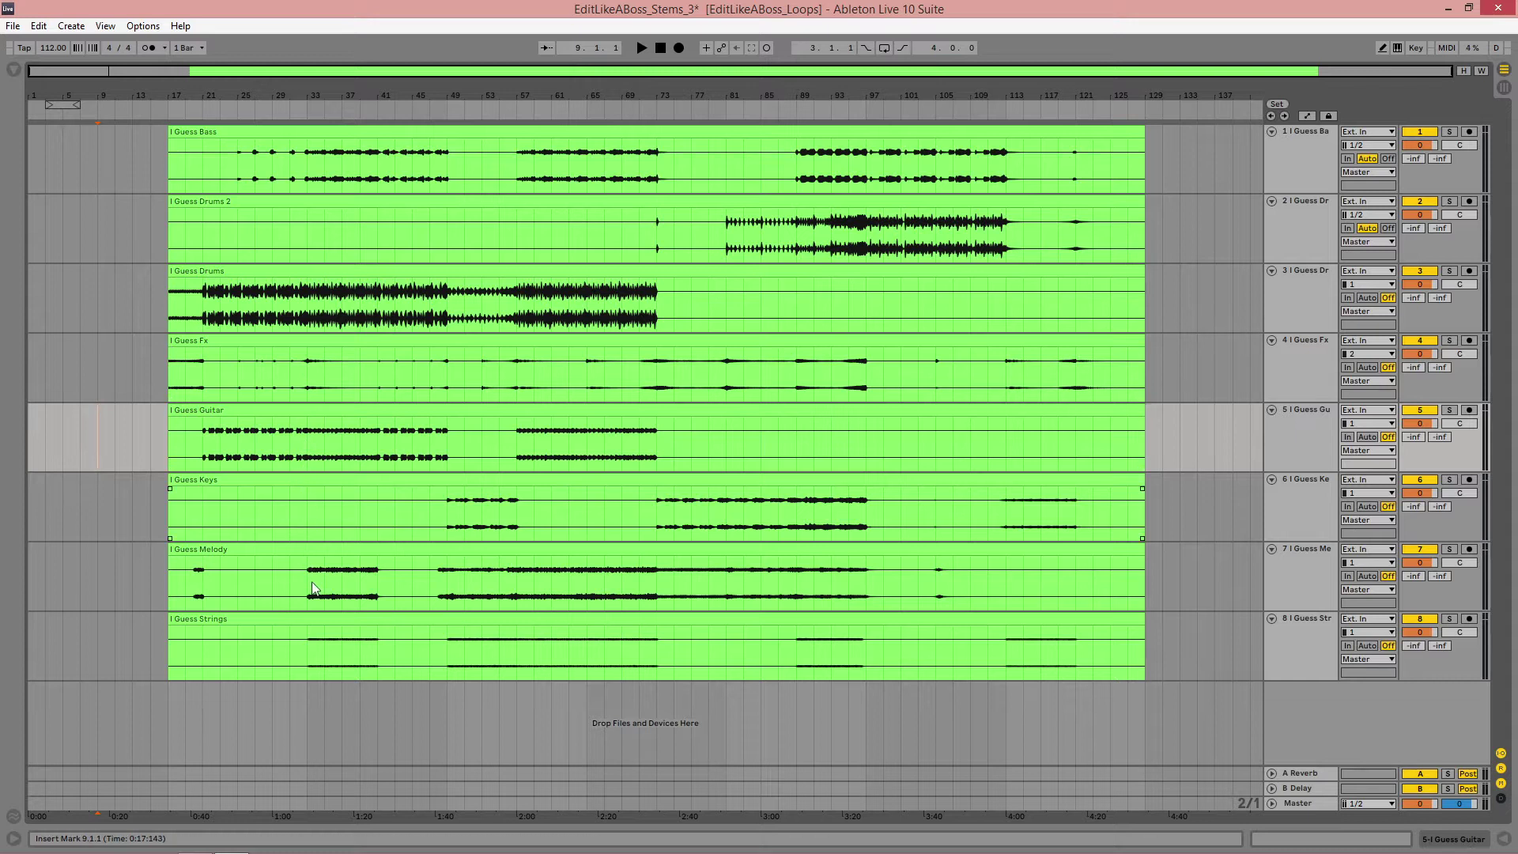
Step: Play the Drums track from bar 33 and stop it
left_click(306, 308)
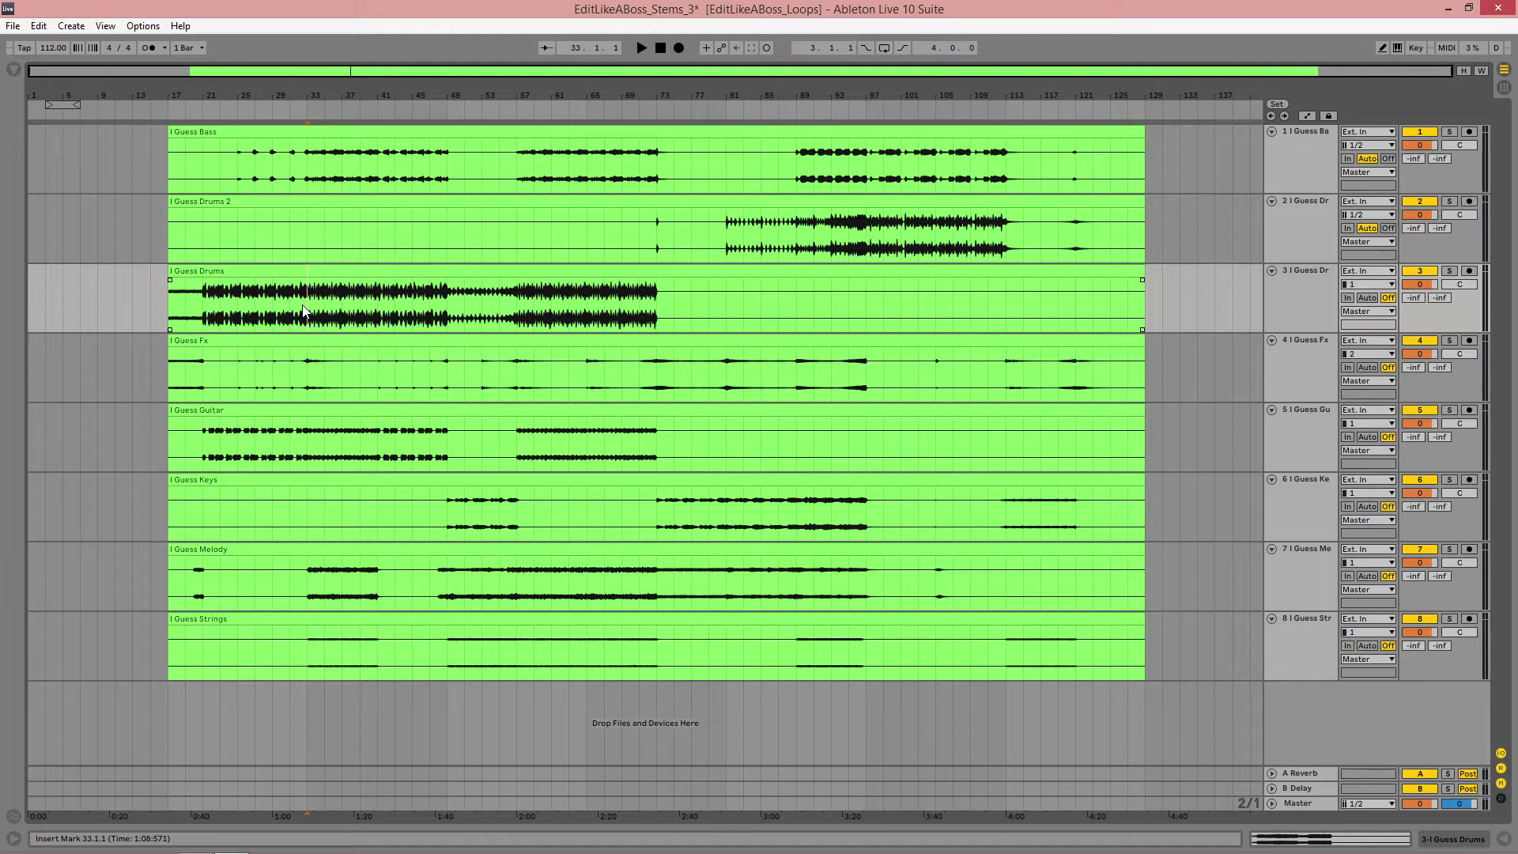
key("space")
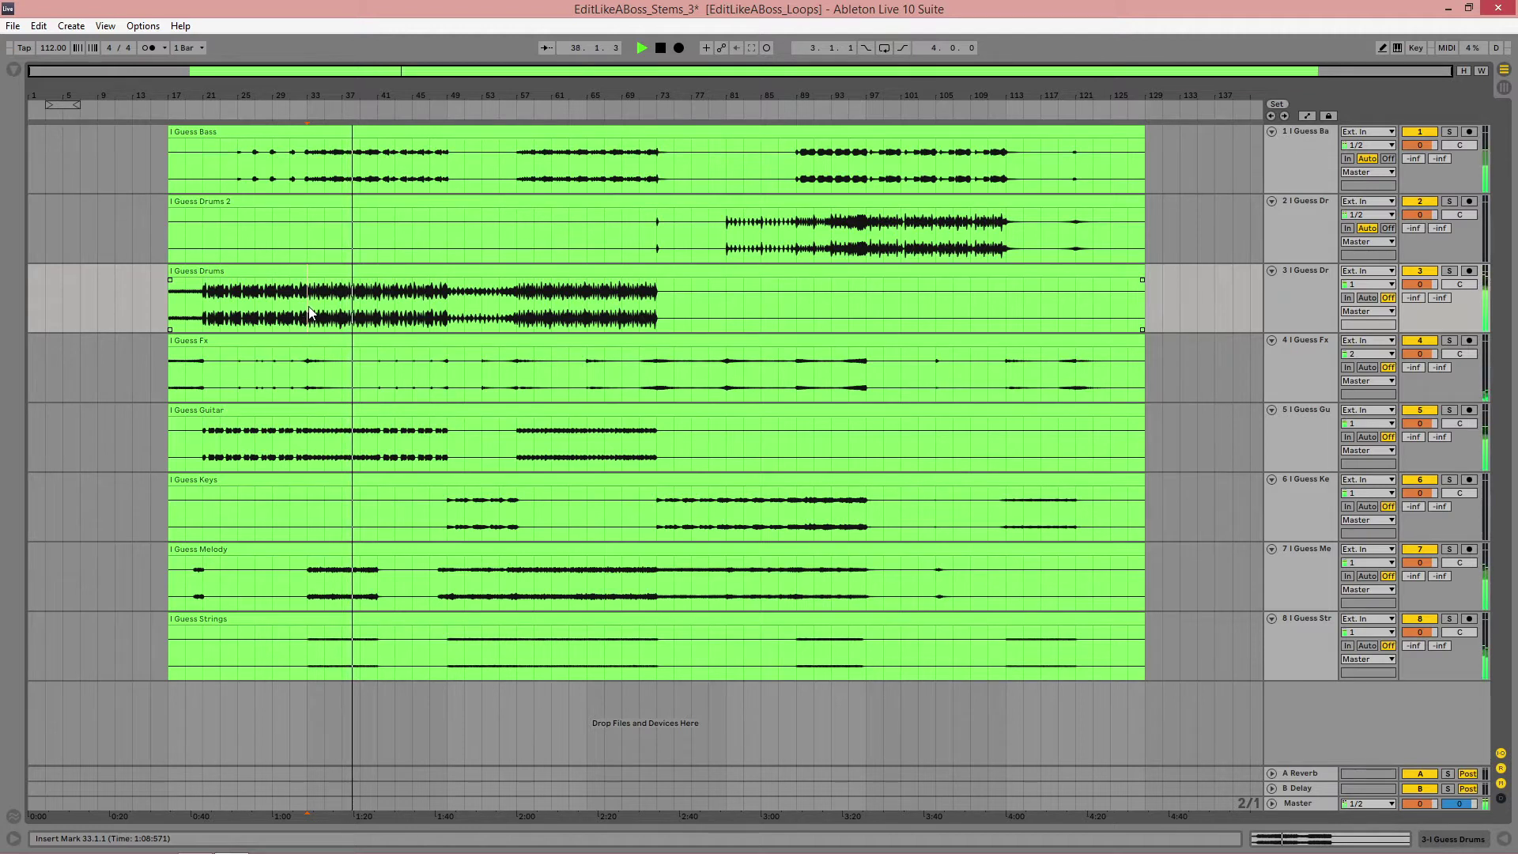
key("space")
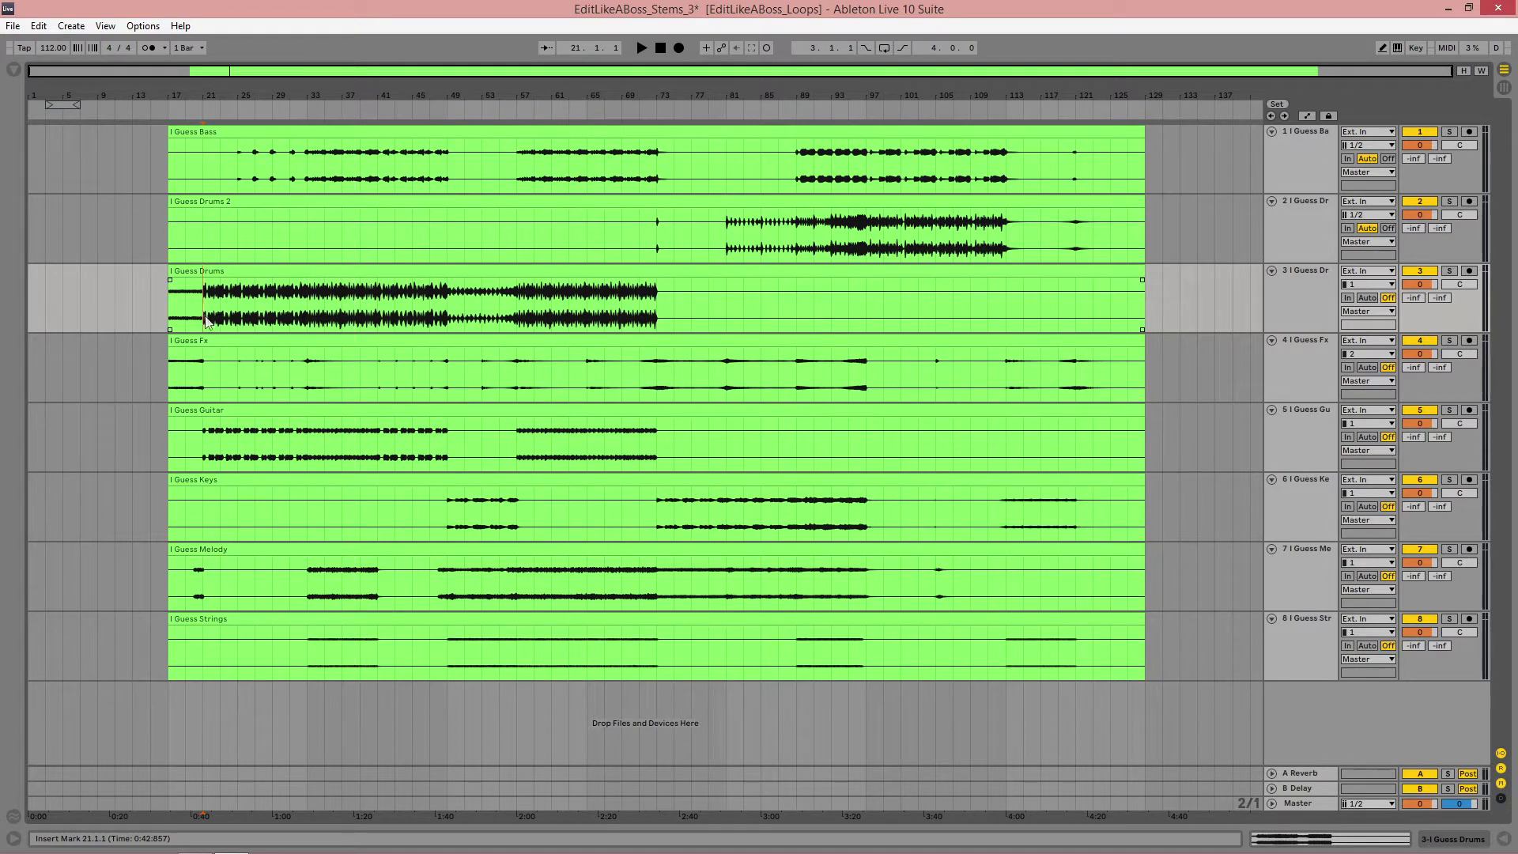
Step: Show the Guitar clip's sample details in Clip View, then inspect the clip starts at bar 17 and later bars 69–75
double_click(245, 132)
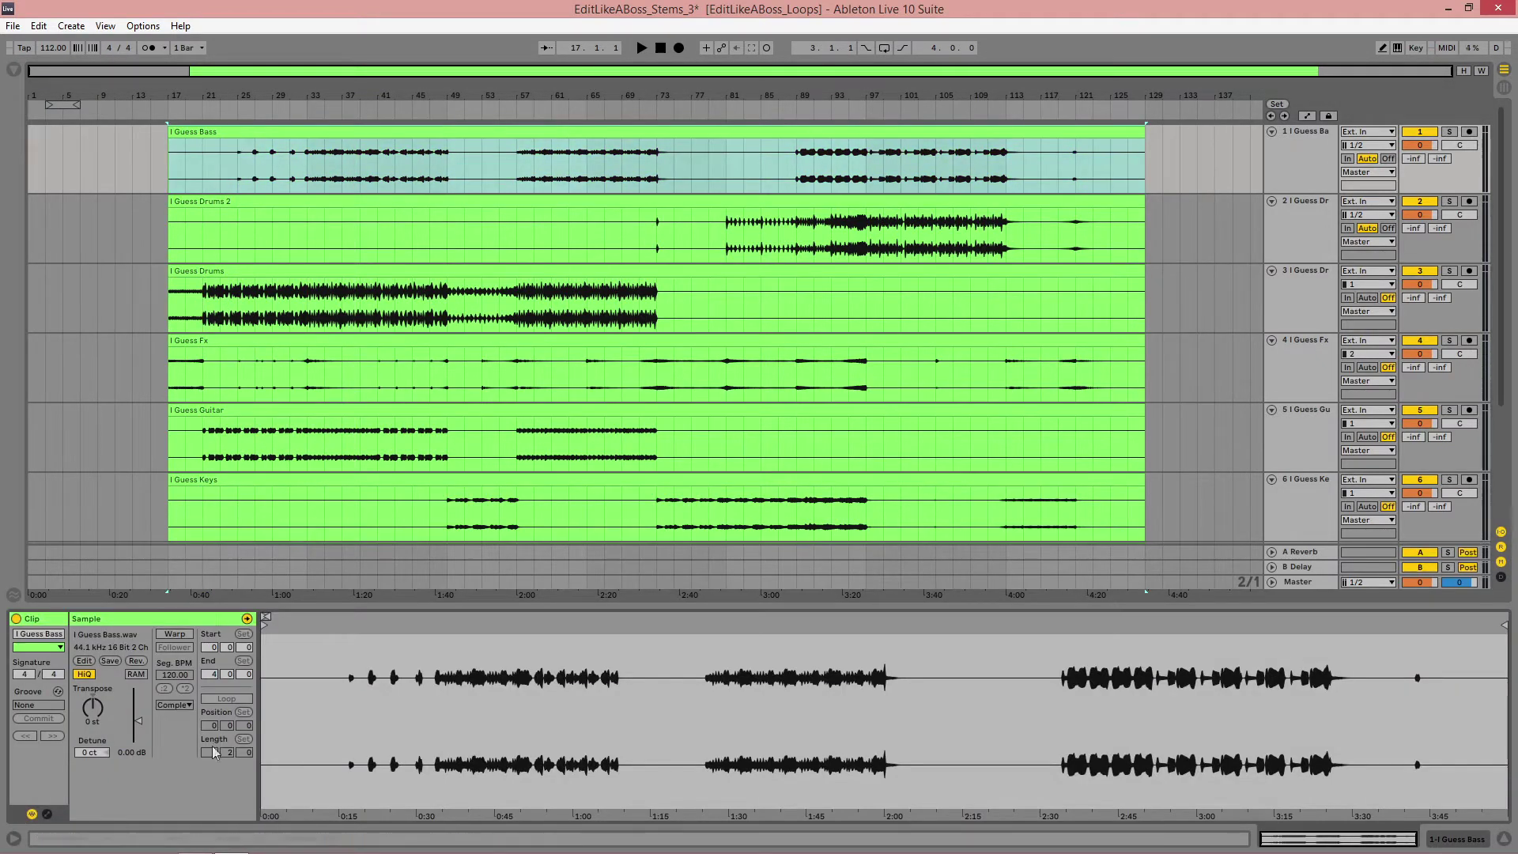
left_click(241, 475)
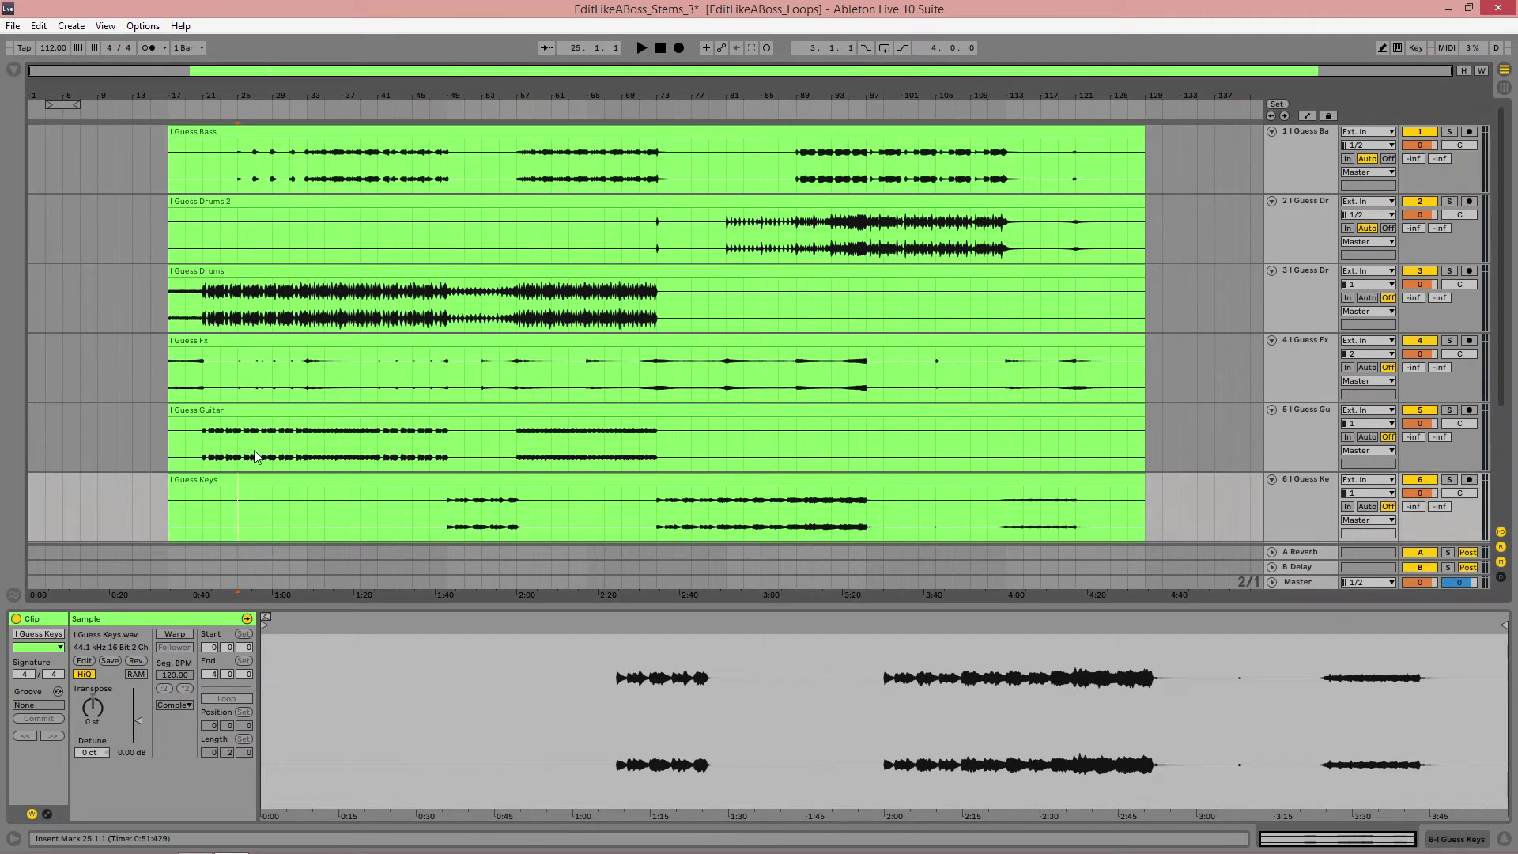
key("ctrl+a")
left_click(249, 414)
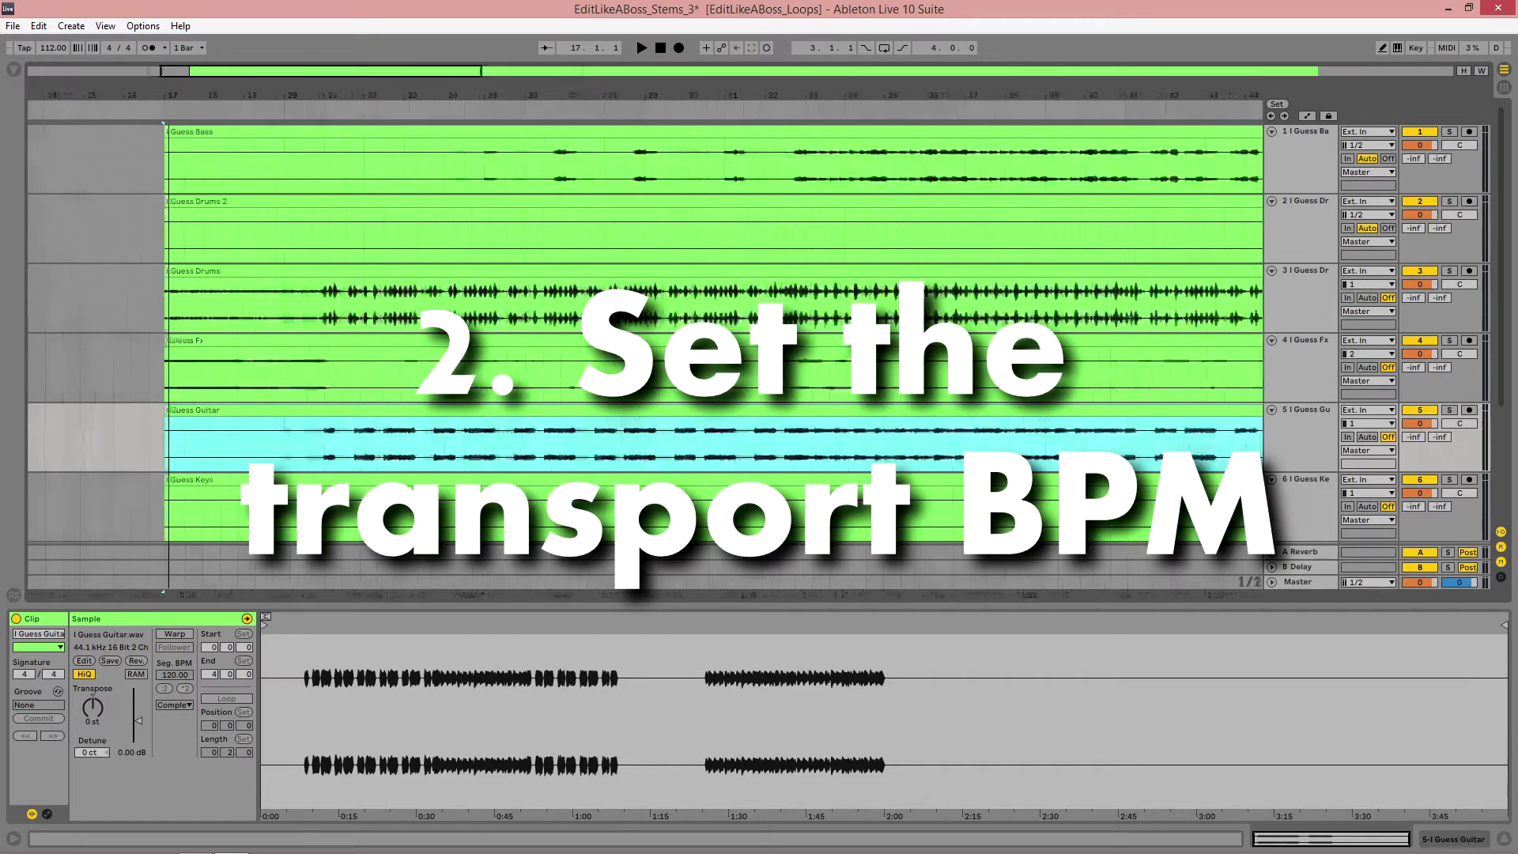
key("plus")
key("plus")
key("plus")
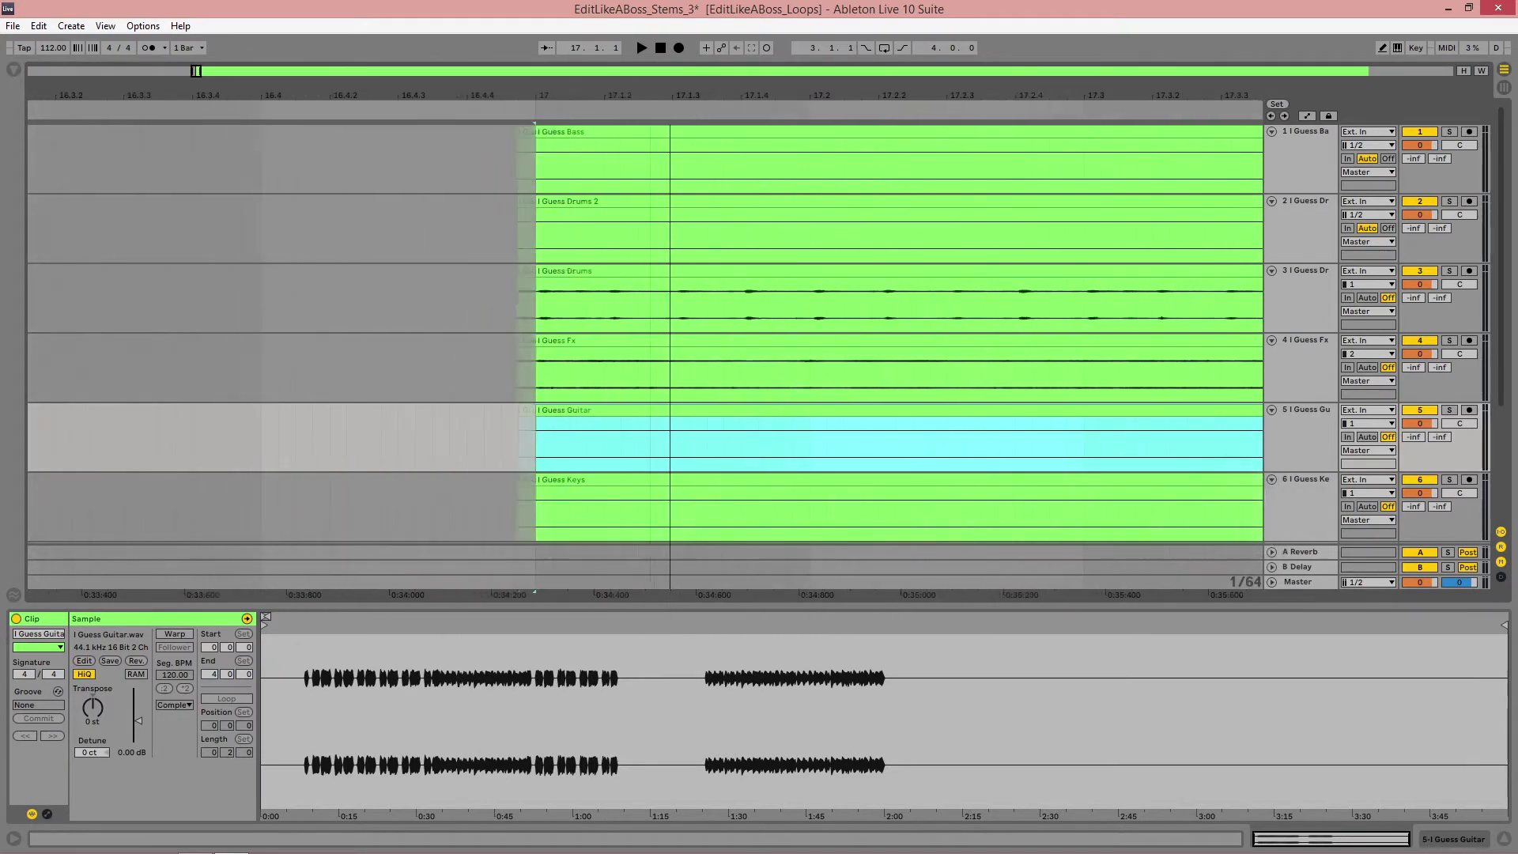
key("minus")
key("minus")
key("minus")
key("minus")
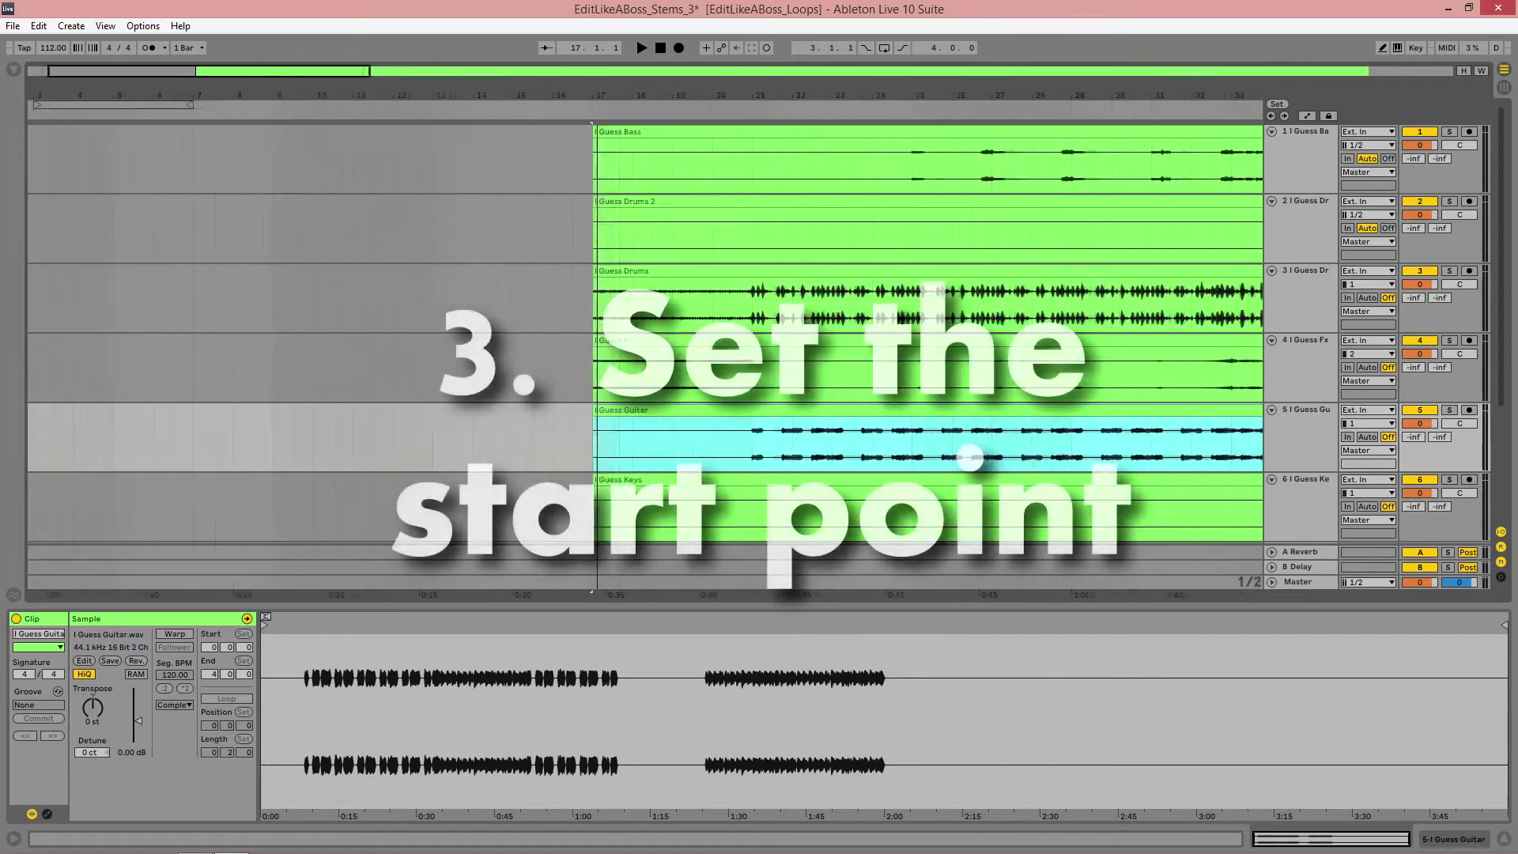
key("minus")
key("minus")
key("minus")
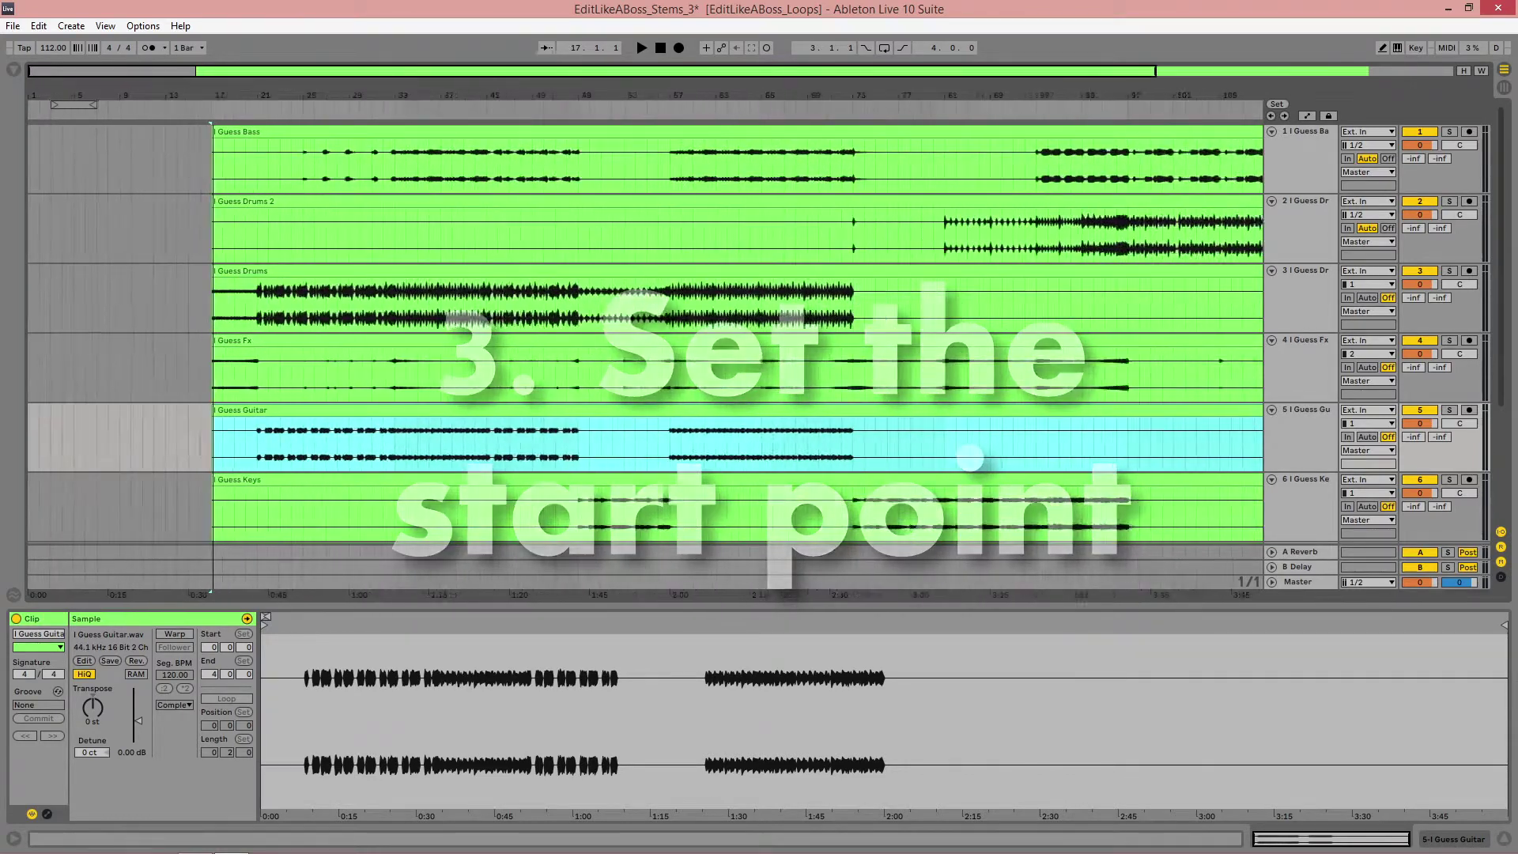
left_click_drag(676, 86, 609, 67)
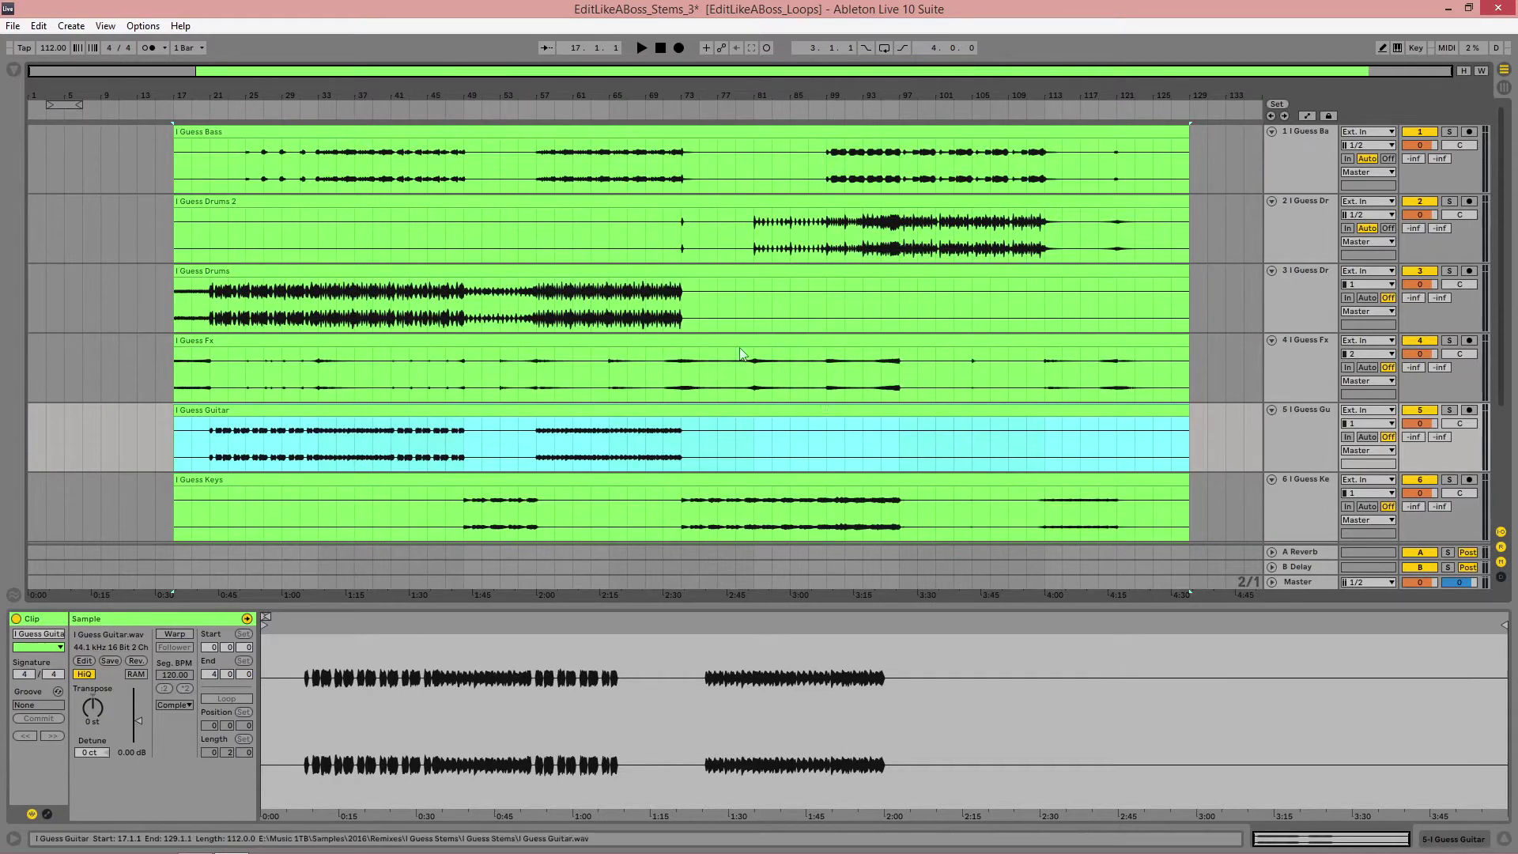
Step: Turn on a bars 17–21 loop across all eight tracks and split every clip at bar 21 with Ctrl+E
left_click_drag(71, 101, 208, 111)
key("space")
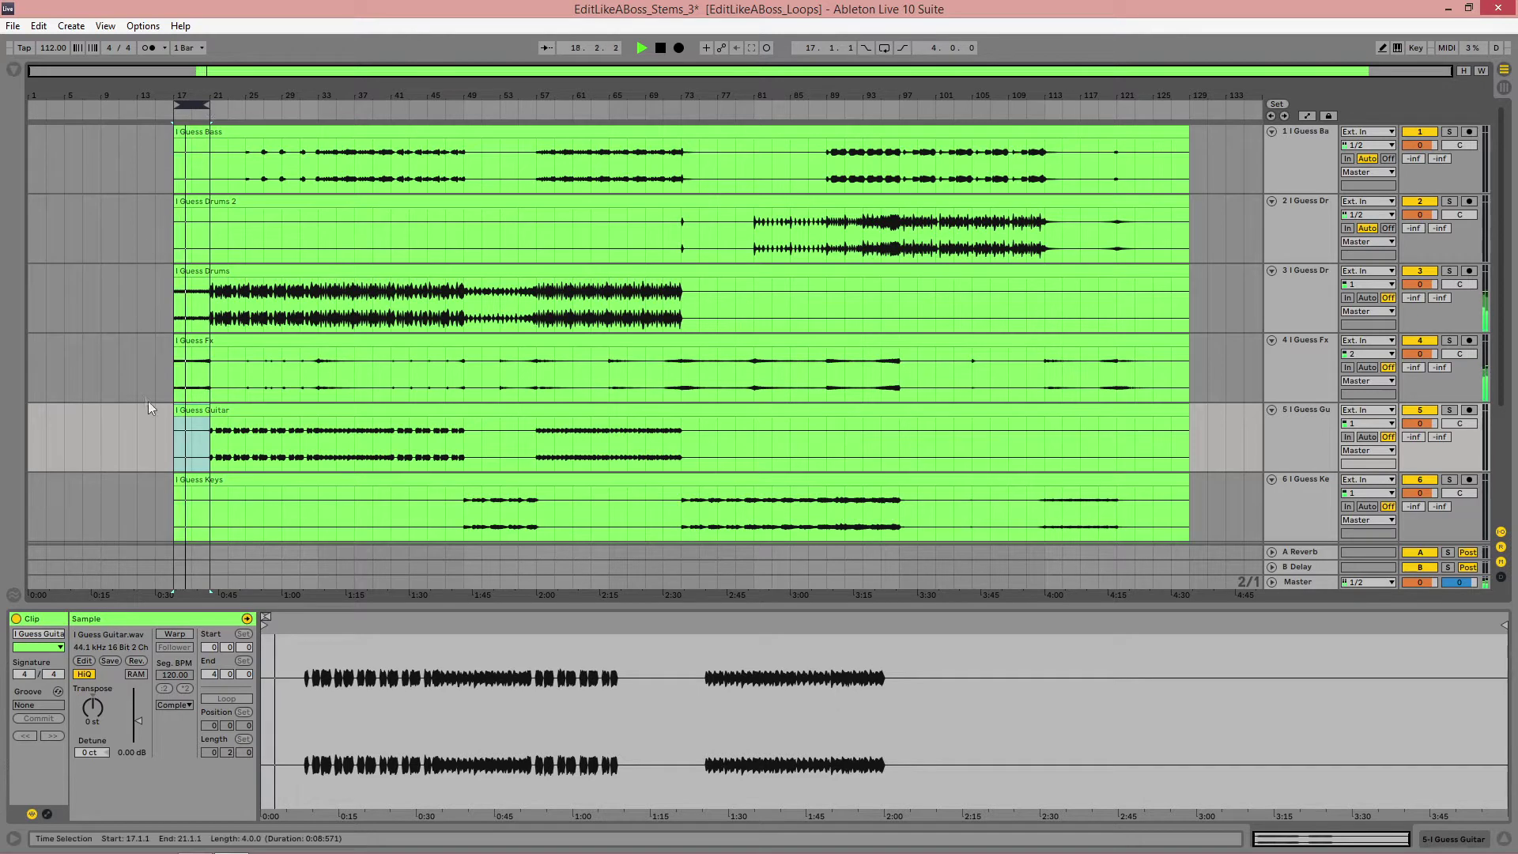
left_click(196, 103)
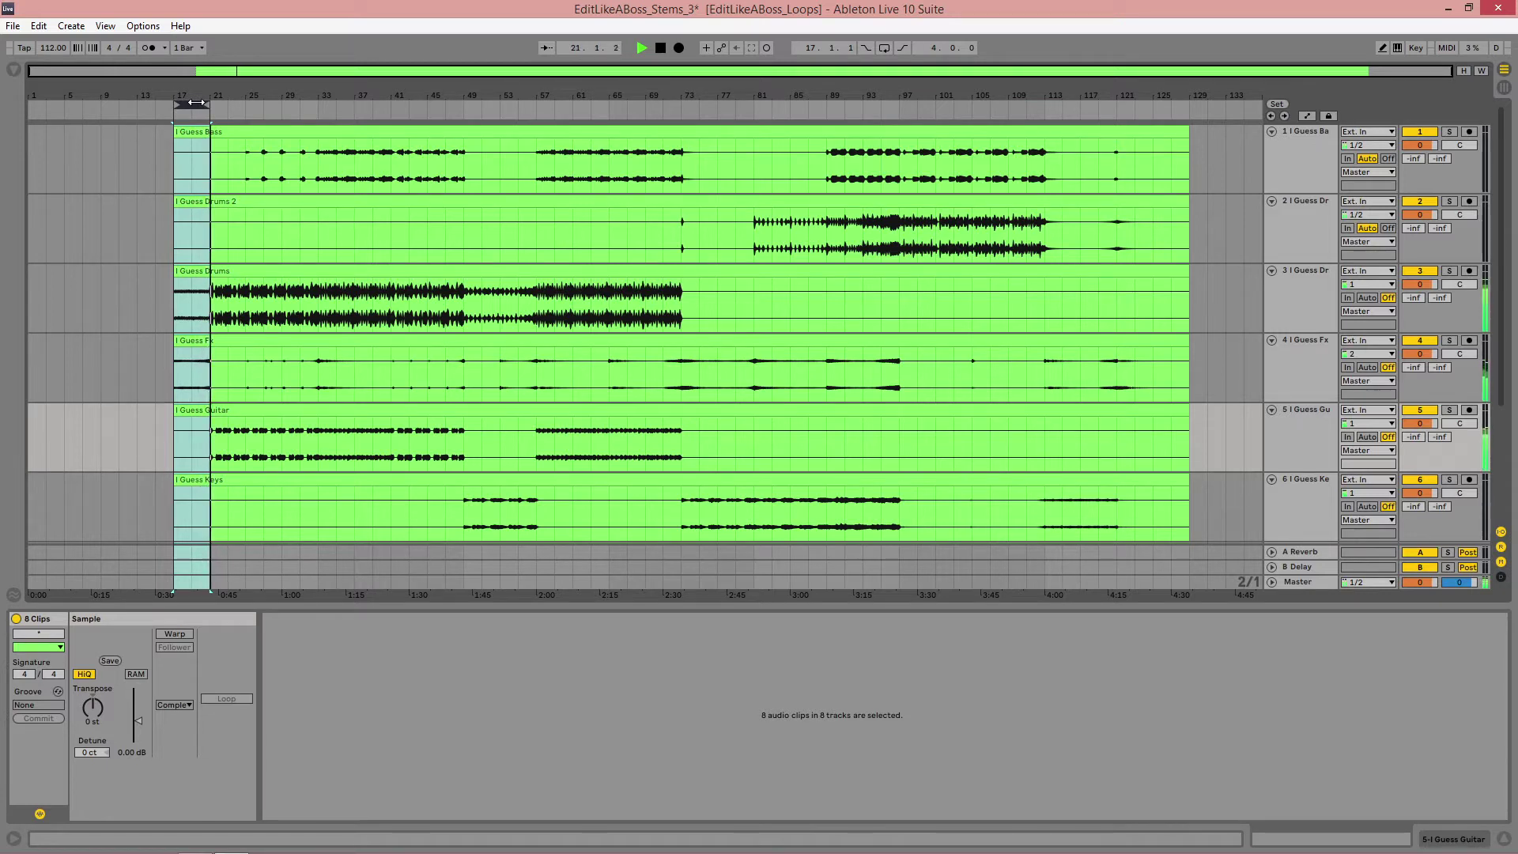
left_click(883, 48)
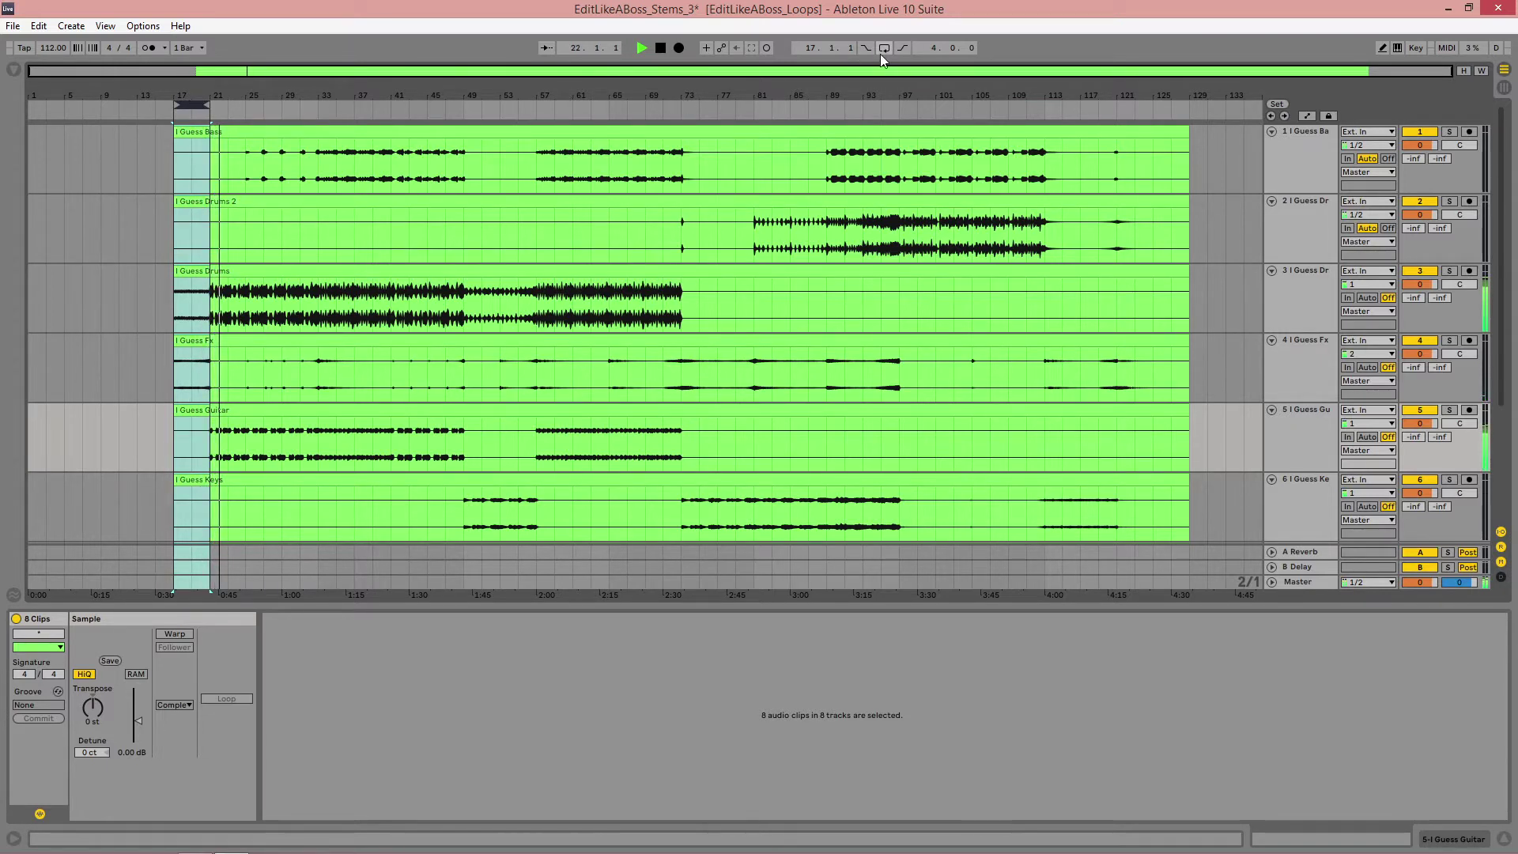
key("space")
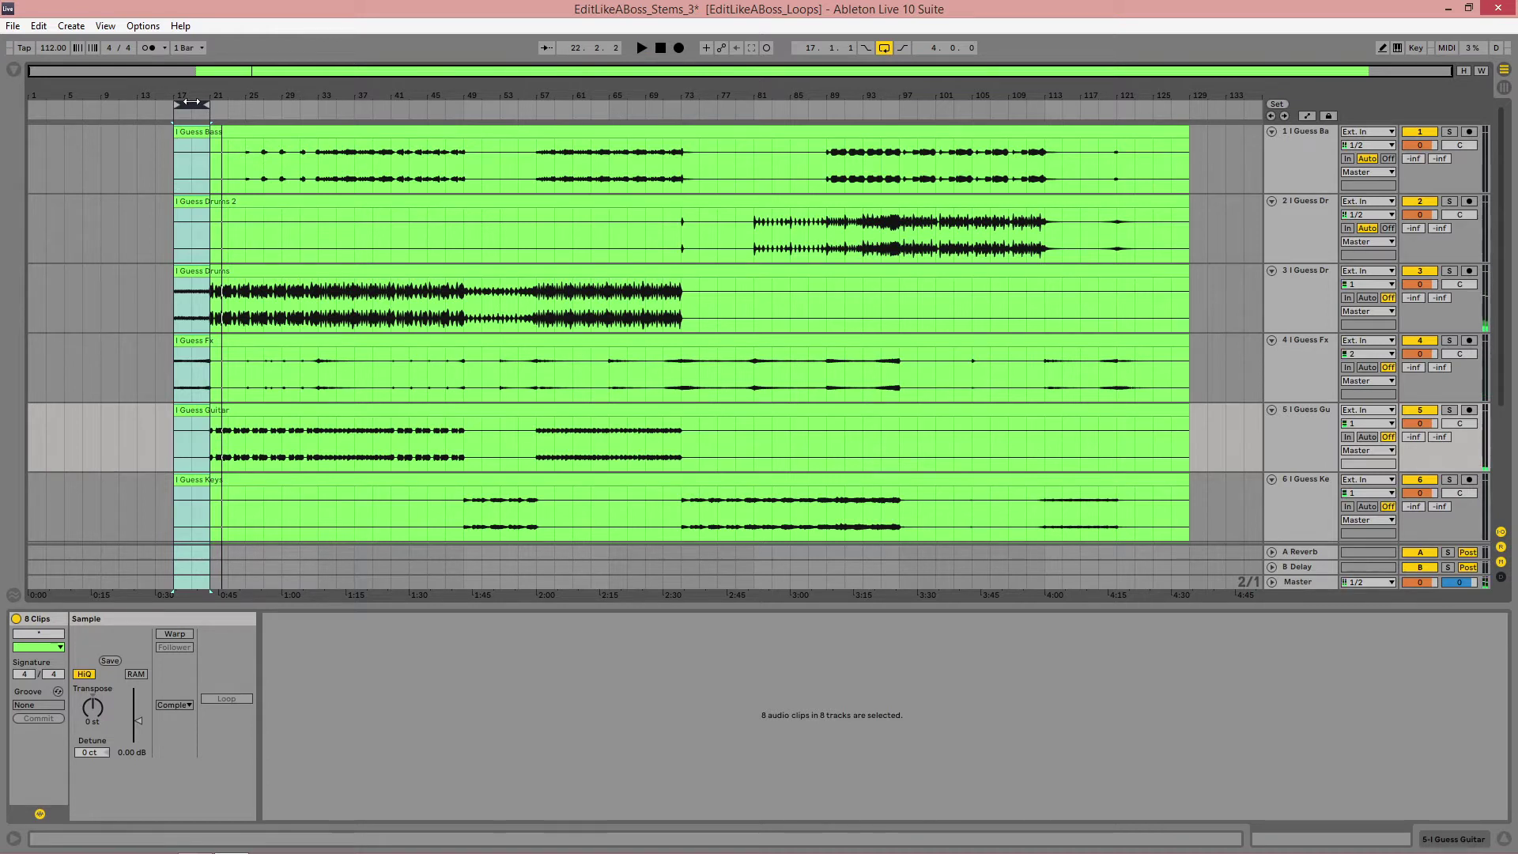
key("ctrl+e")
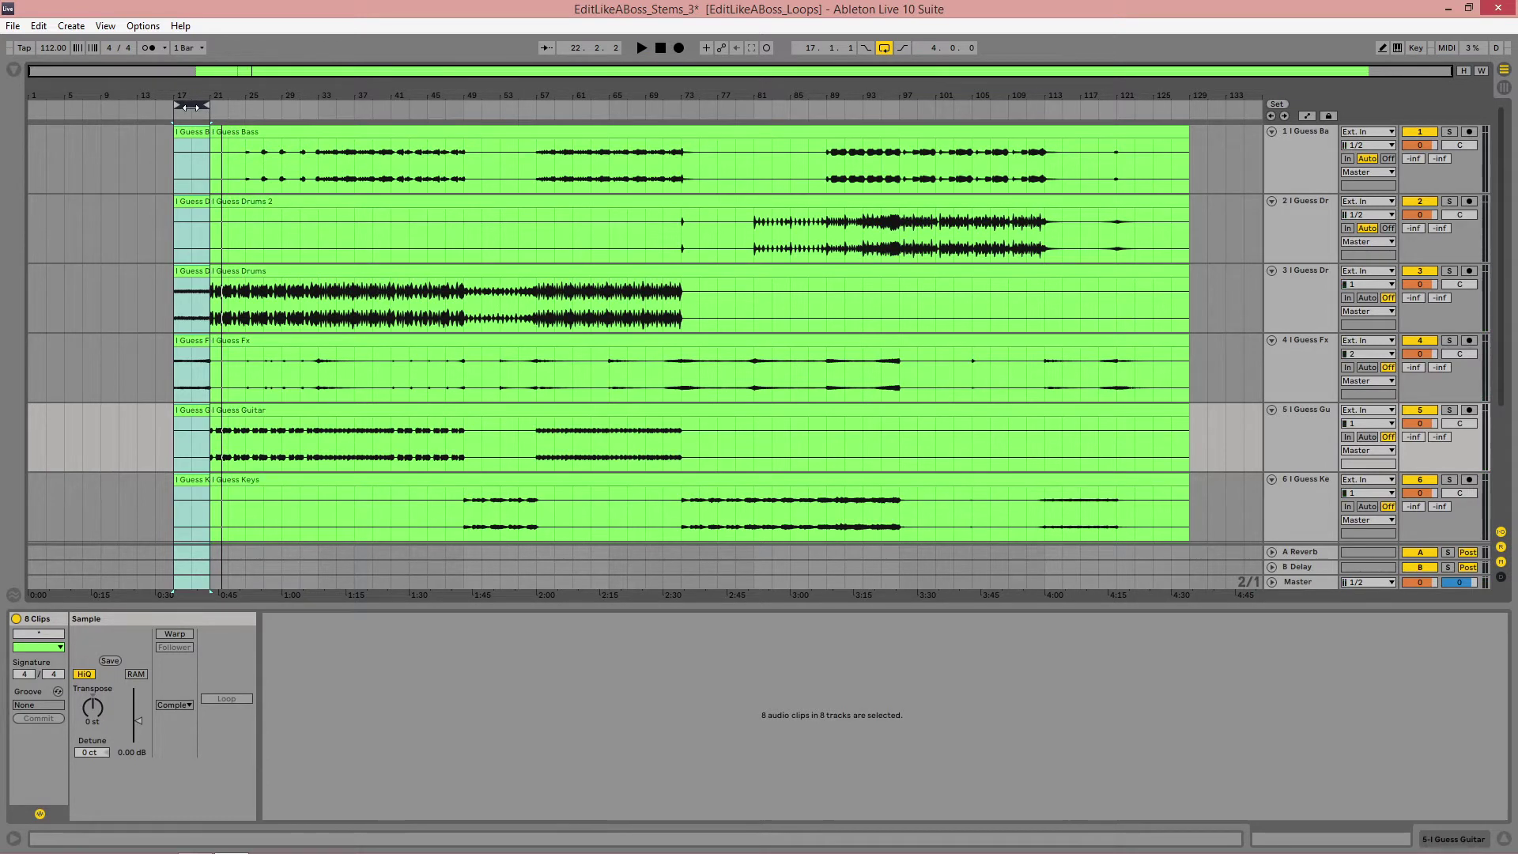
Step: Delete the bars 17–21 pieces on Bass, Drums 2, Guitar, Keys and Strings
left_click(137, 188)
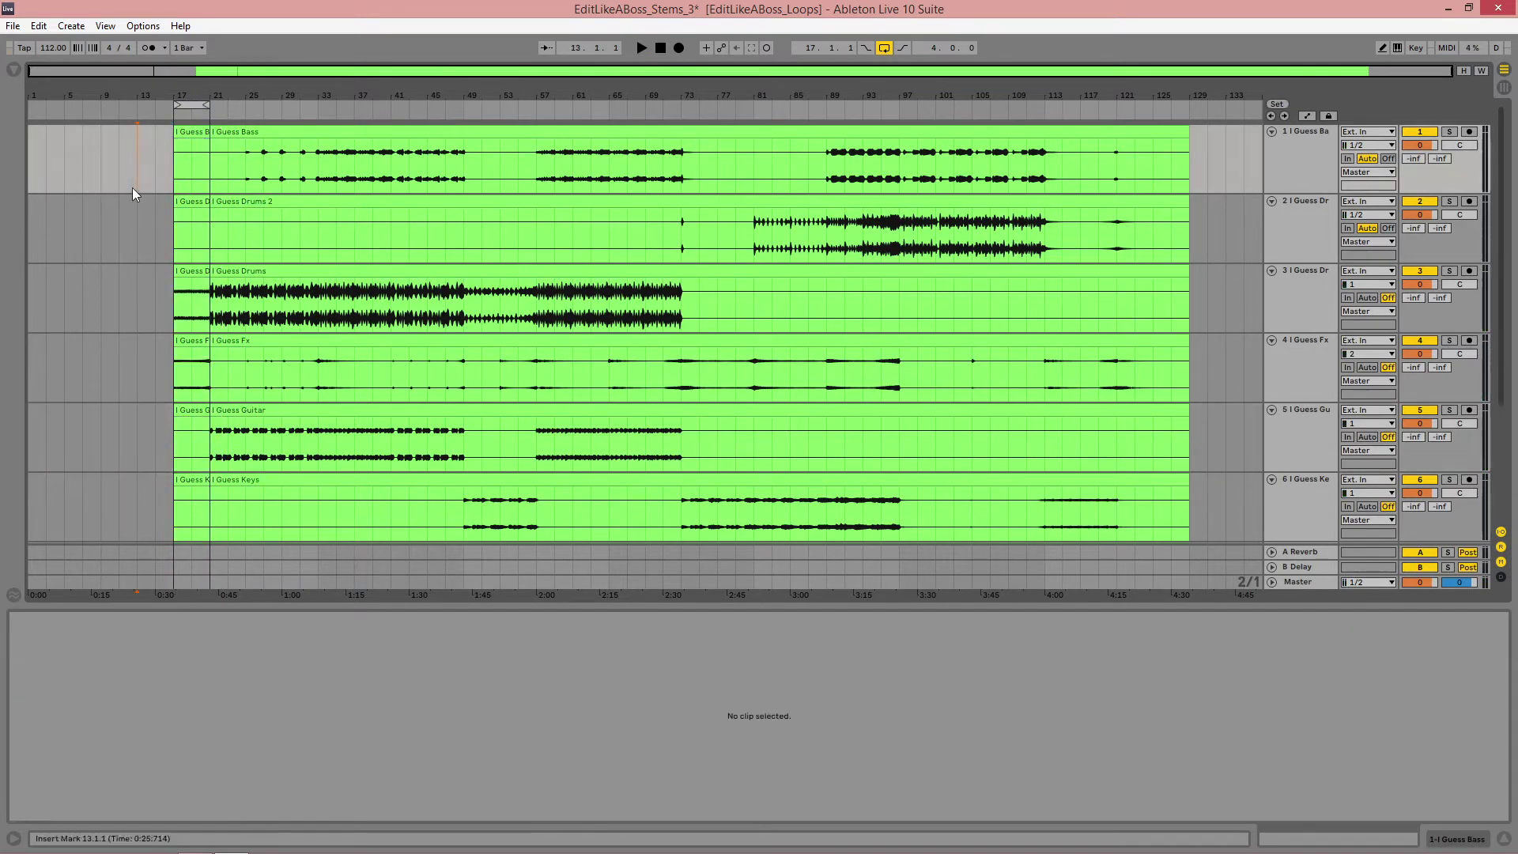
left_click(197, 155)
left_click(193, 198, "shift")
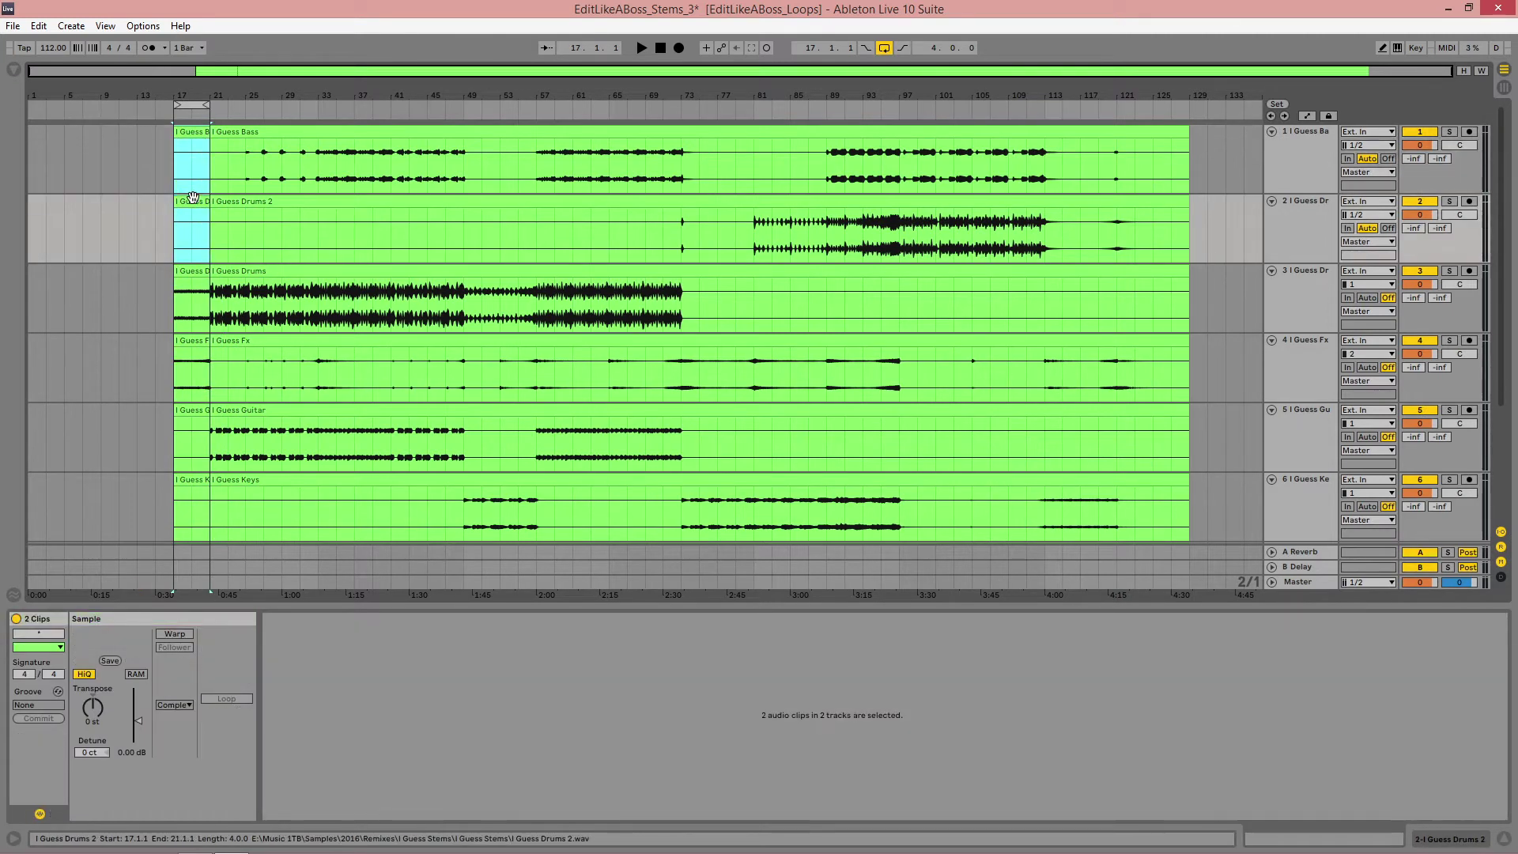
key("Delete")
left_click(192, 427)
key("Delete")
left_click(192, 480)
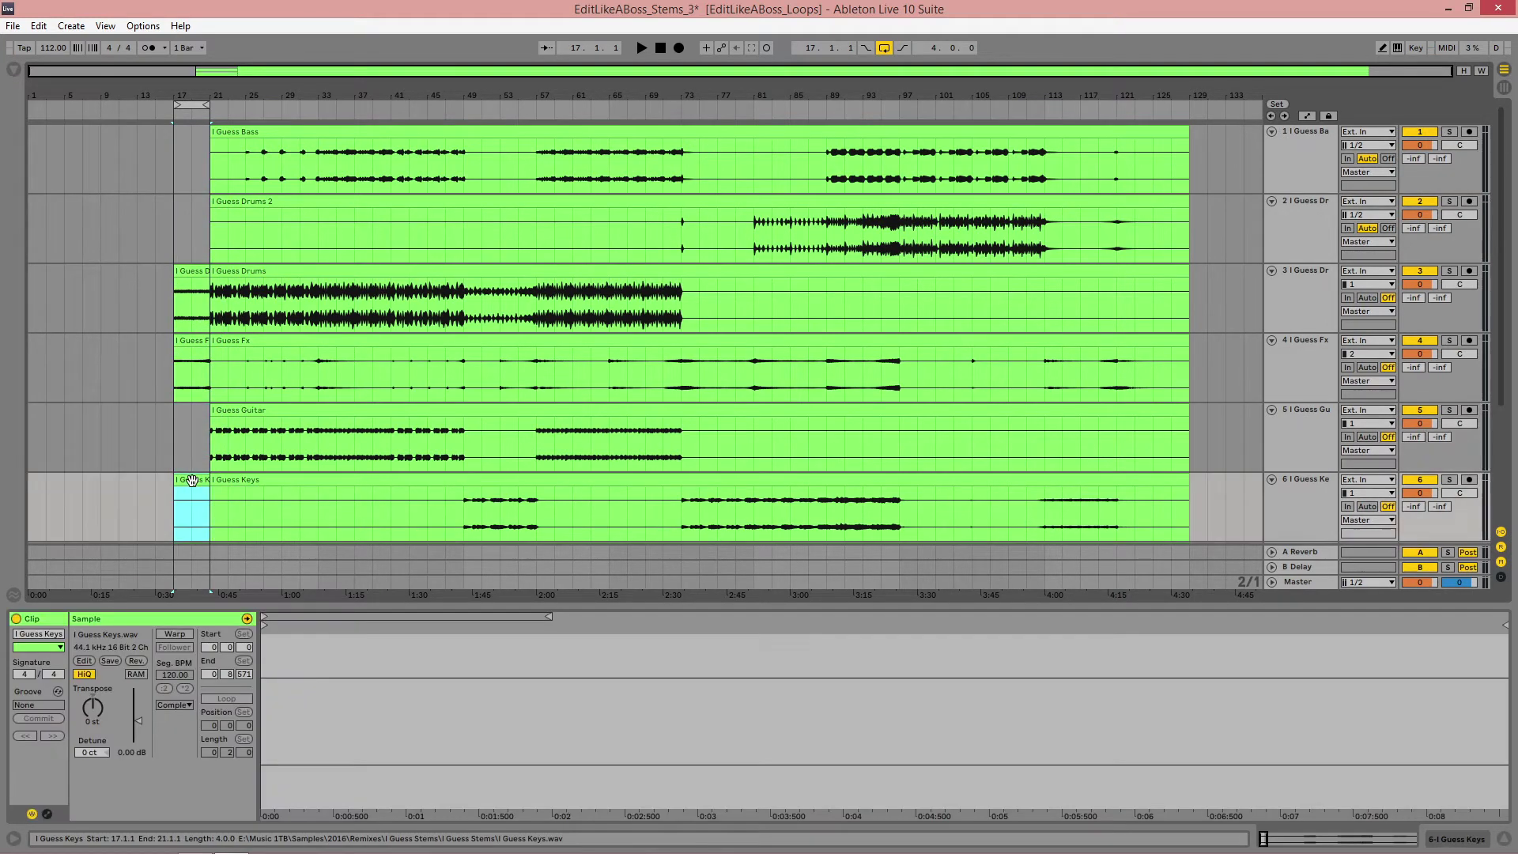
scroll(192, 480, "down", 2)
key("Delete")
scroll(198, 467, "down", 2)
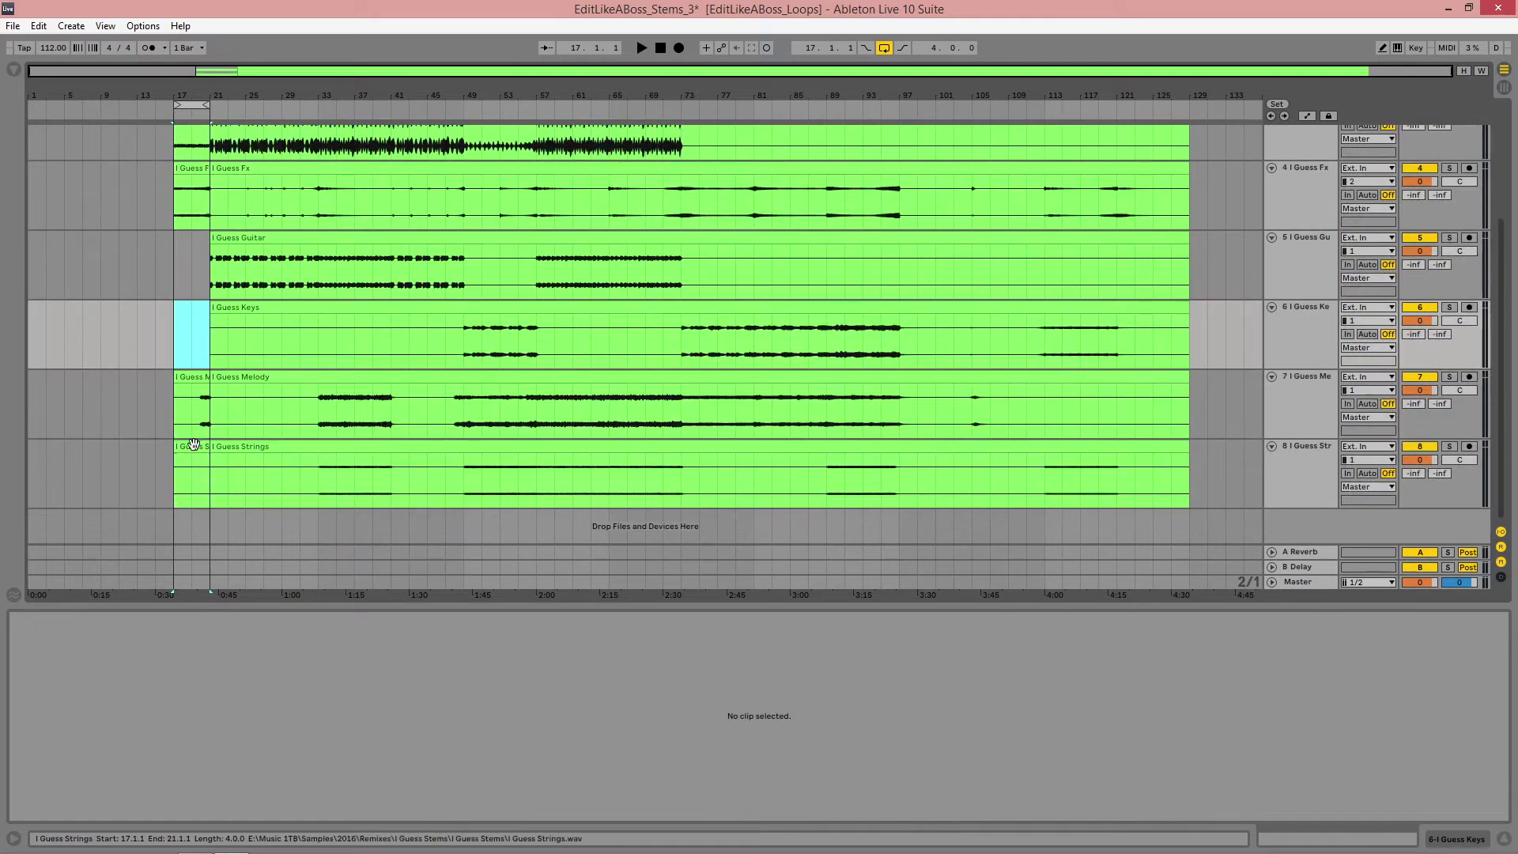
left_click(194, 445)
key("Delete")
Step: Select the Melody and Drums opening pieces, then the long Drums clip from bar 21
left_click(194, 375)
scroll(194, 372, "up", 2)
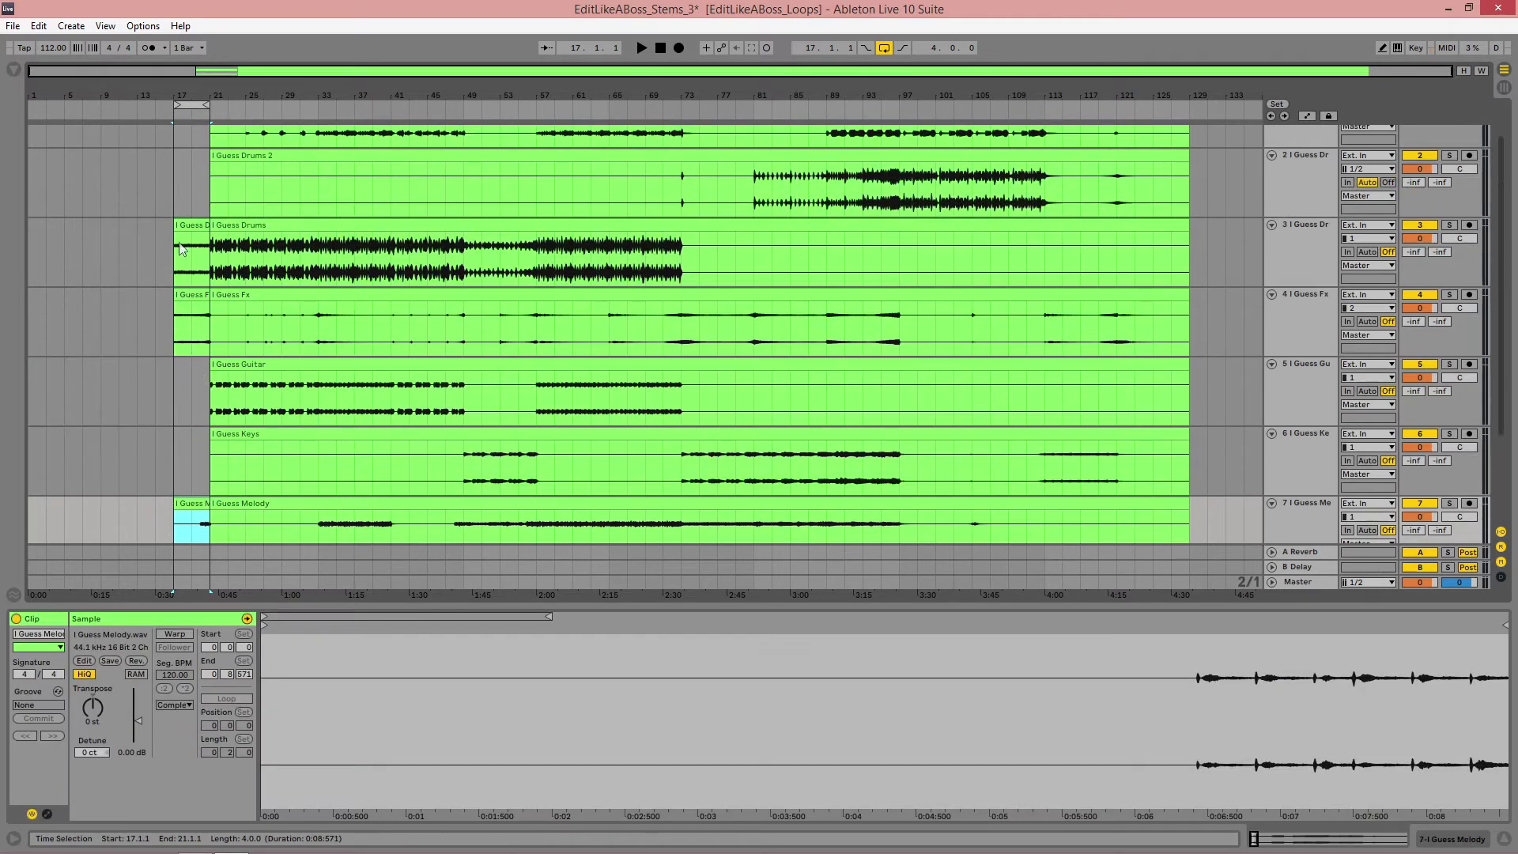
left_click(186, 226, "shift")
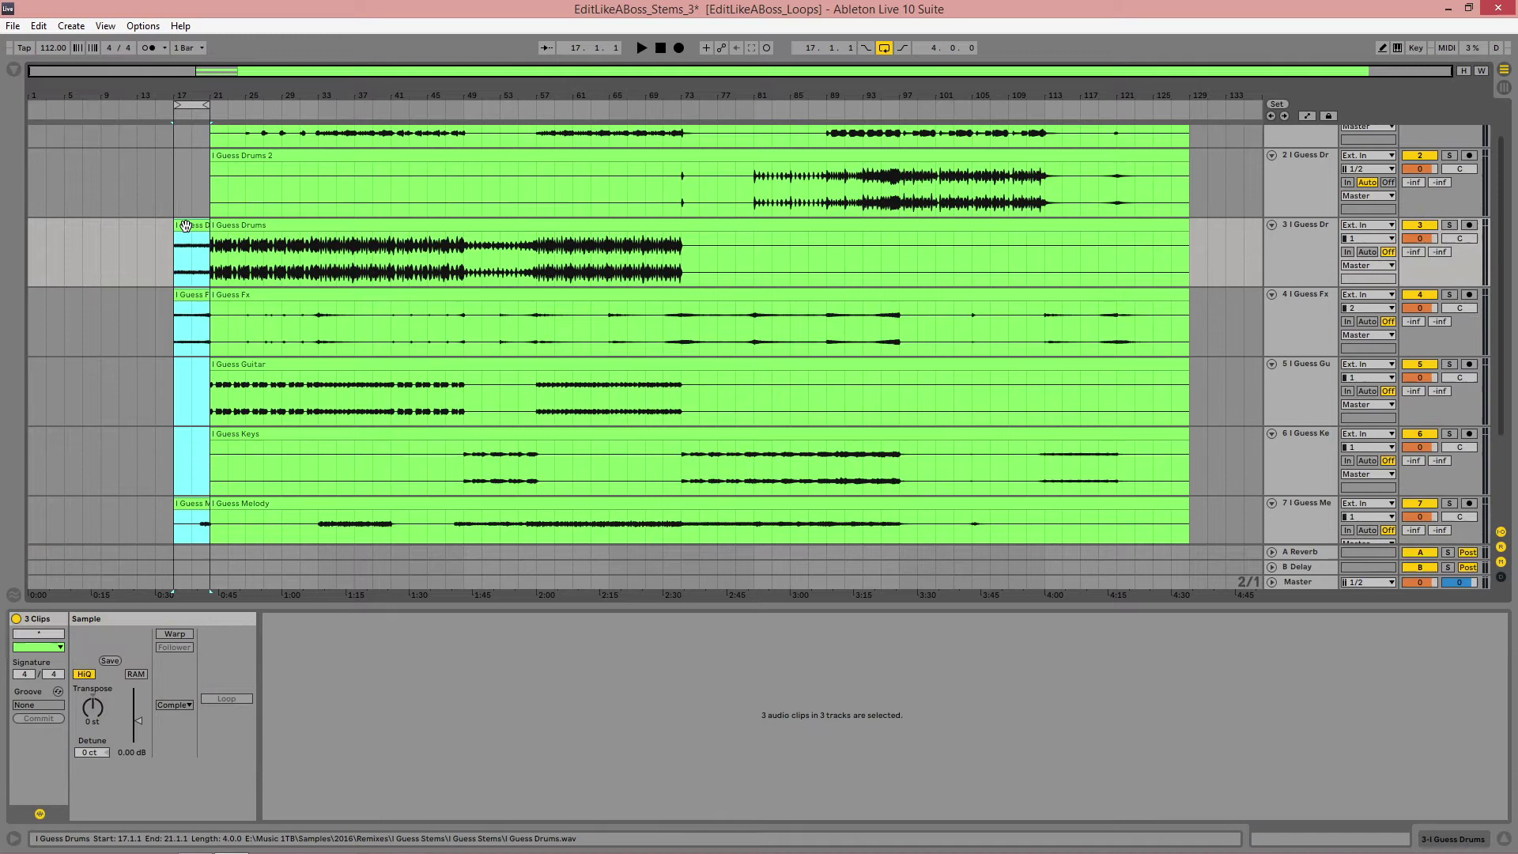
scroll(272, 217, "up", 3)
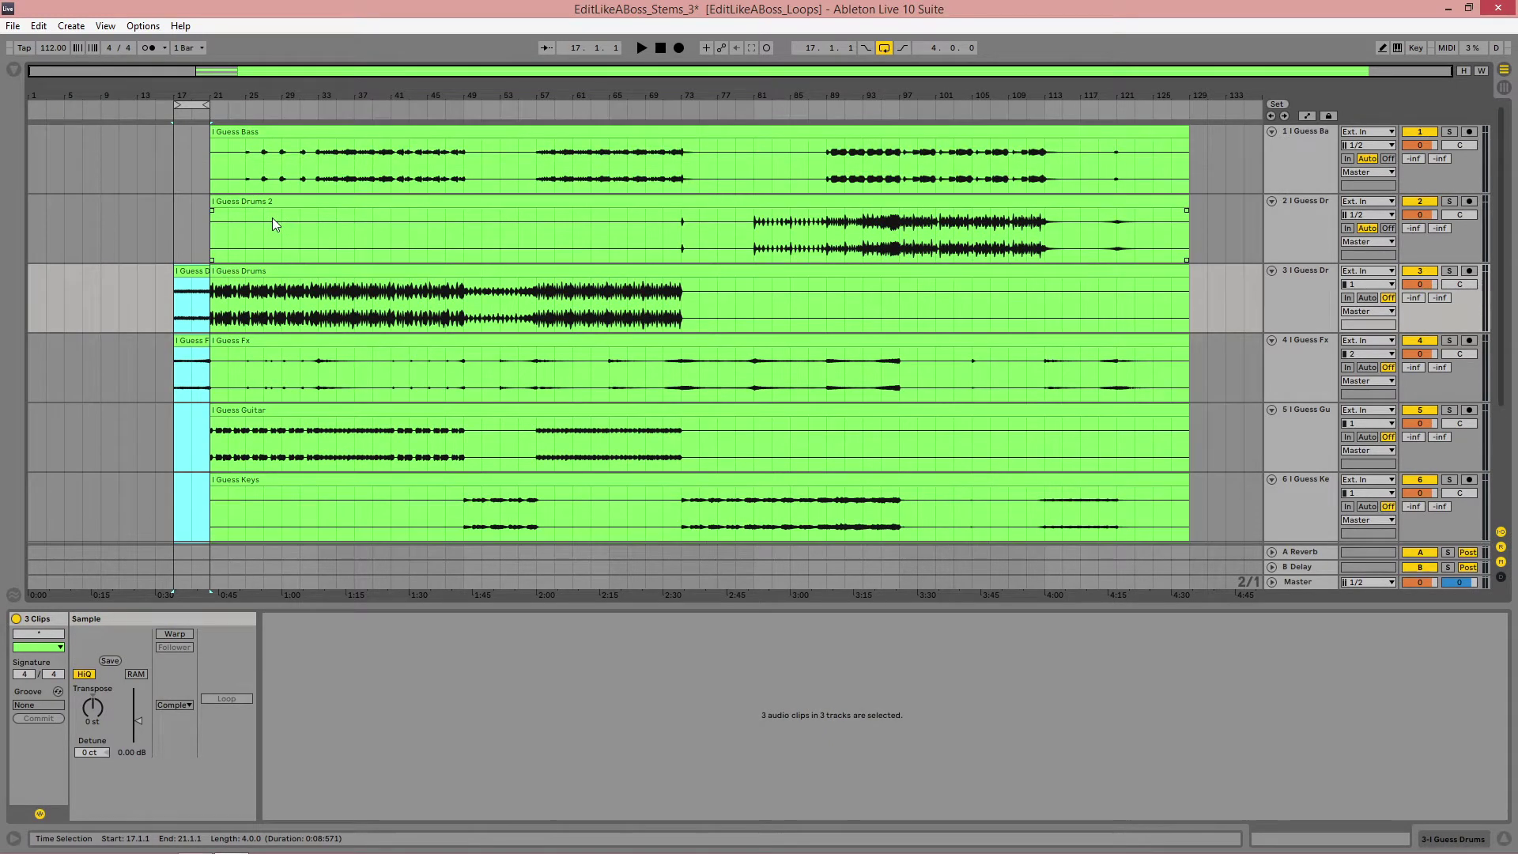
left_click(246, 297)
Step: Loop bars 25–33 across all tracks and split every clip at bars 25 and 33
key("space")
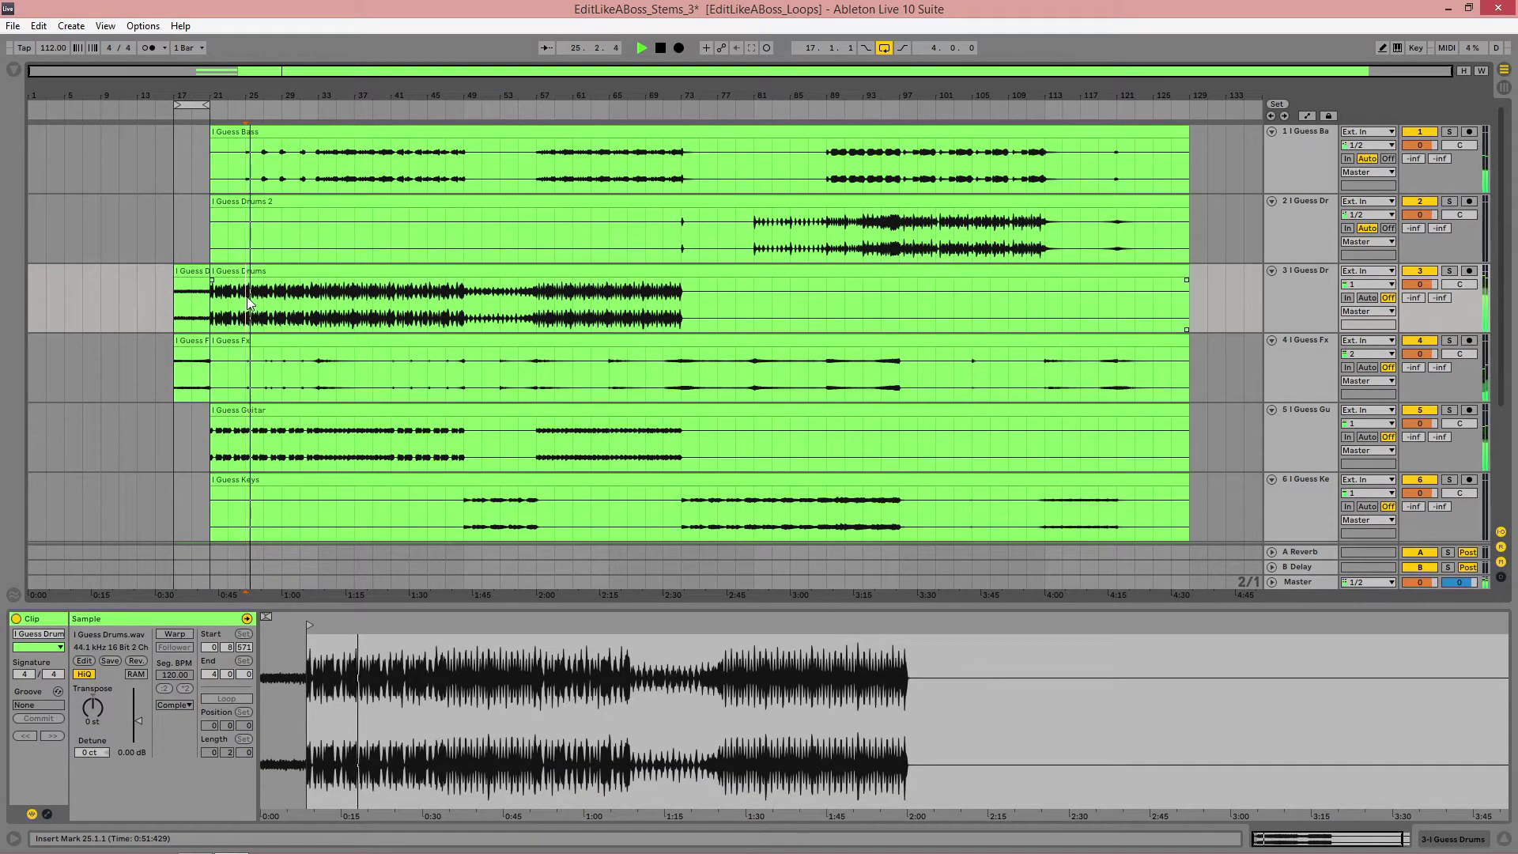
left_click_drag(196, 101, 318, 105)
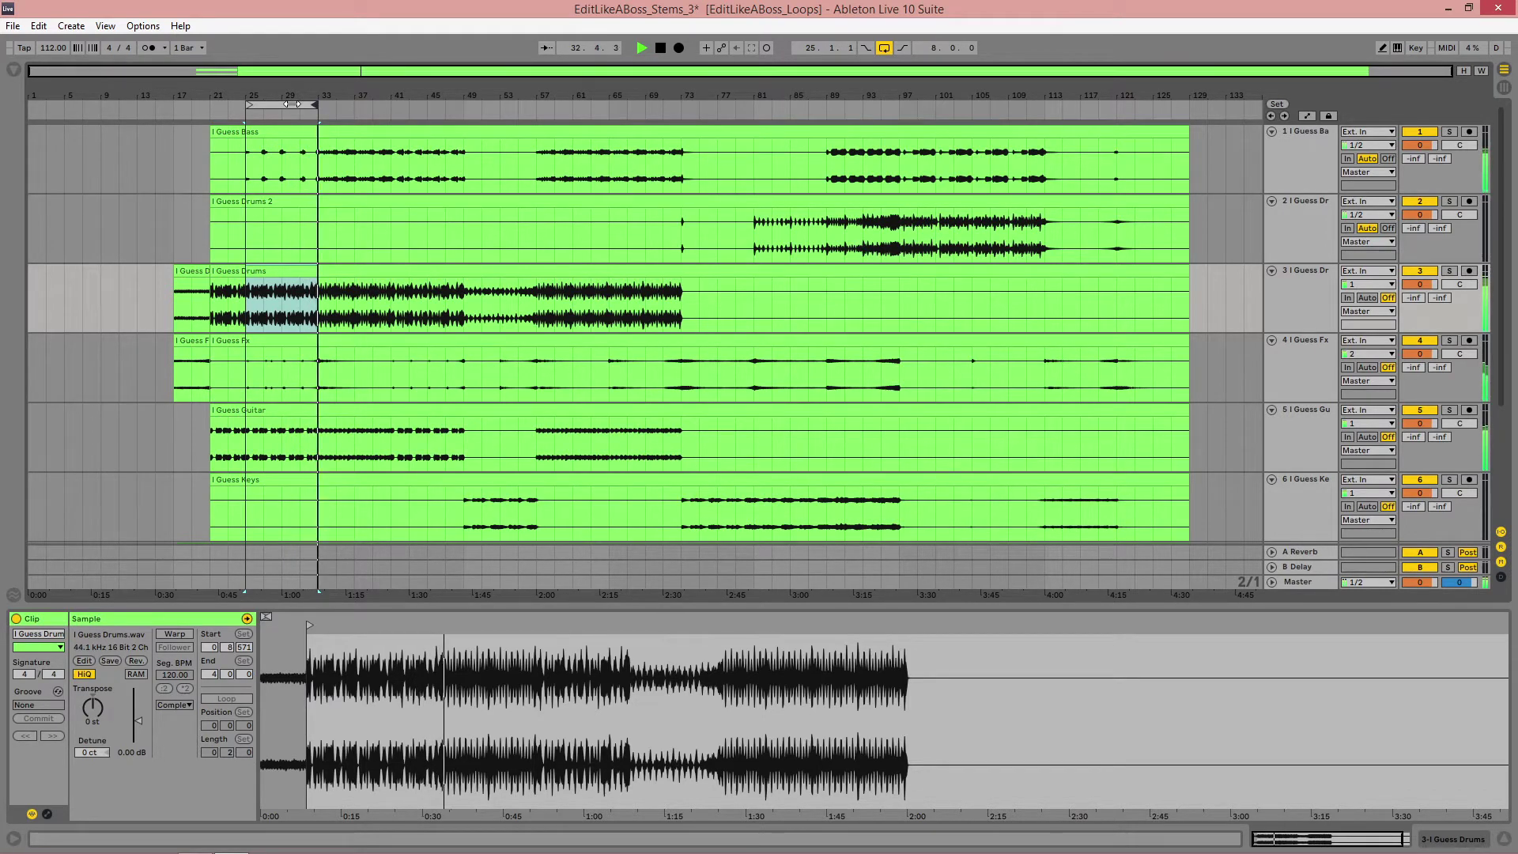
left_click(292, 104)
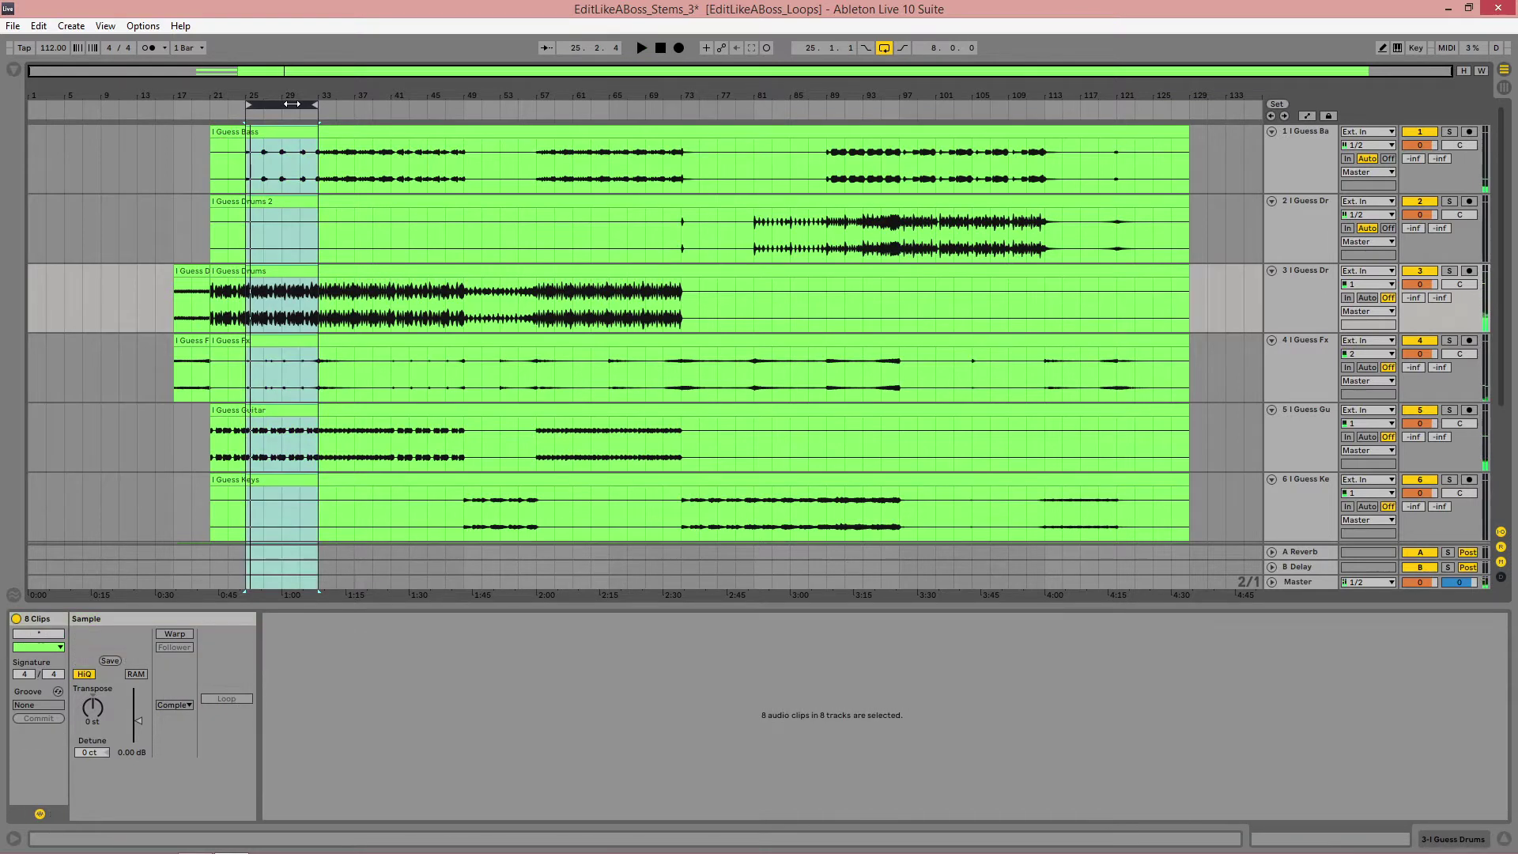
key("ctrl+e")
key("space")
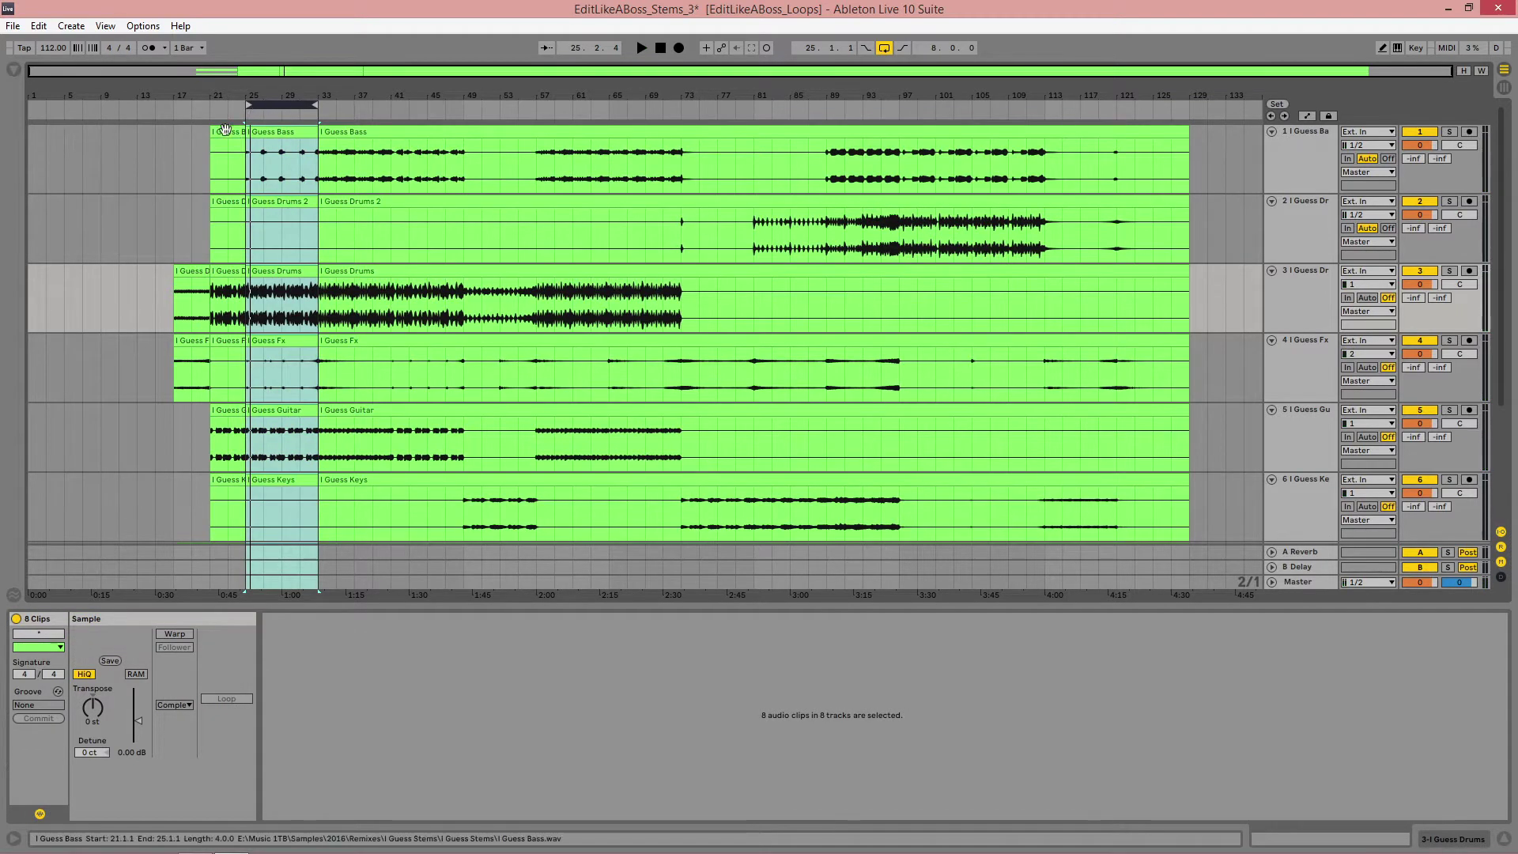
Step: Delete the bars 21–25 pieces from Bass down to Strings
left_click(225, 133)
scroll(222, 356, "down", 4)
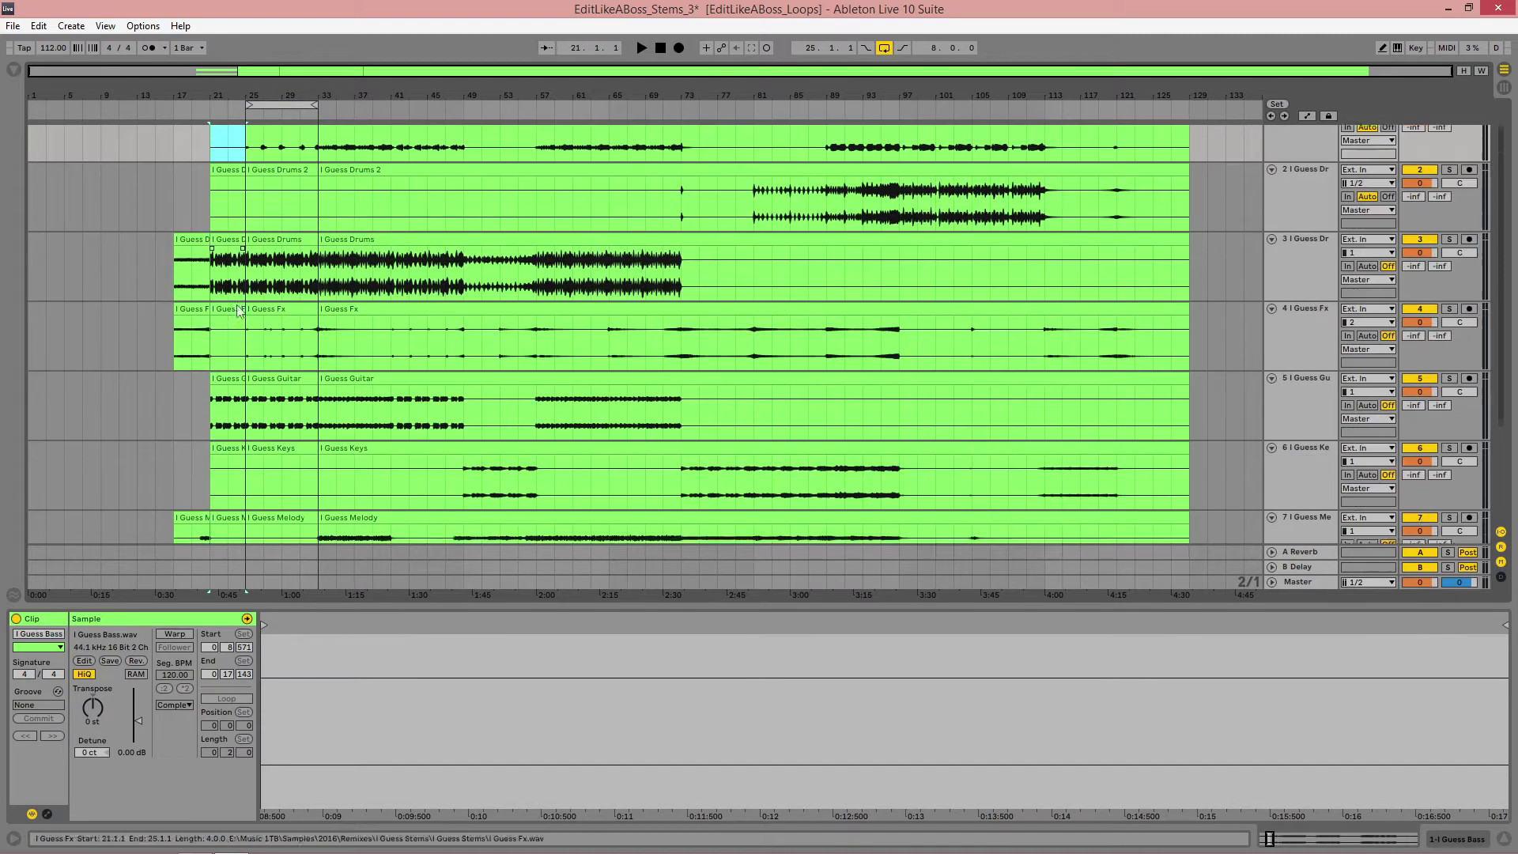
scroll(227, 448, "down", 2)
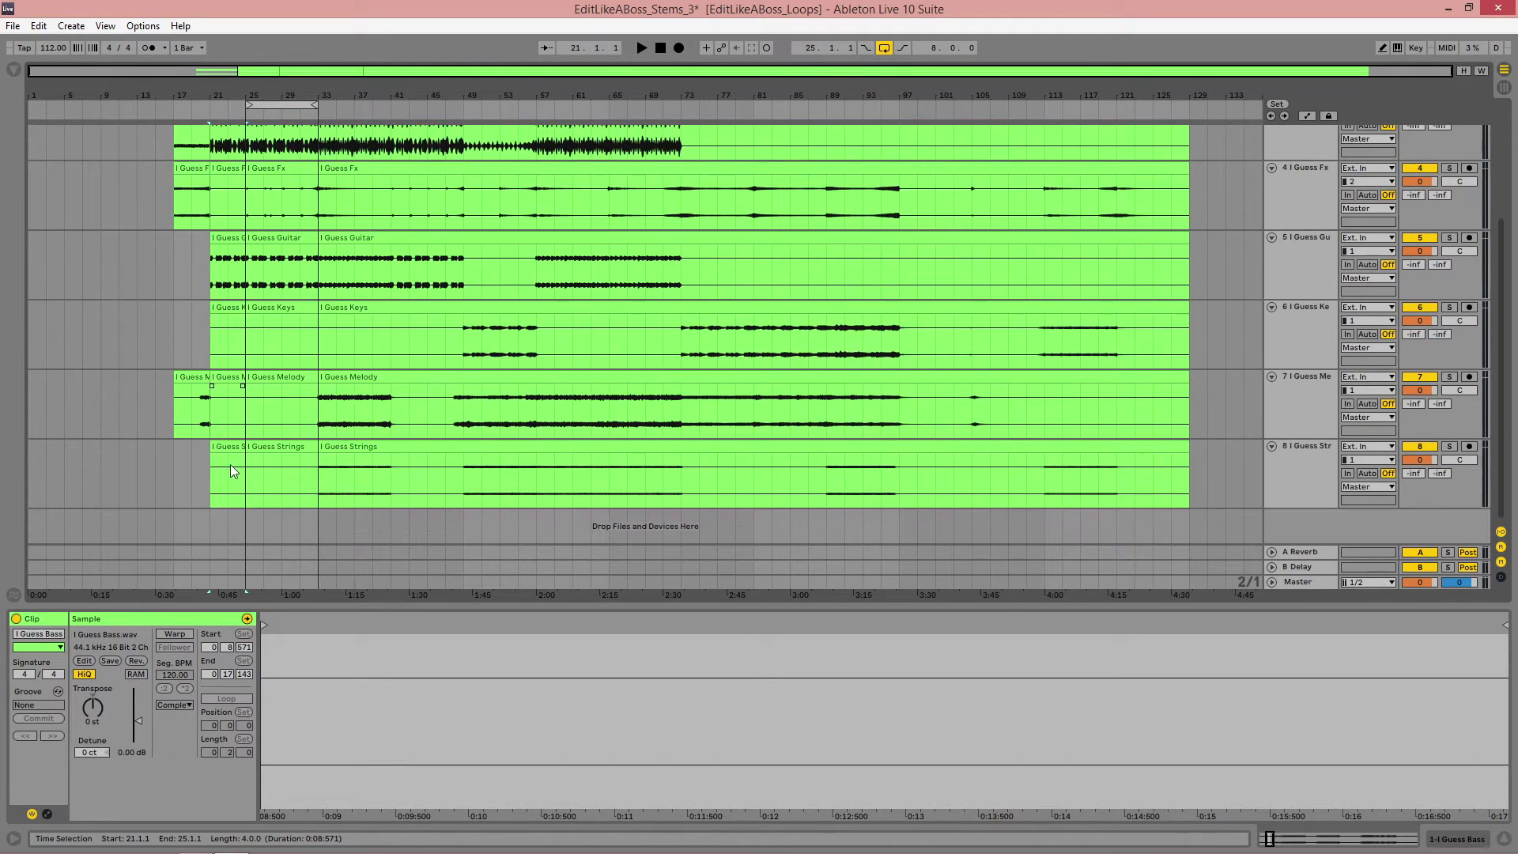
left_click(229, 446, "shift")
key("Delete")
scroll(297, 443, "up", 4)
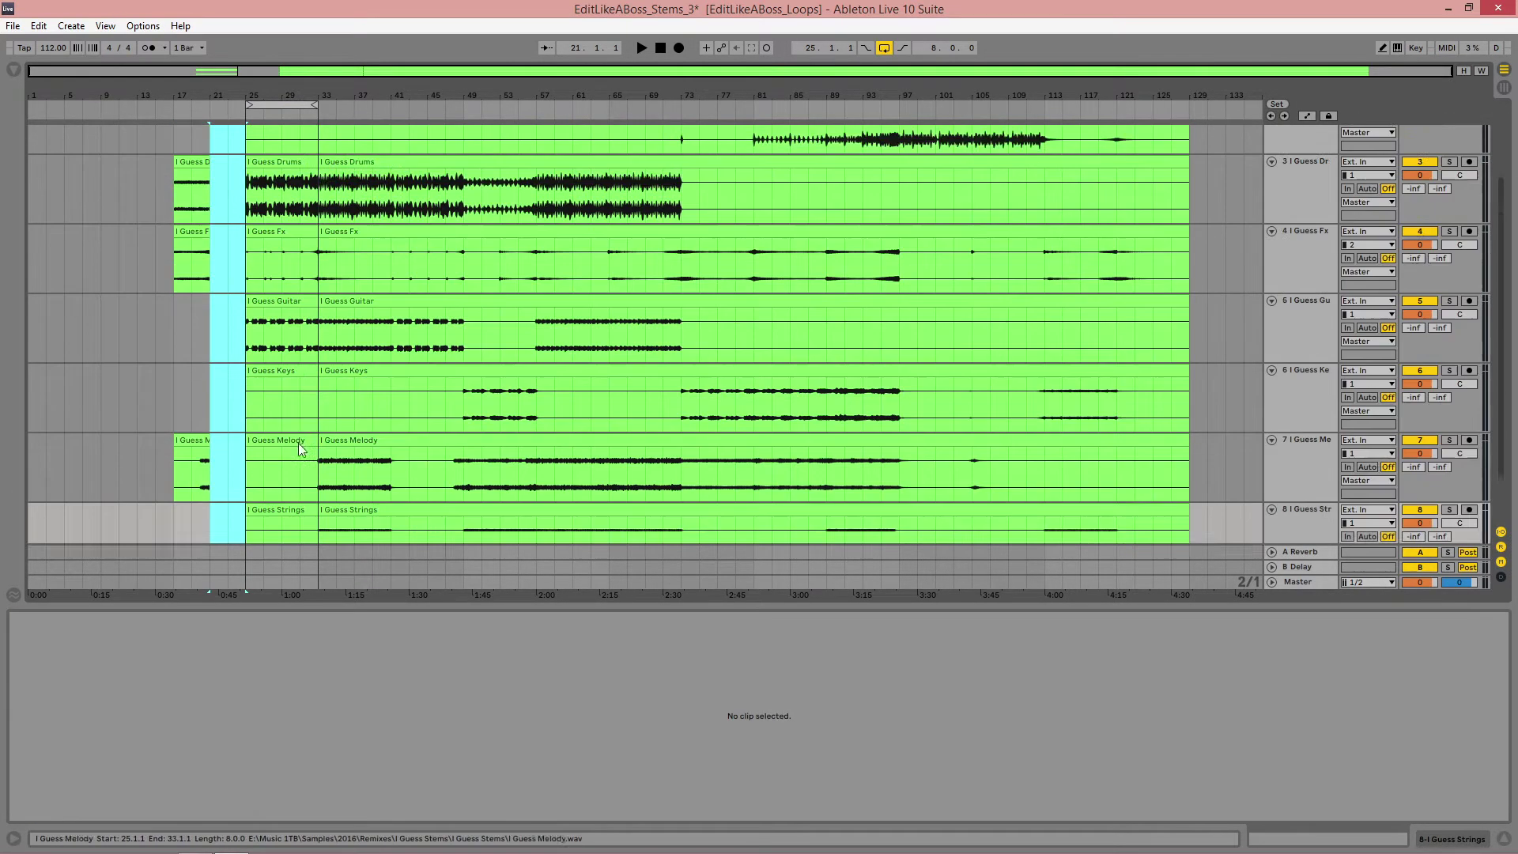
left_click_drag(290, 101, 306, 251)
Step: Loop bars 49–57 across all tracks and split every clip at bars 49 and 57
scroll(306, 252, "up", 2)
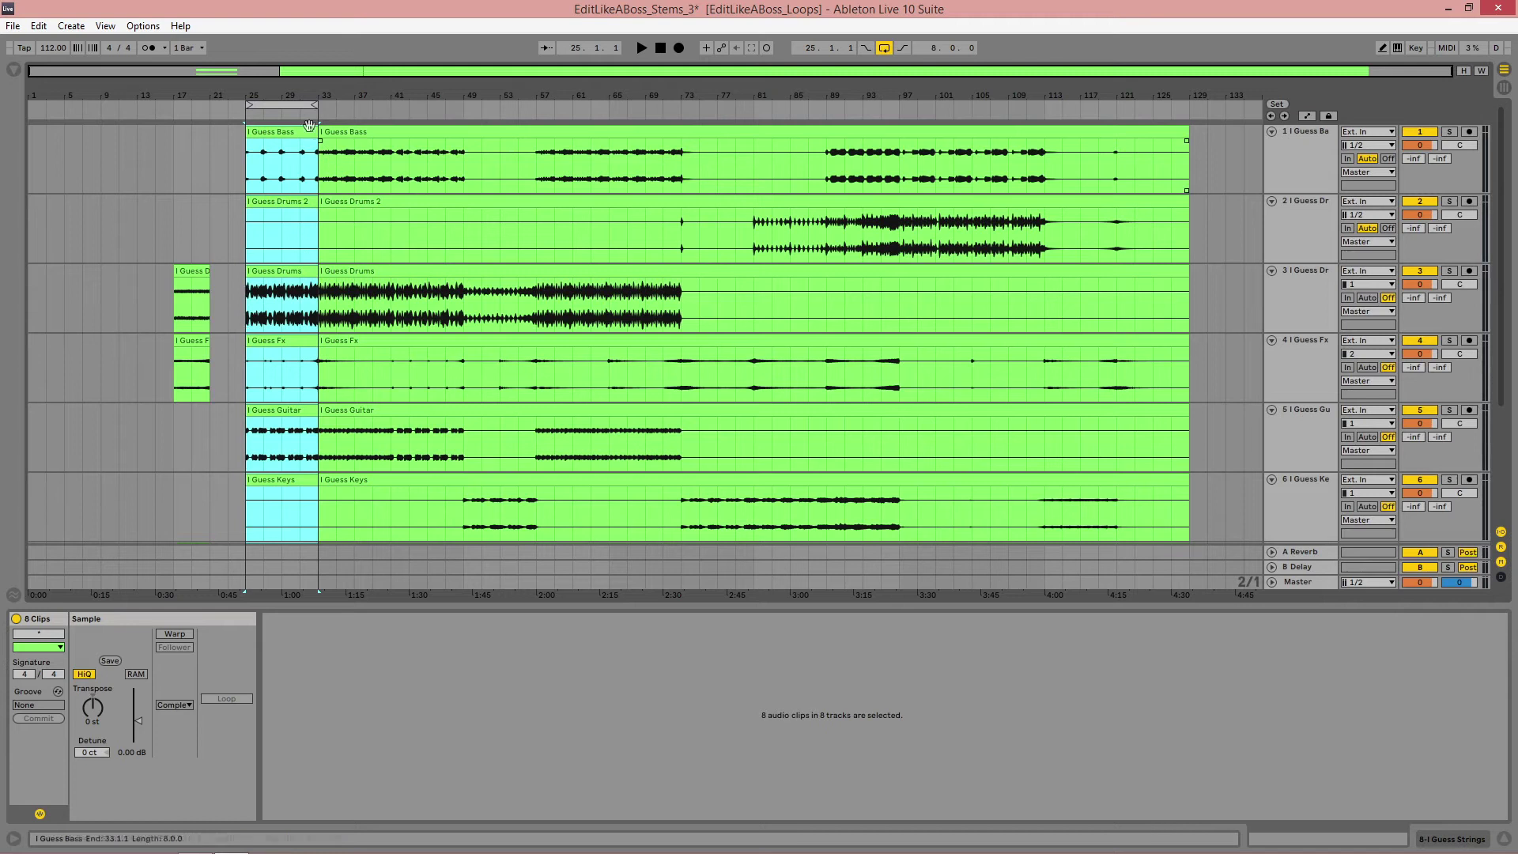
left_click_drag(304, 101, 515, 103)
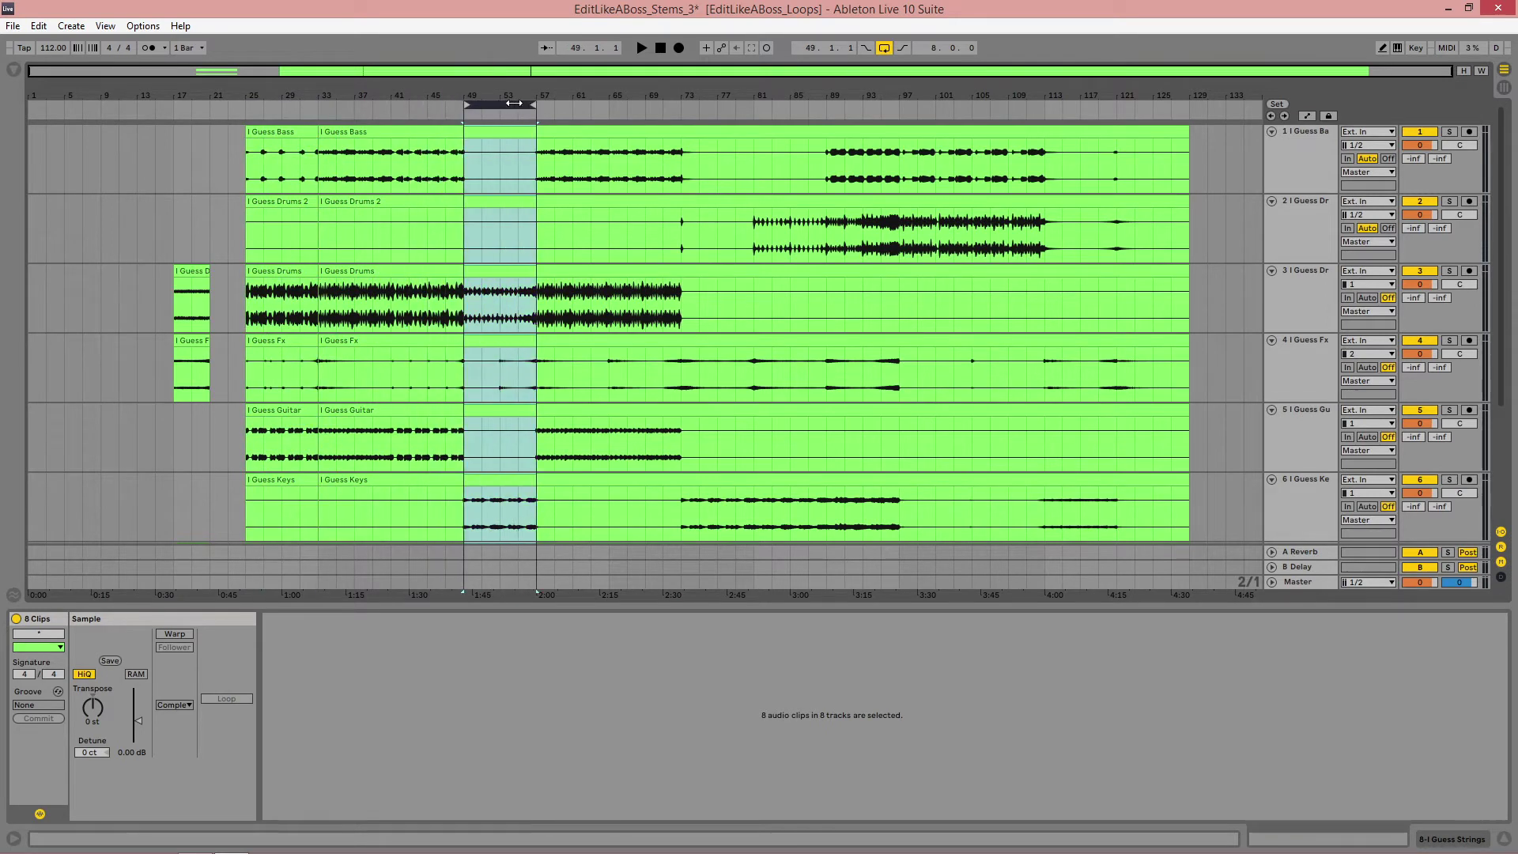
key("space")
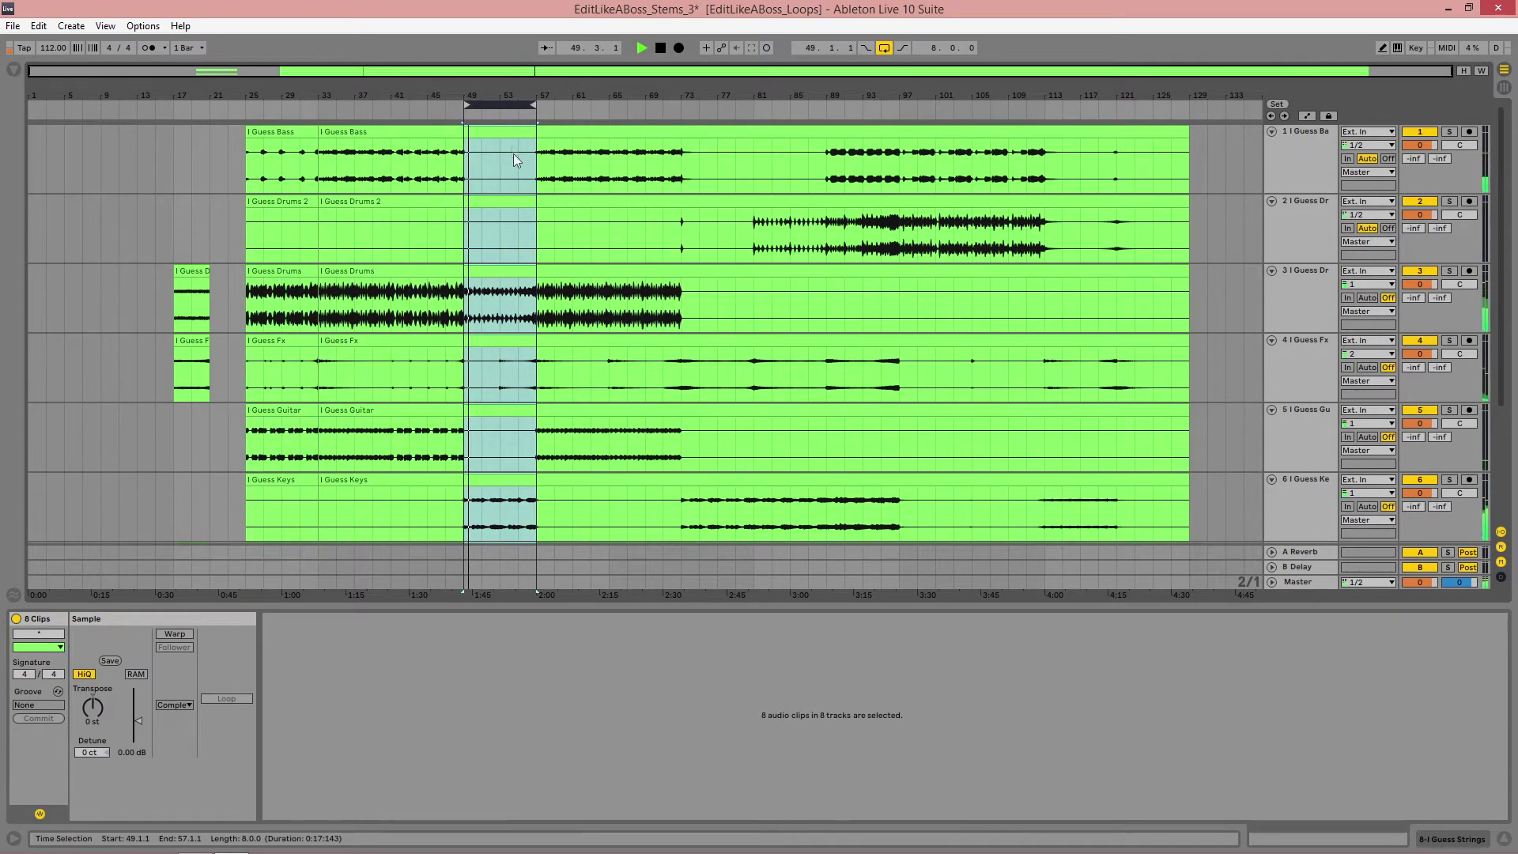
left_click(492, 102)
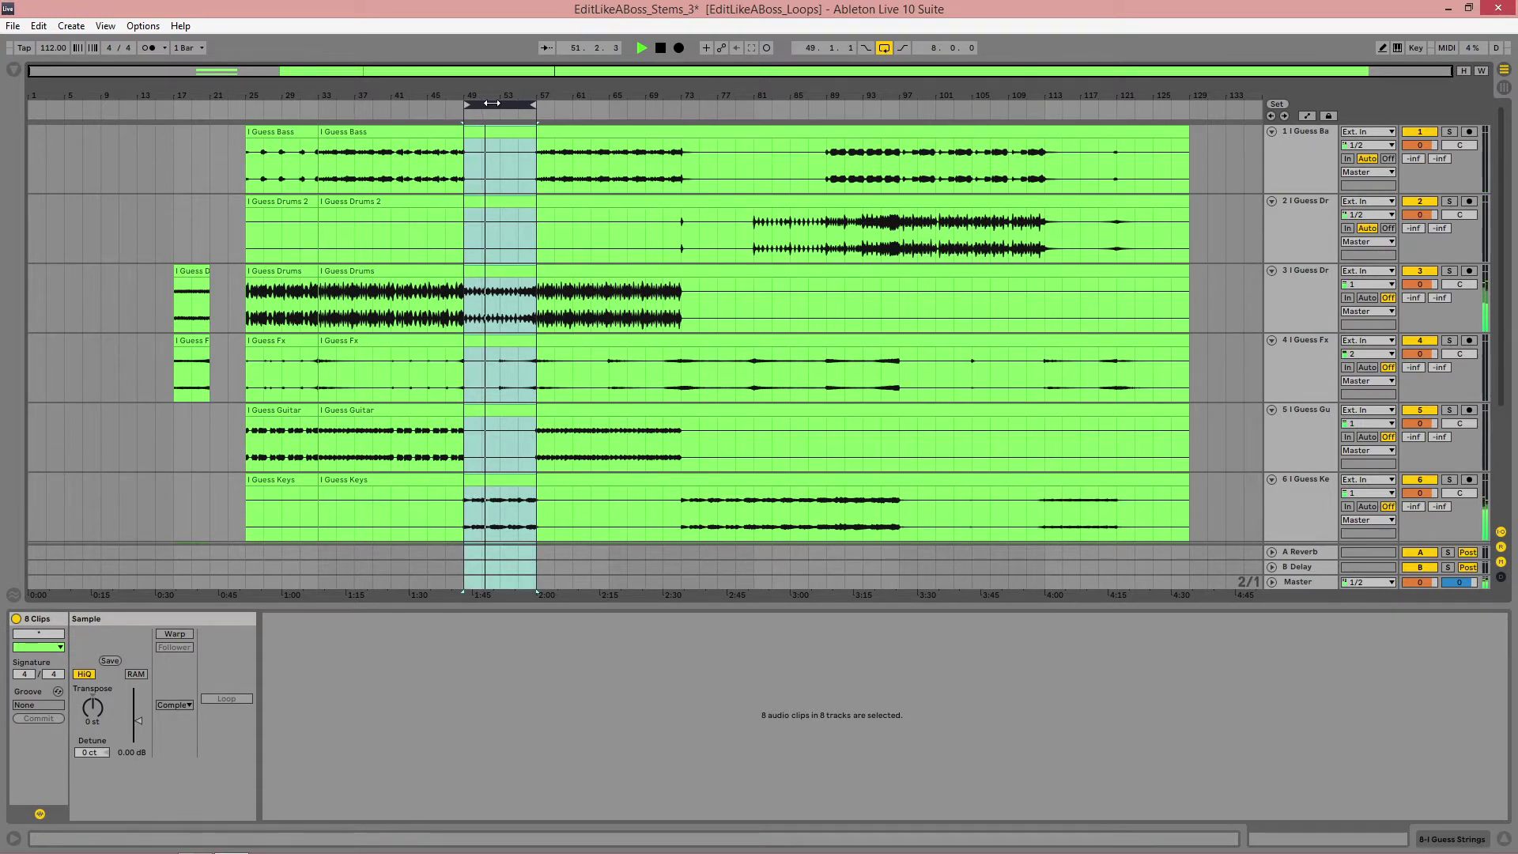
key("ctrl+e")
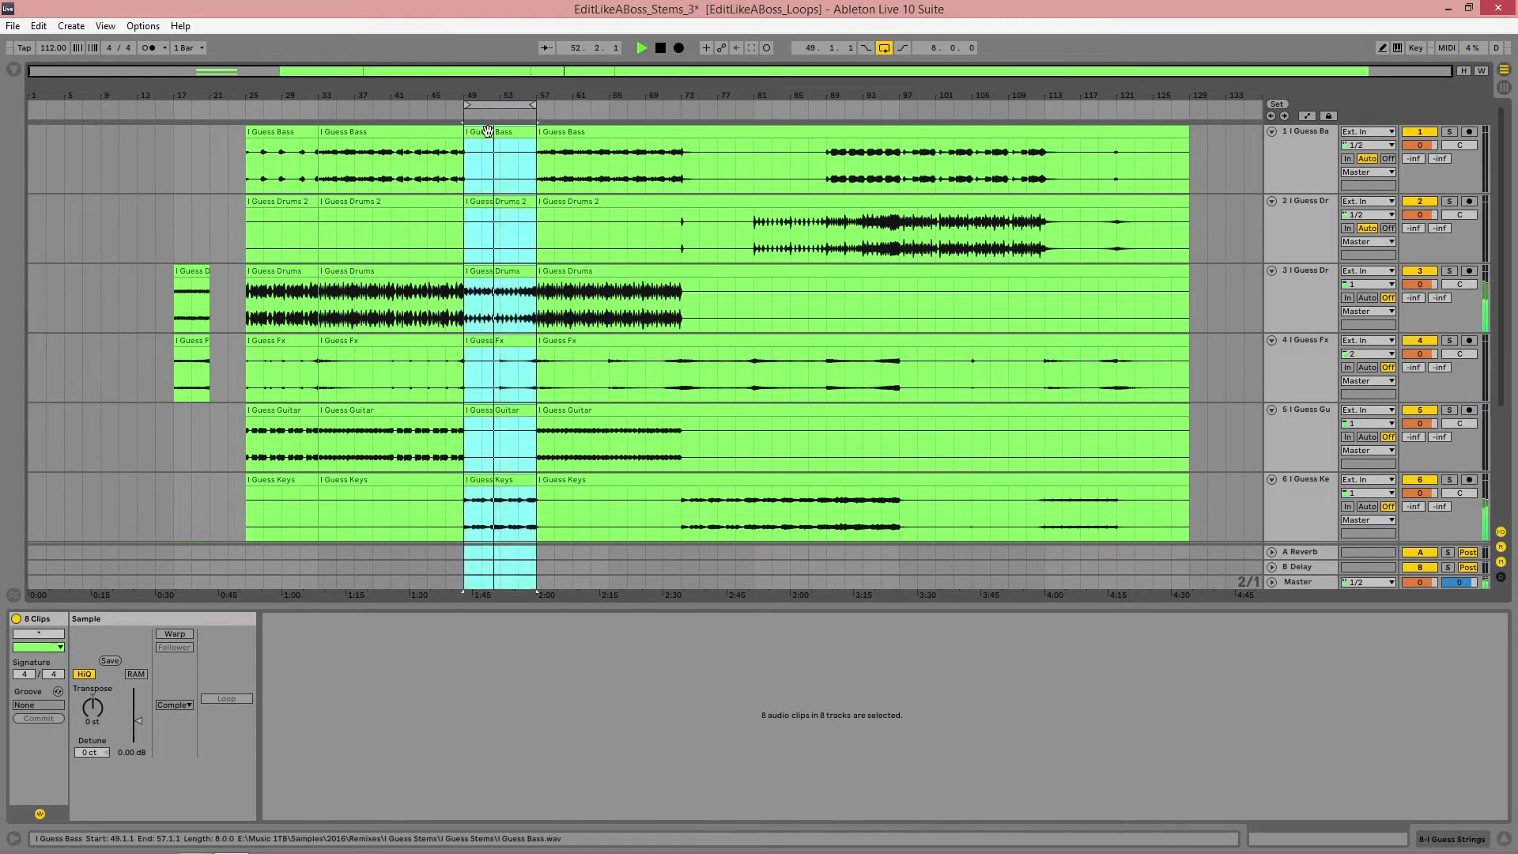
Step: Delete the Bass, Drums 2 and Guitar clips at bars 49–57
left_click(486, 131)
key("Delete")
right_click(490, 204)
left_click(514, 240)
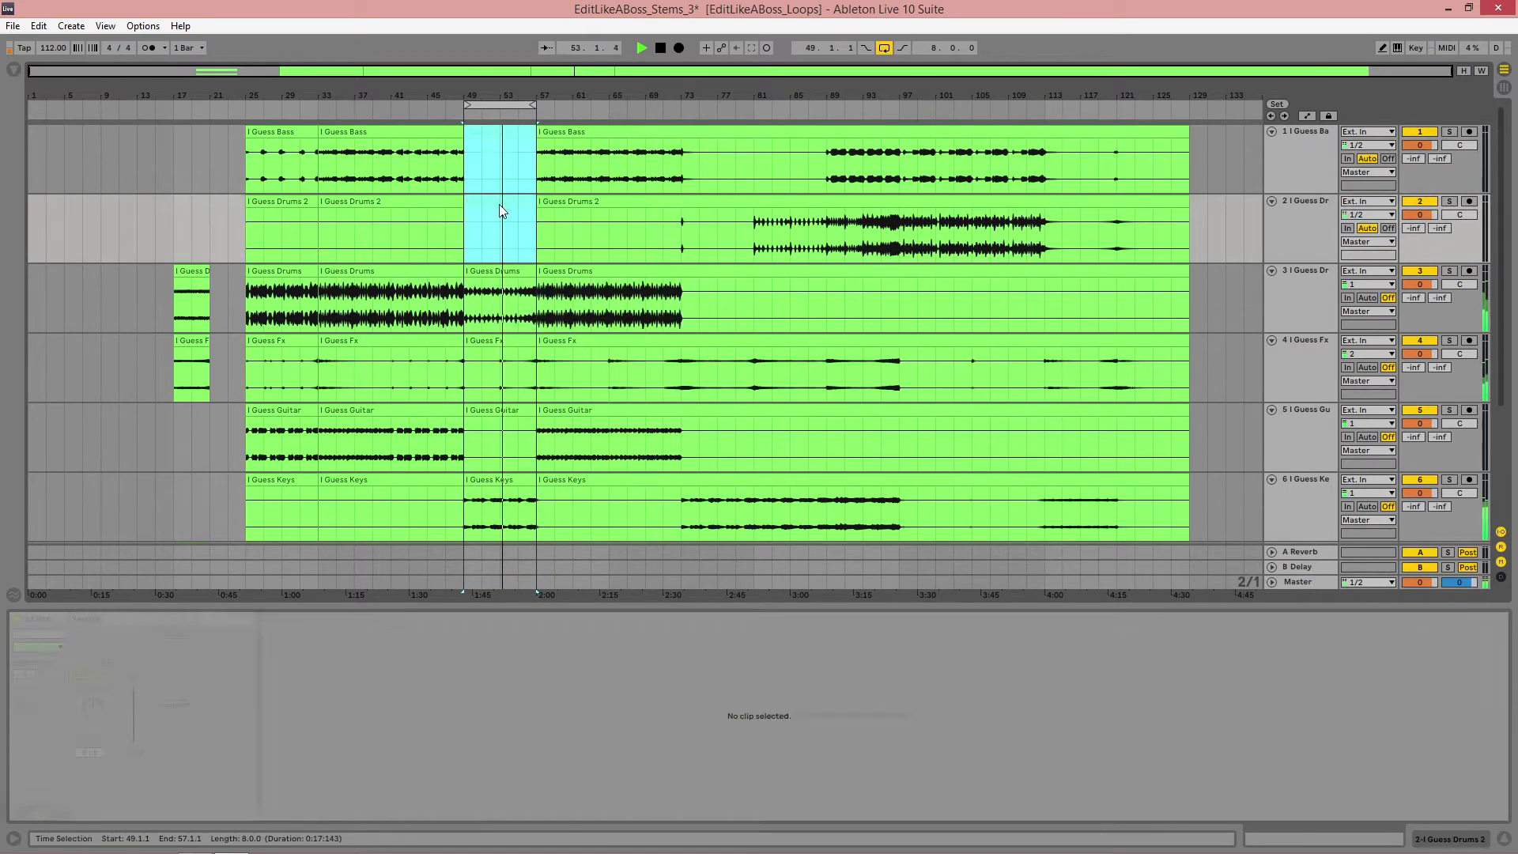
left_click(504, 368)
right_click(507, 413)
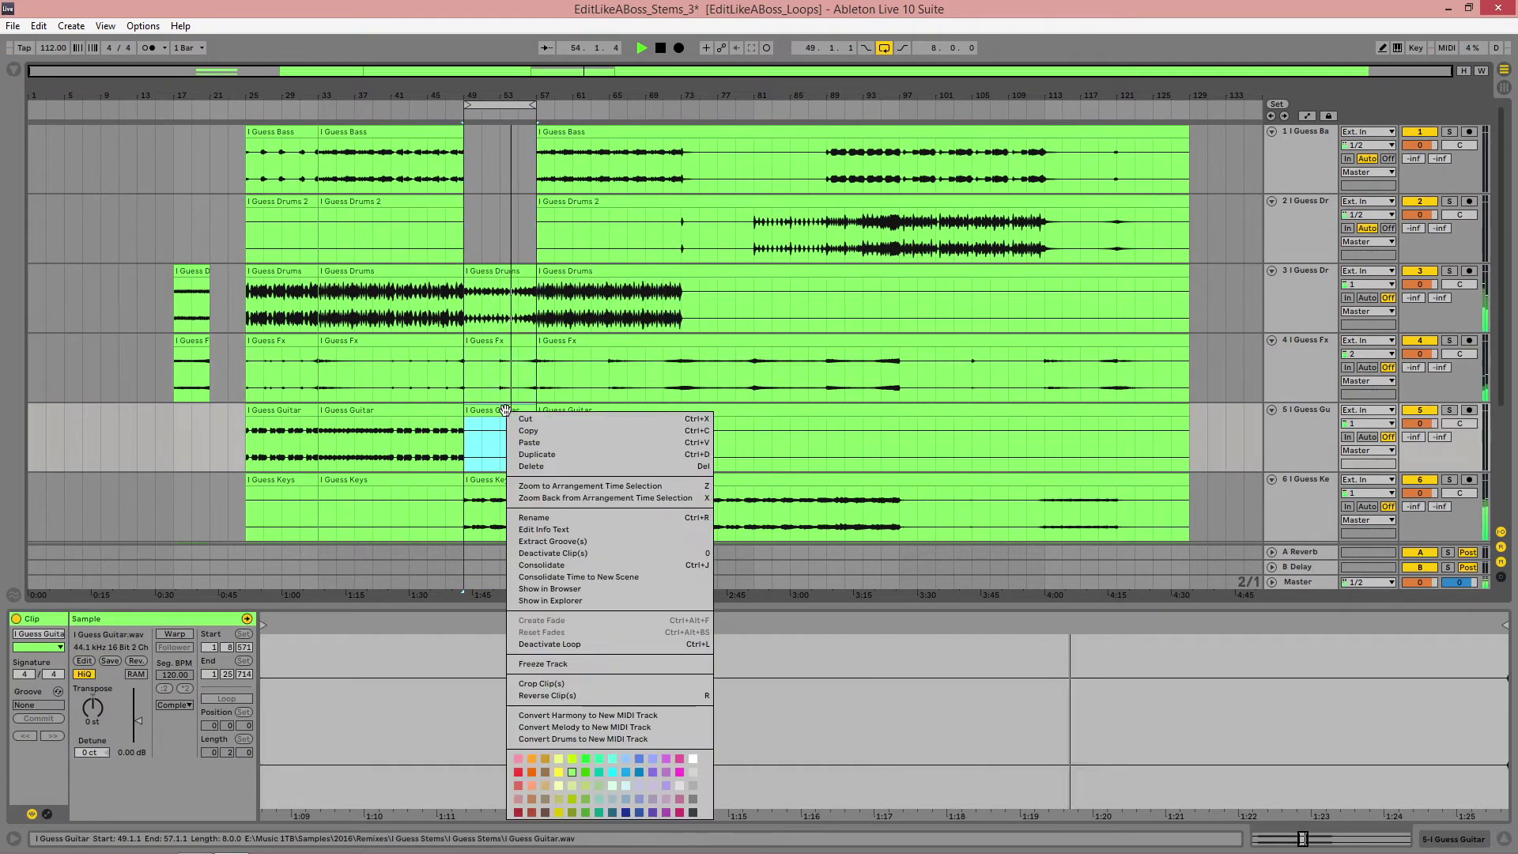
left_click(529, 417)
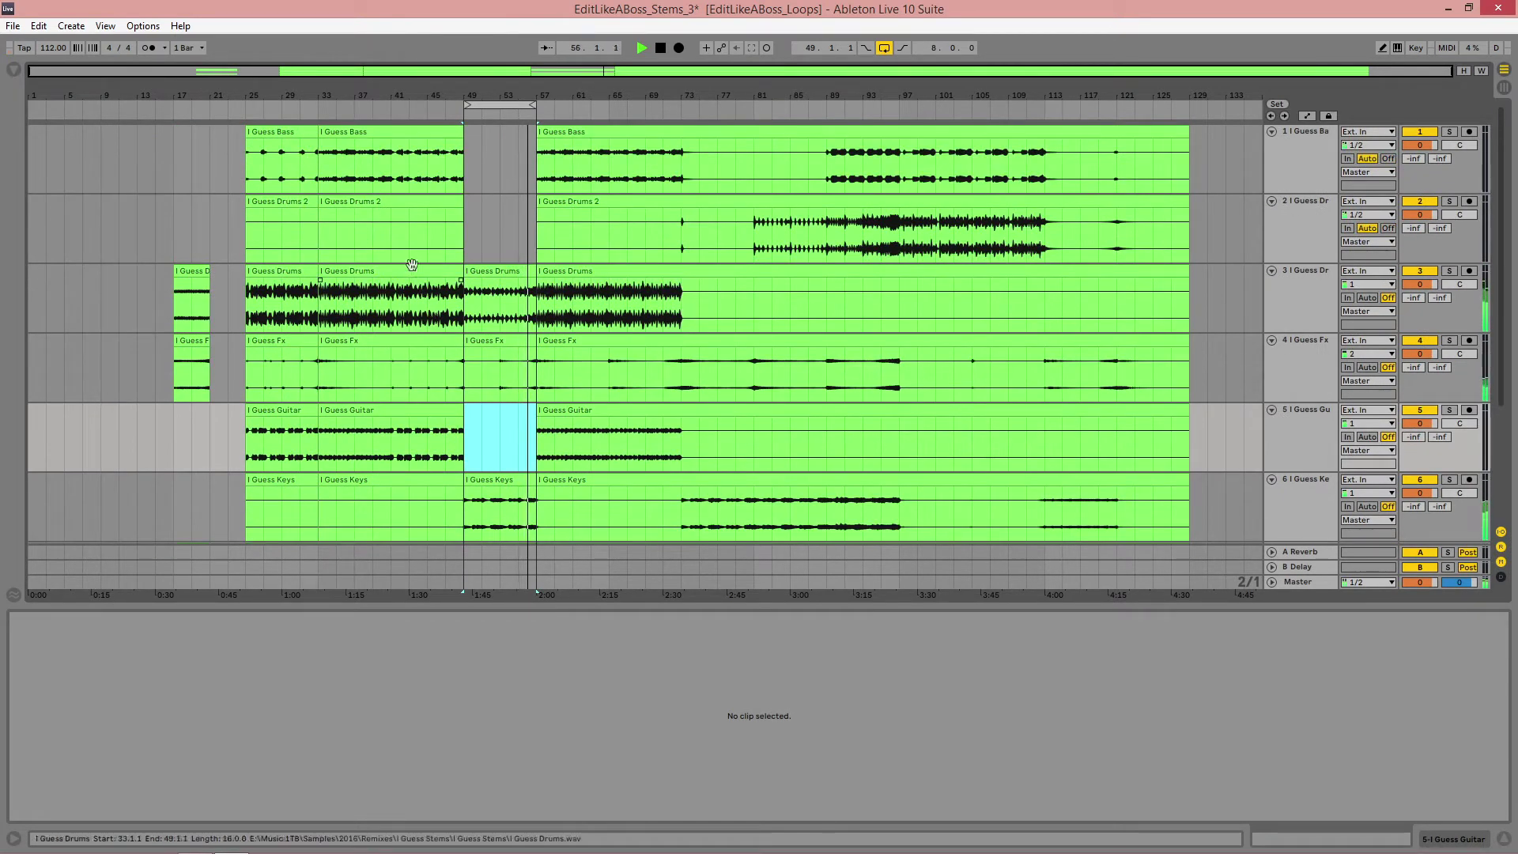
Step: Delete every clip between bars 33 and 49 on all tracks and stop playback
left_click(387, 131)
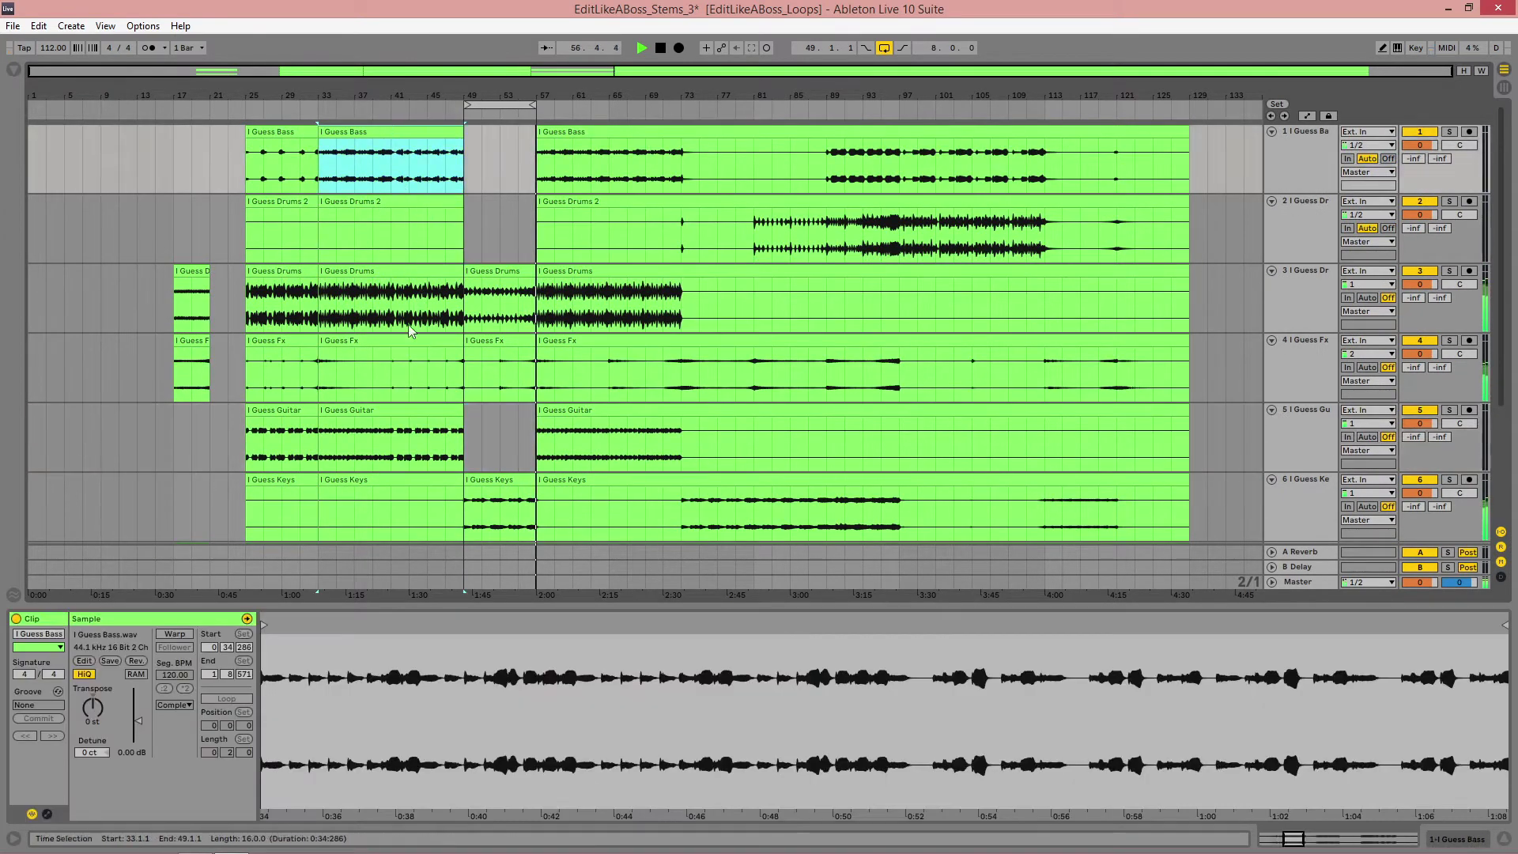
scroll(408, 325, "down", 2)
scroll(408, 324, "down", 1)
left_click(387, 447, "shift")
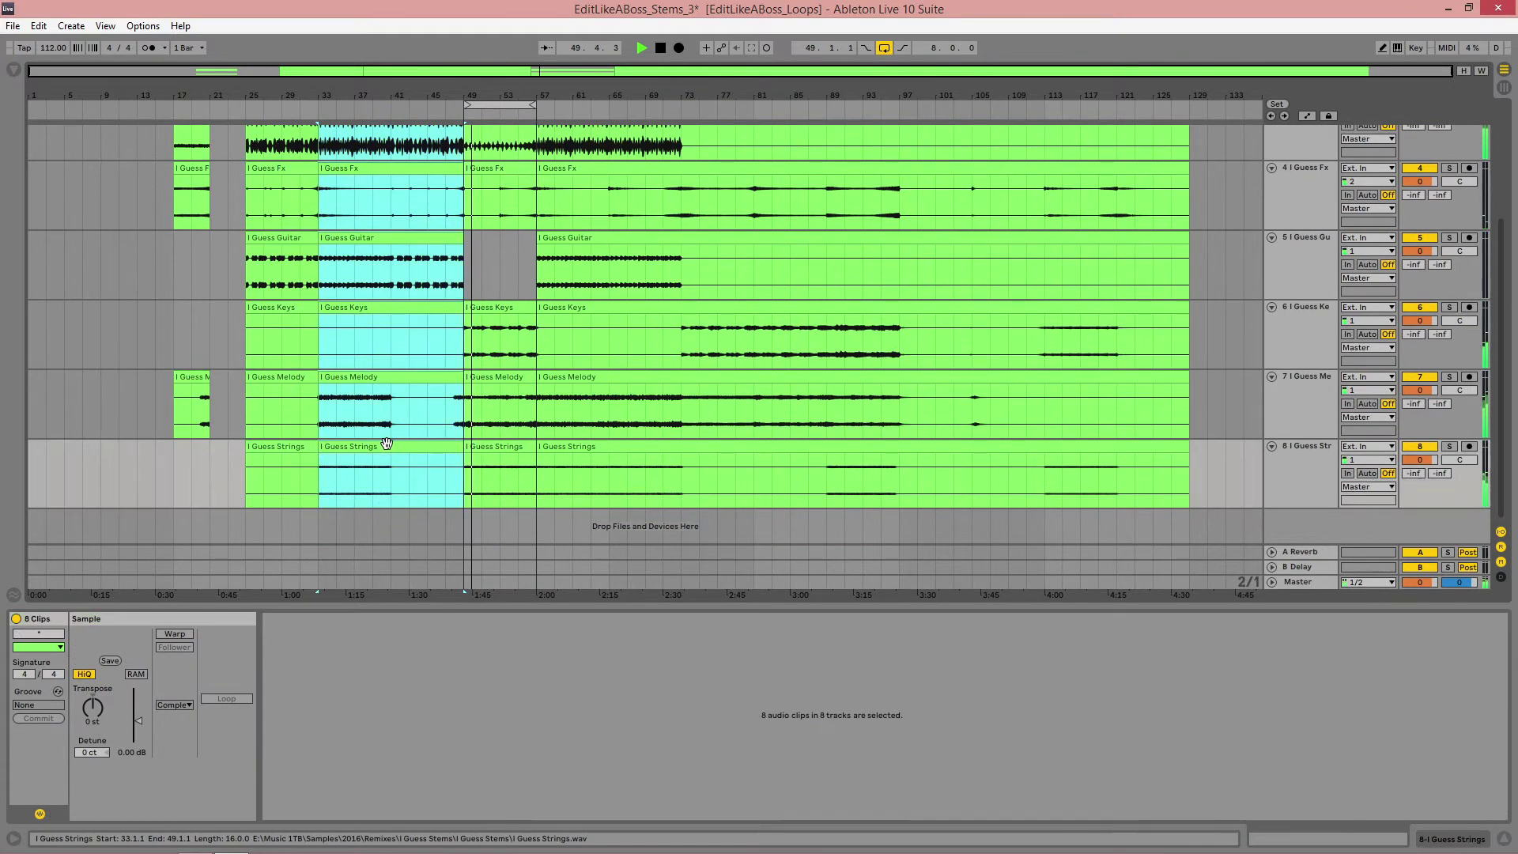
key("Delete")
scroll(391, 348, "up", 2)
key("space")
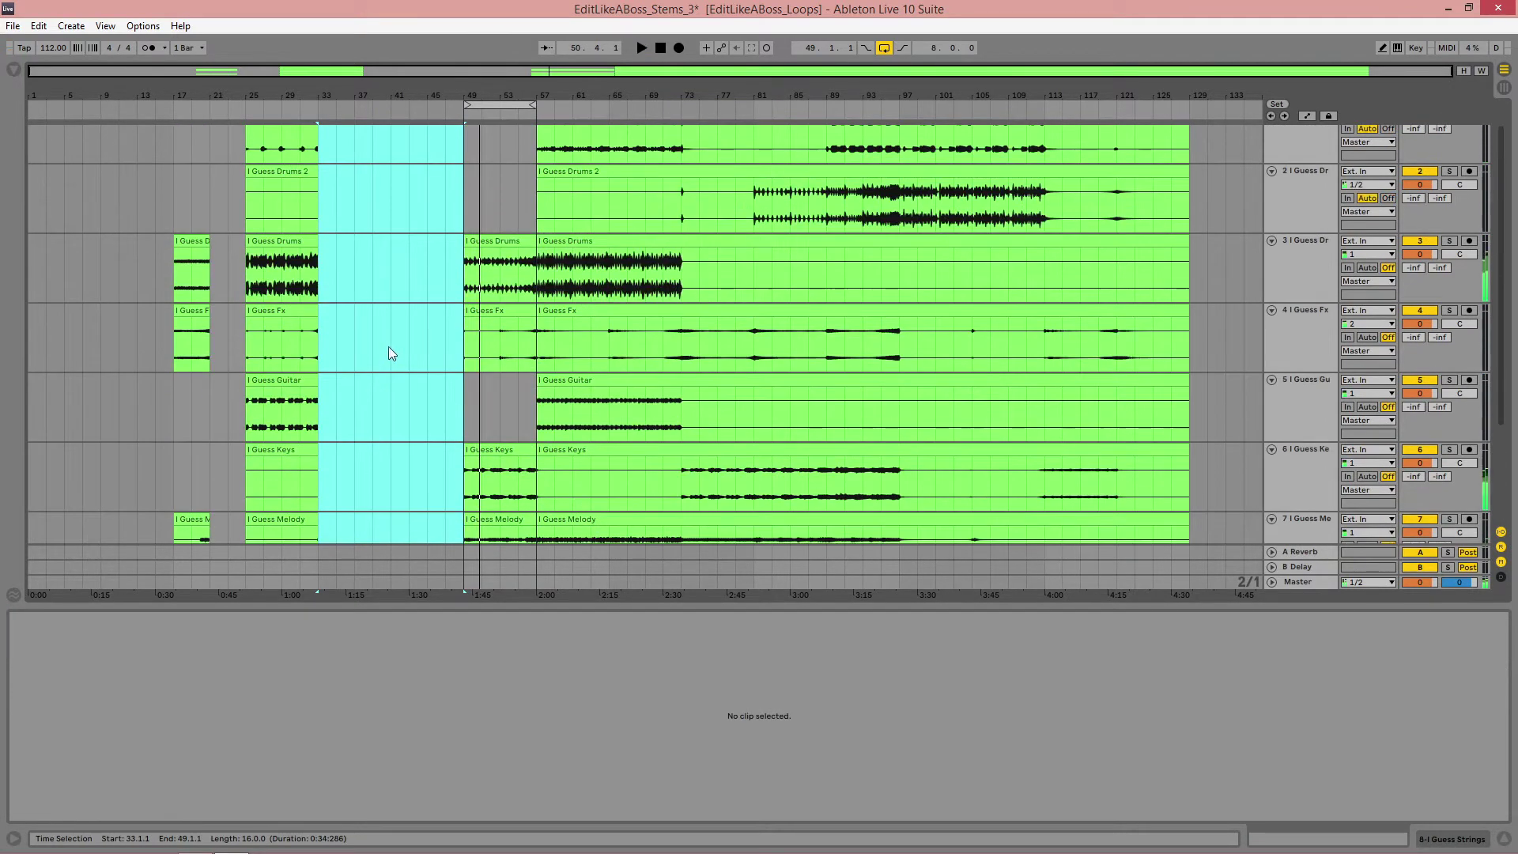
Step: Delete the Drums 2, Keys, Melody and Strings clips at bars 25–33, then loop bars 57–65
left_click(281, 201)
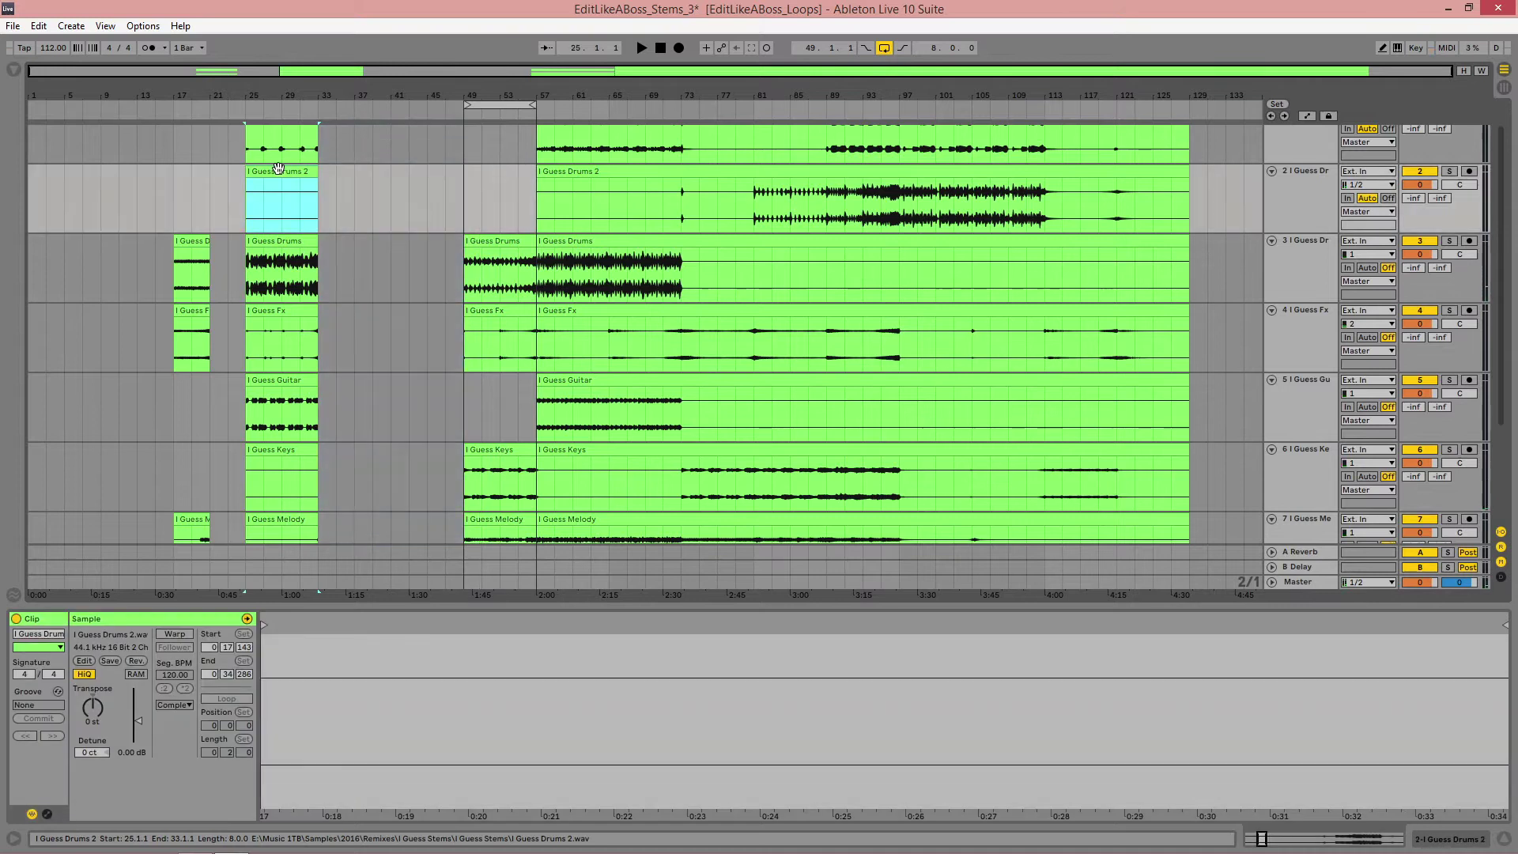
key("Delete")
scroll(273, 333, "down", 2)
left_click(273, 334)
key("Delete")
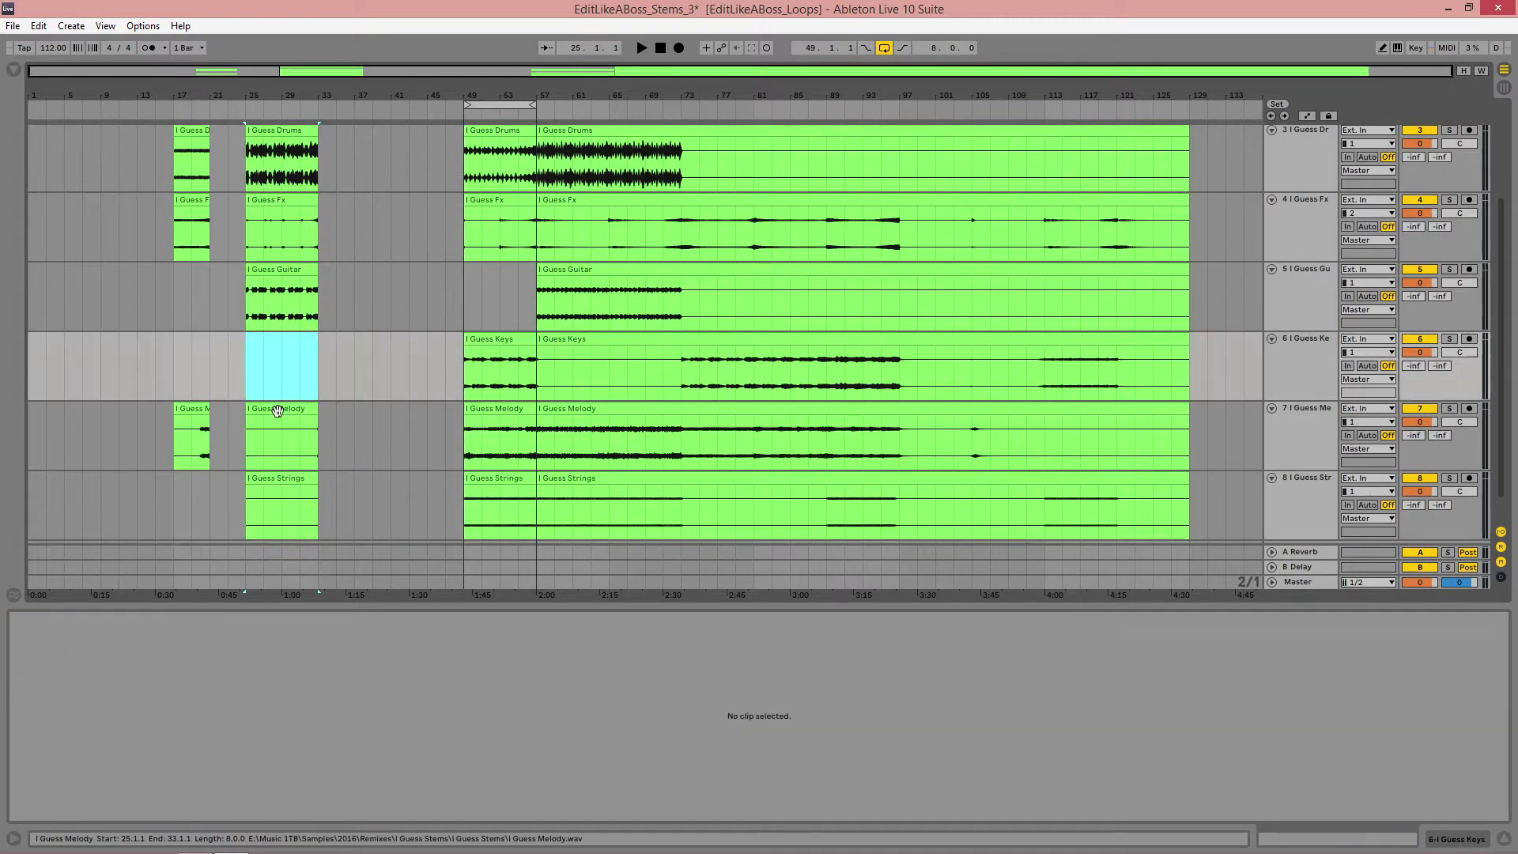
left_click(277, 411)
key("Delete")
left_click(276, 480)
key("Delete")
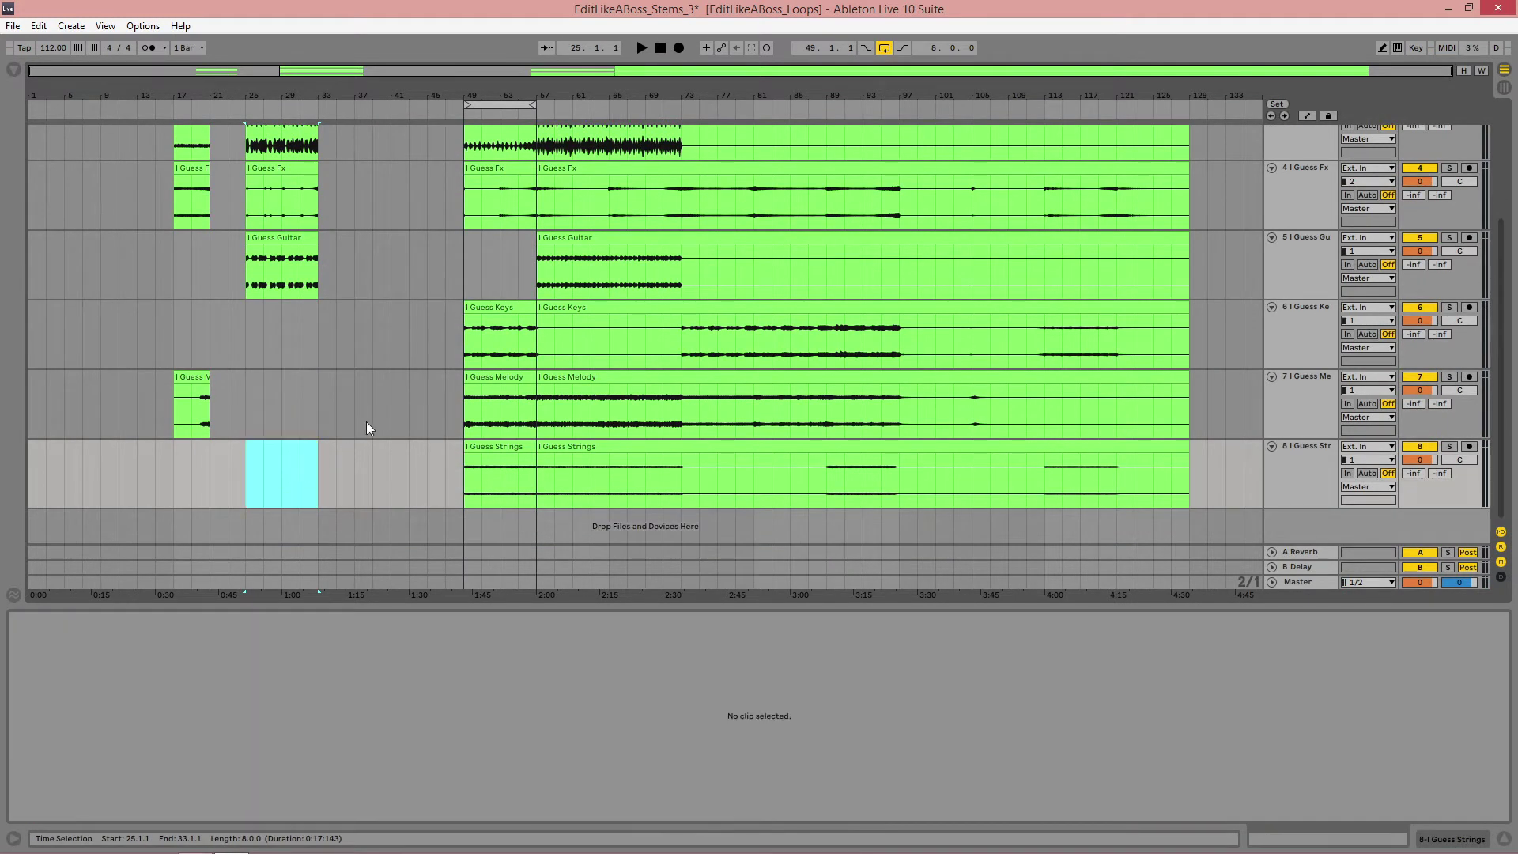
scroll(367, 420, "up", 2)
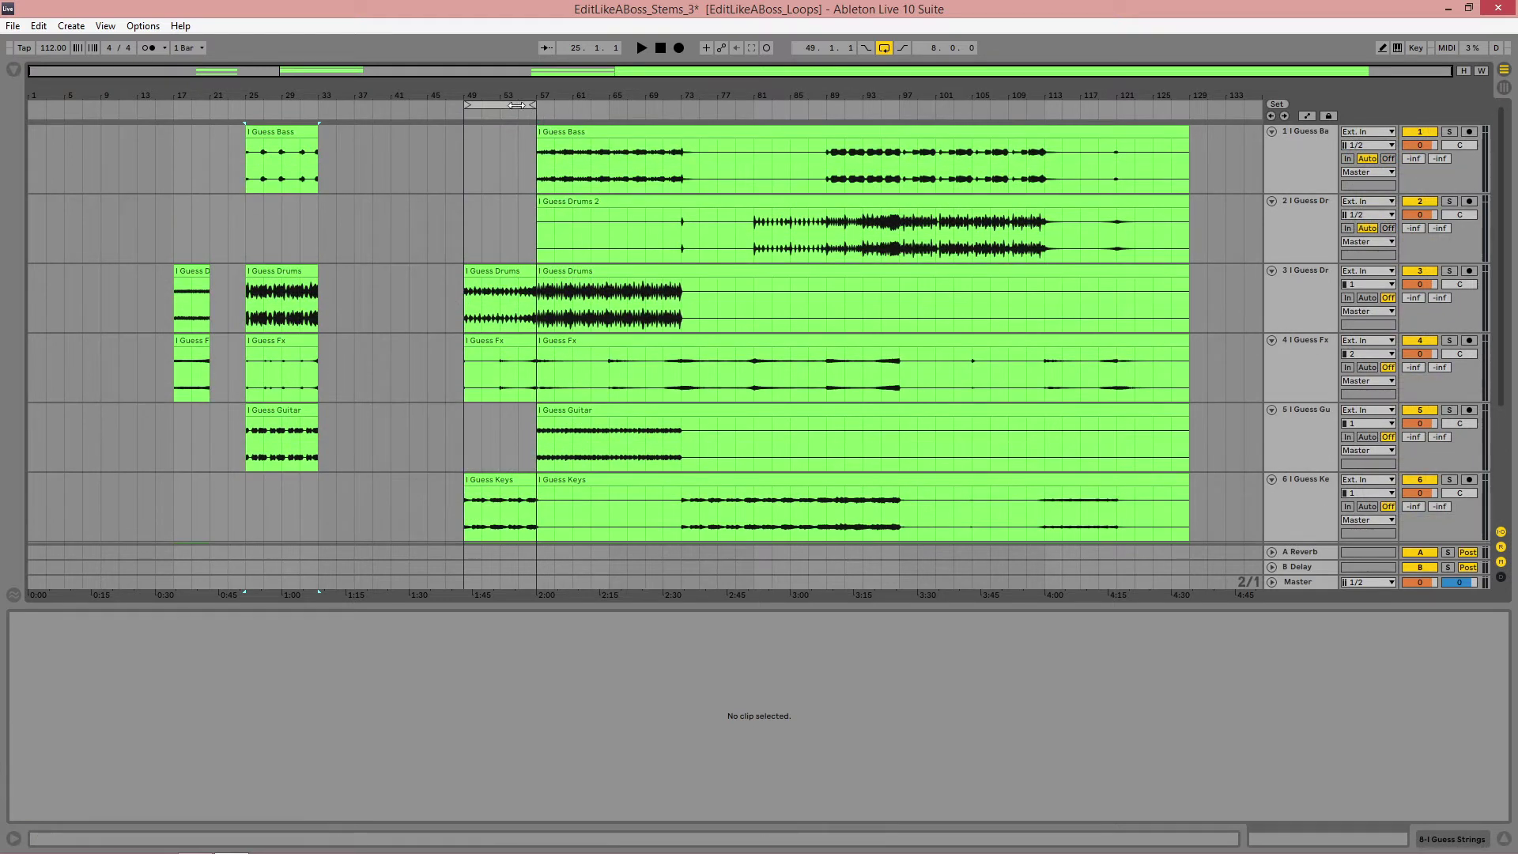
left_click_drag(516, 106, 589, 105)
key("space")
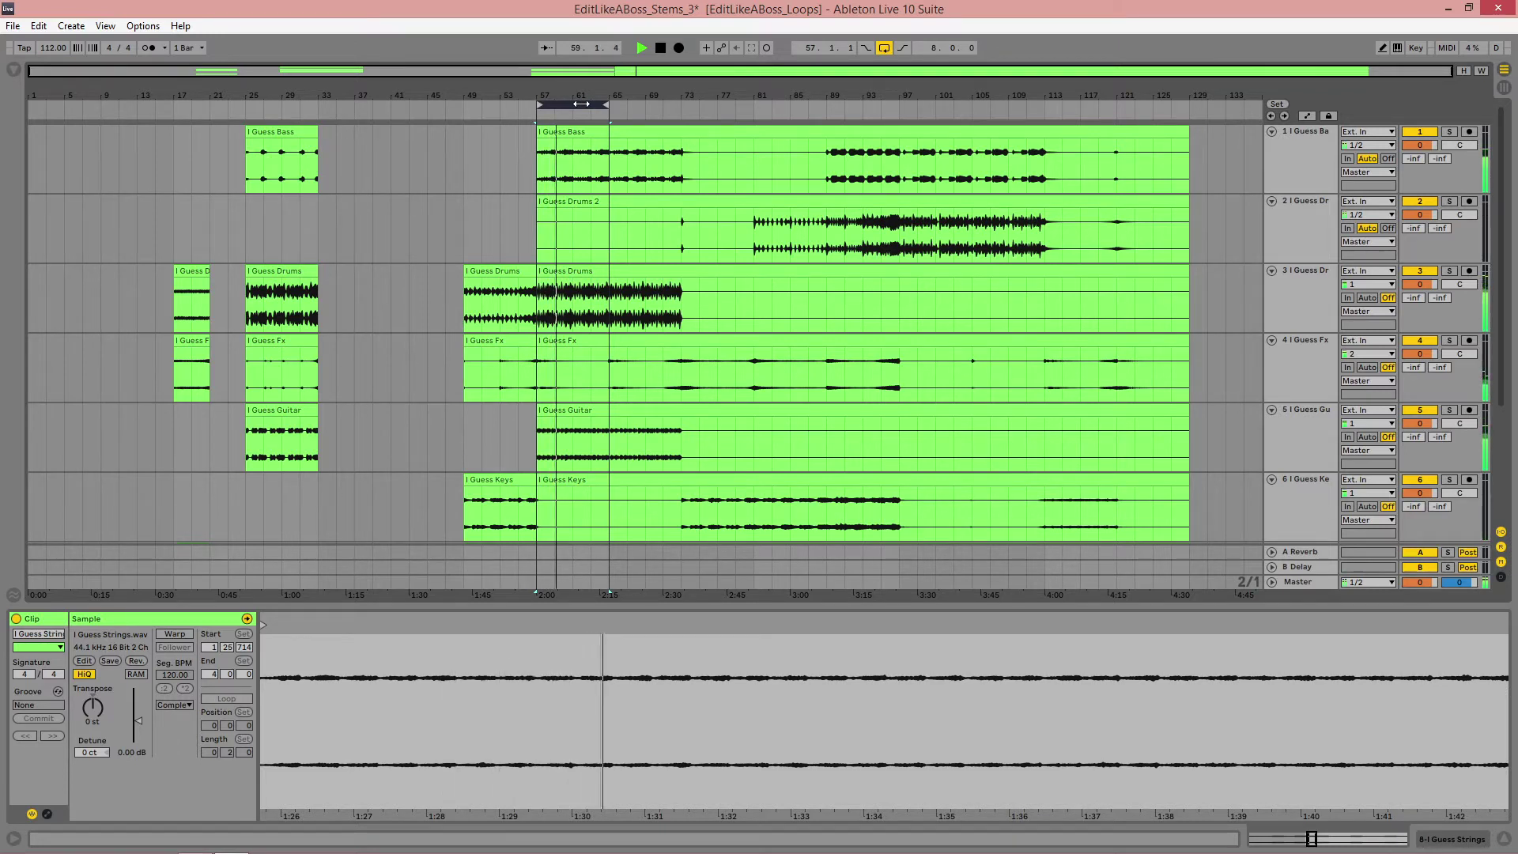
Step: Split all stems at bars 65 and 73 and delete every clip in bars 57–65
left_click_drag(581, 104, 658, 112)
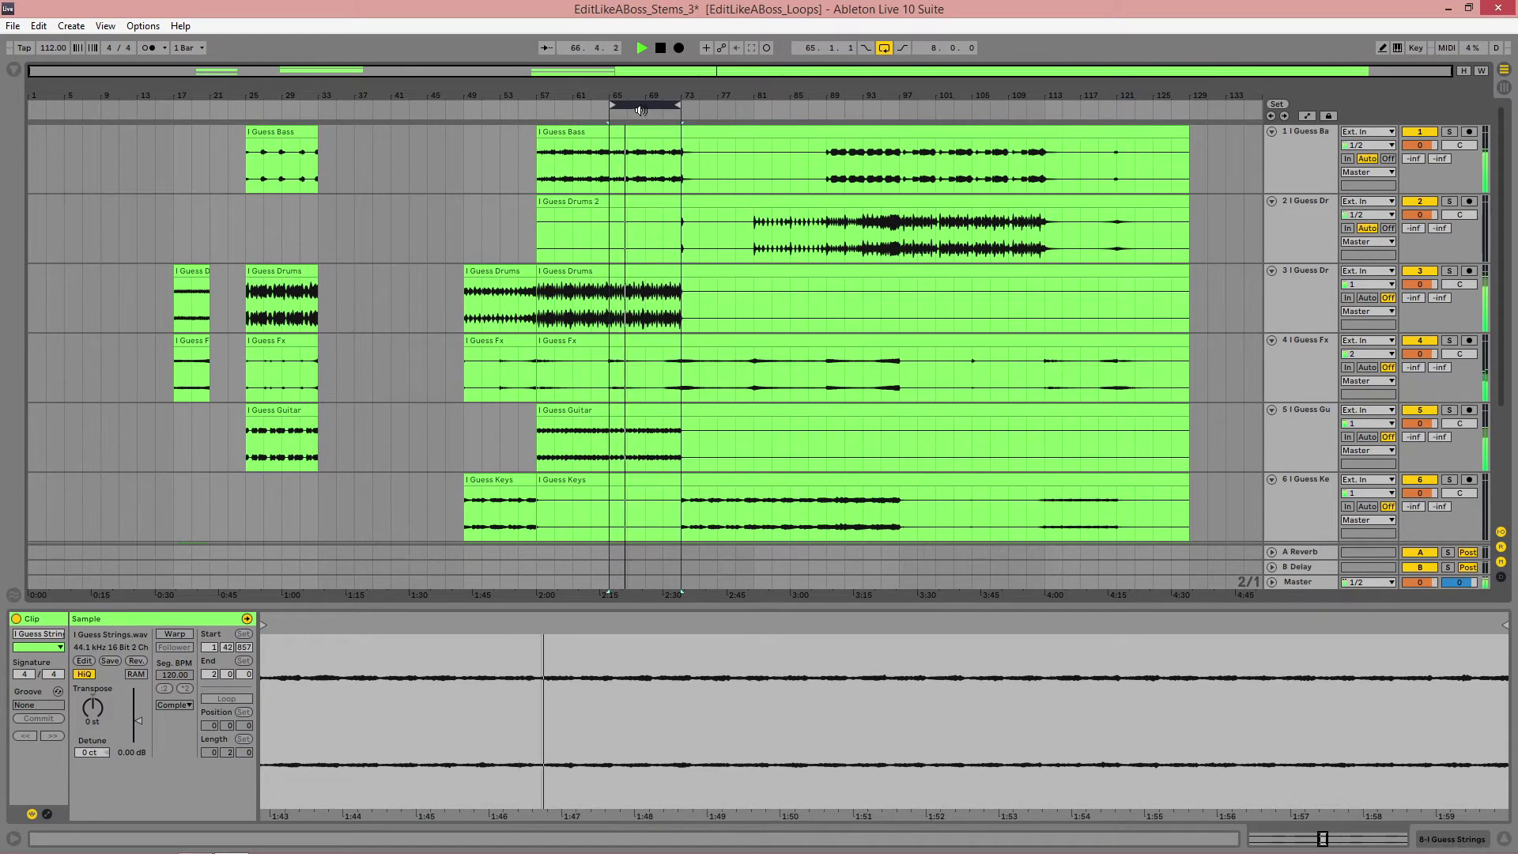
left_click(641, 102)
key("ctrl+e")
left_click(573, 131)
scroll(562, 387, "down", 3)
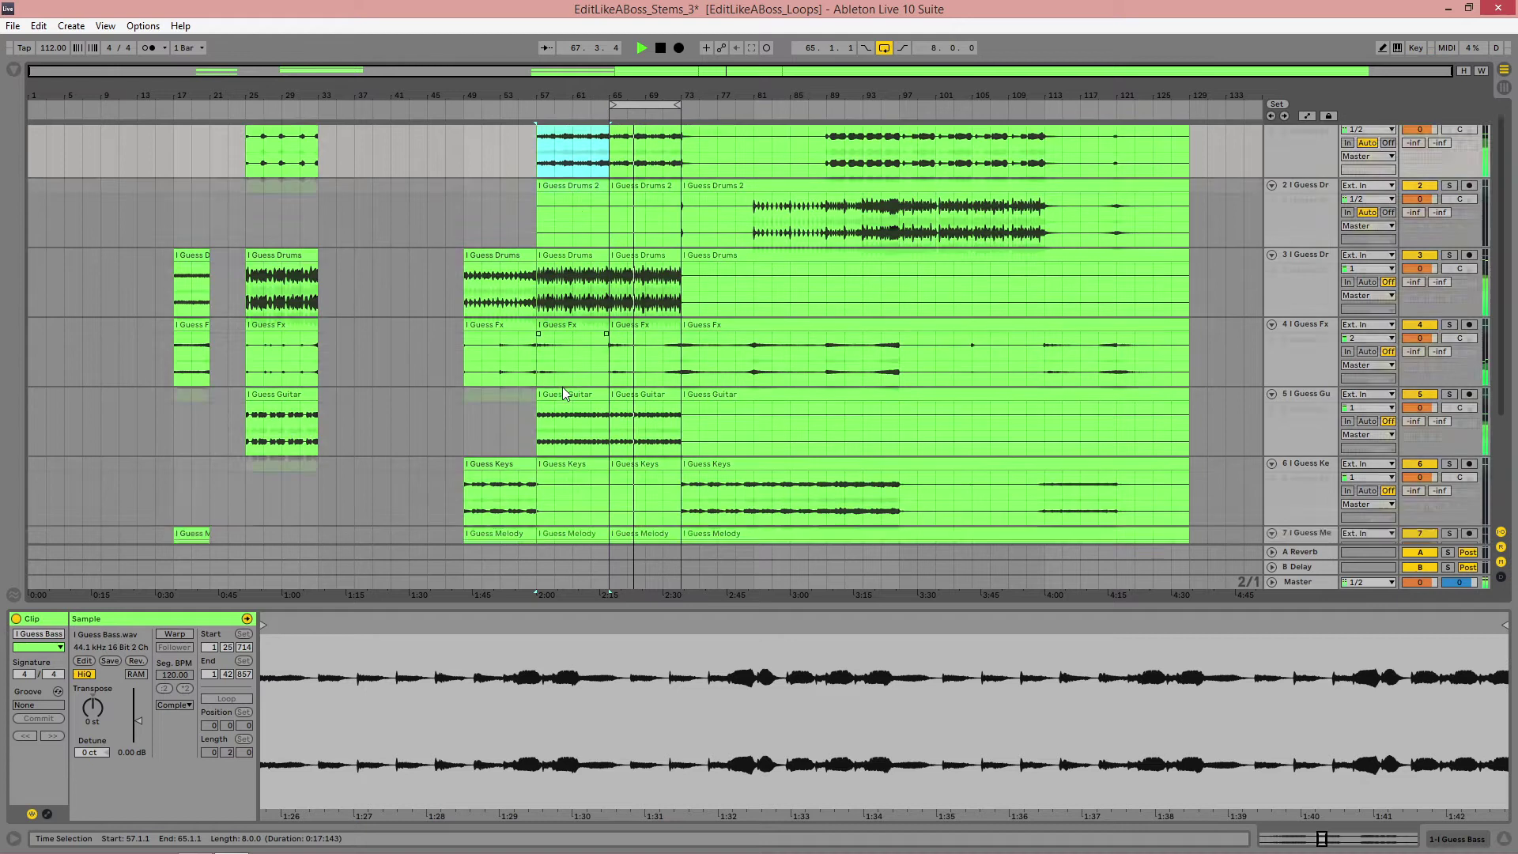
scroll(578, 456, "down", 1)
left_click(575, 448, "shift")
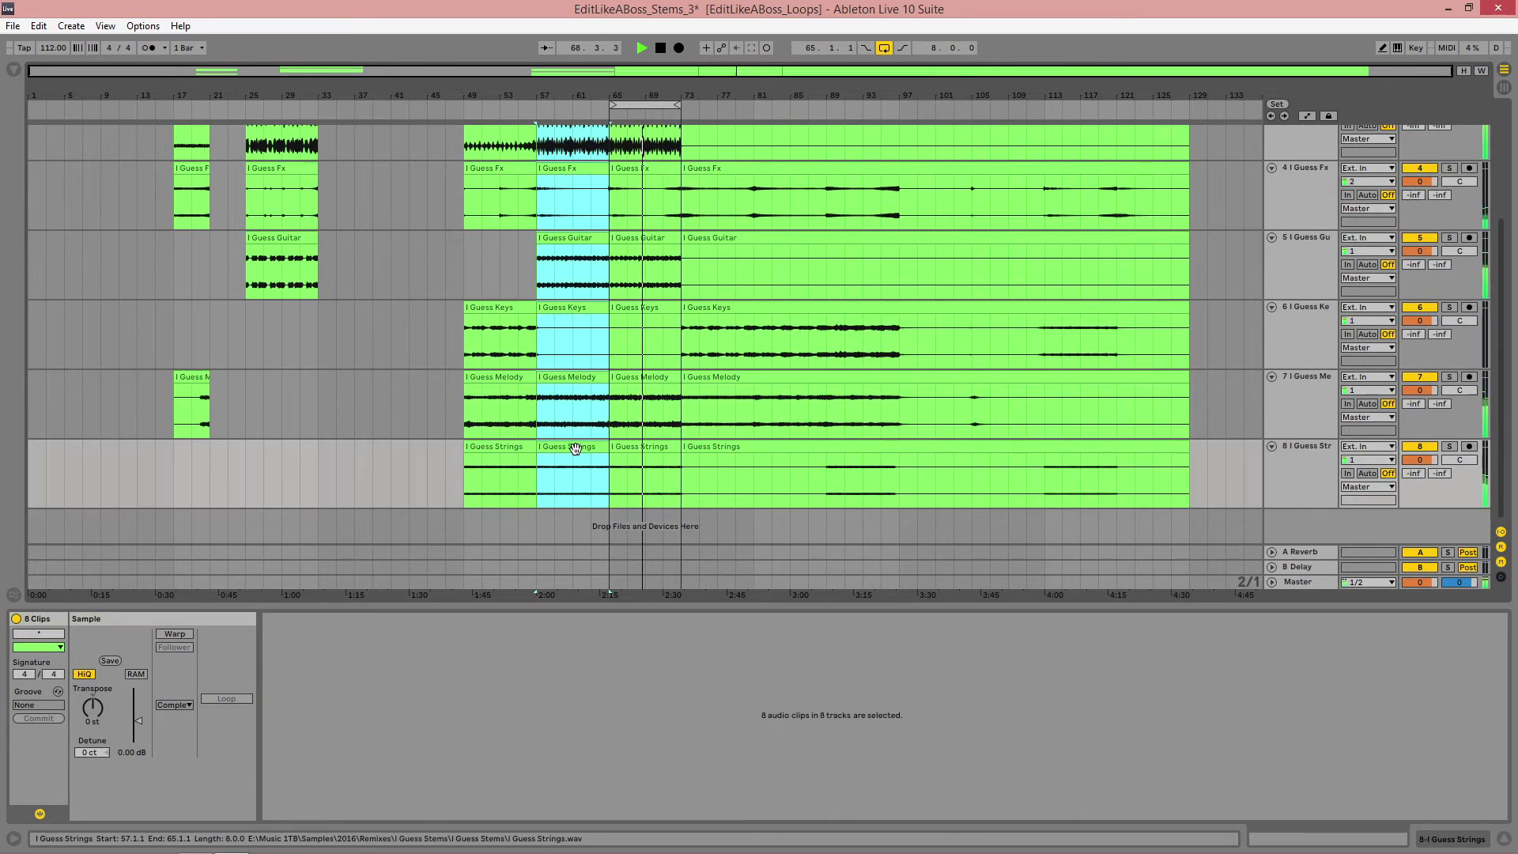
key("Delete")
scroll(718, 444, "up", 3)
key("space")
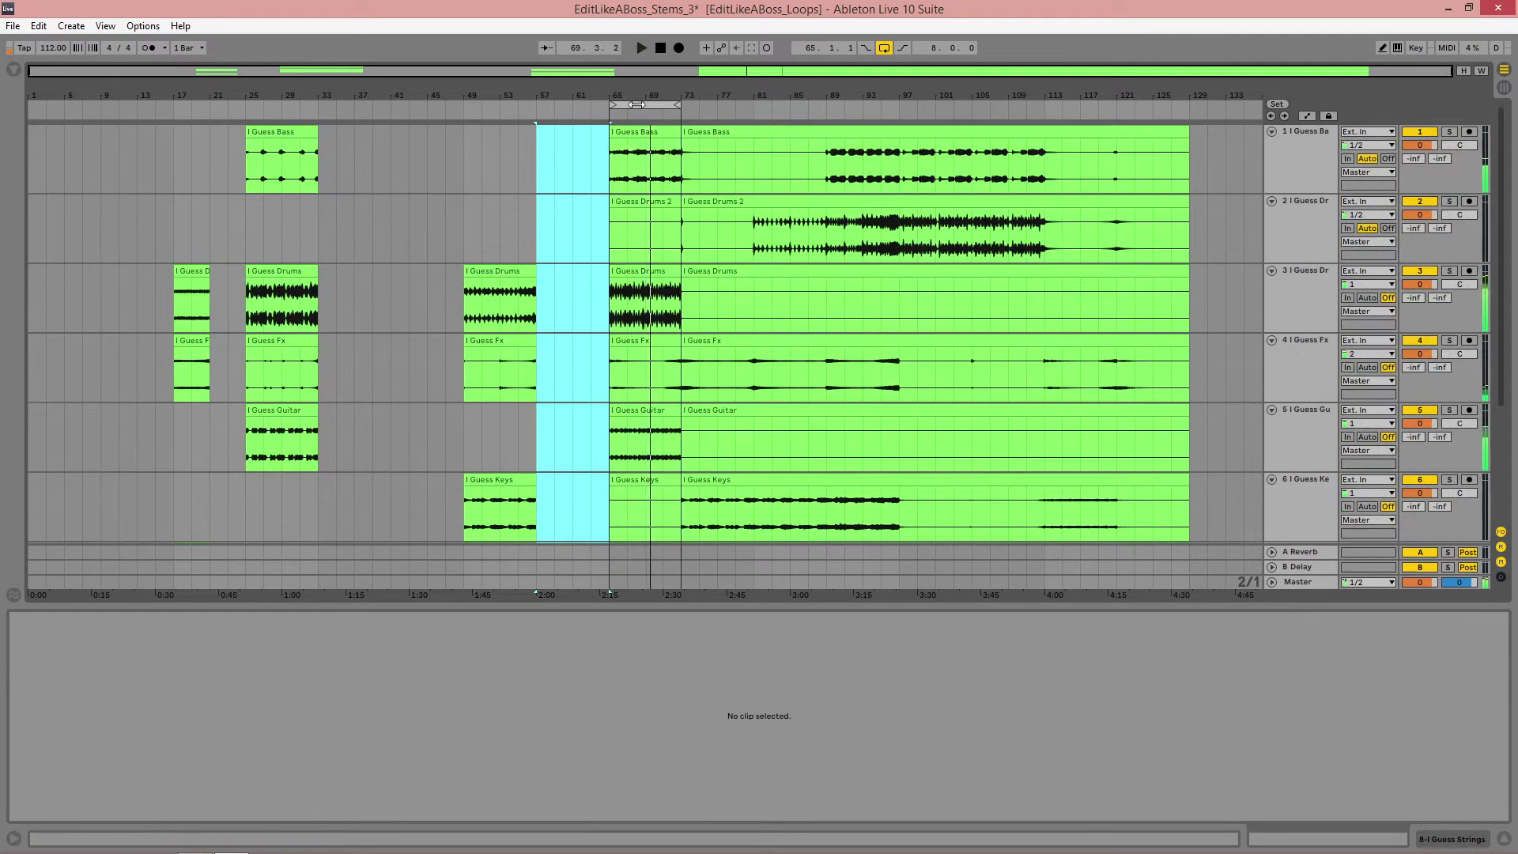
Step: Delete the Drums 2 and Keys clips at bars 65–73
left_click_drag(636, 105, 798, 105)
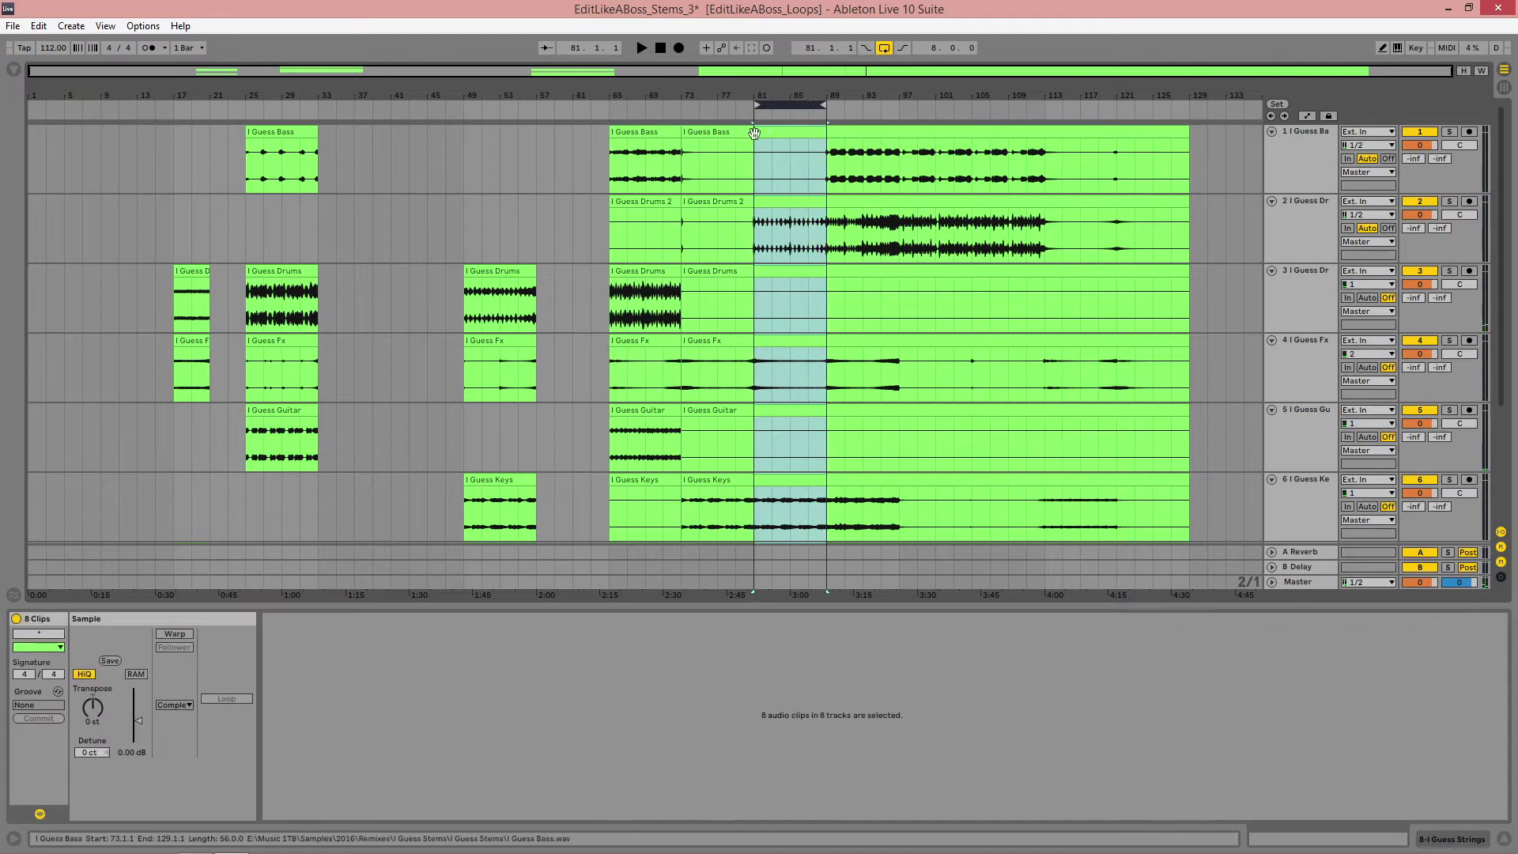
left_click(709, 188)
left_click(658, 201)
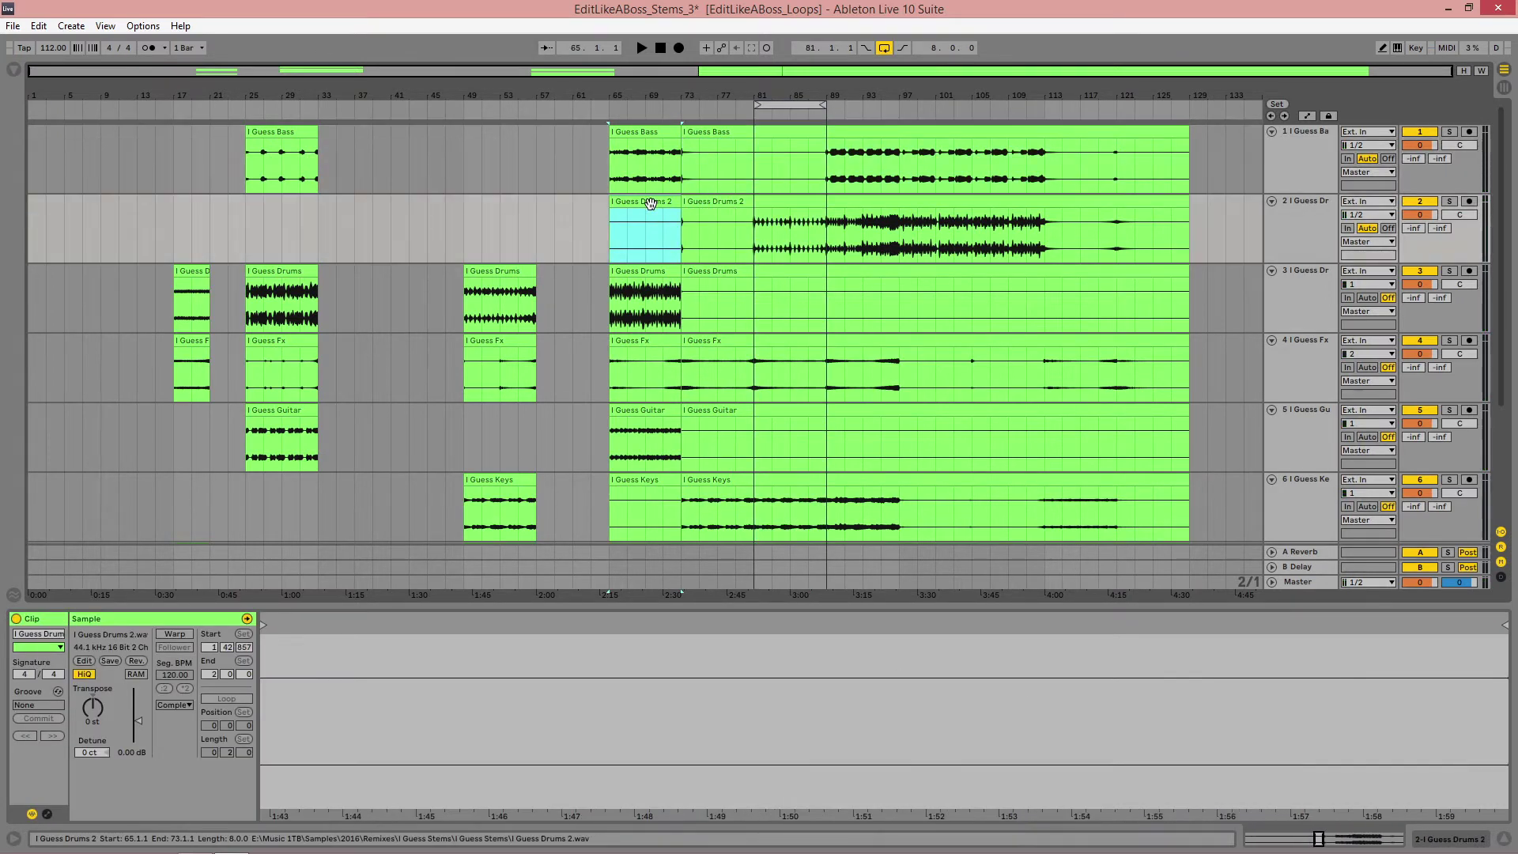
key("Delete")
scroll(655, 310, "down", 3)
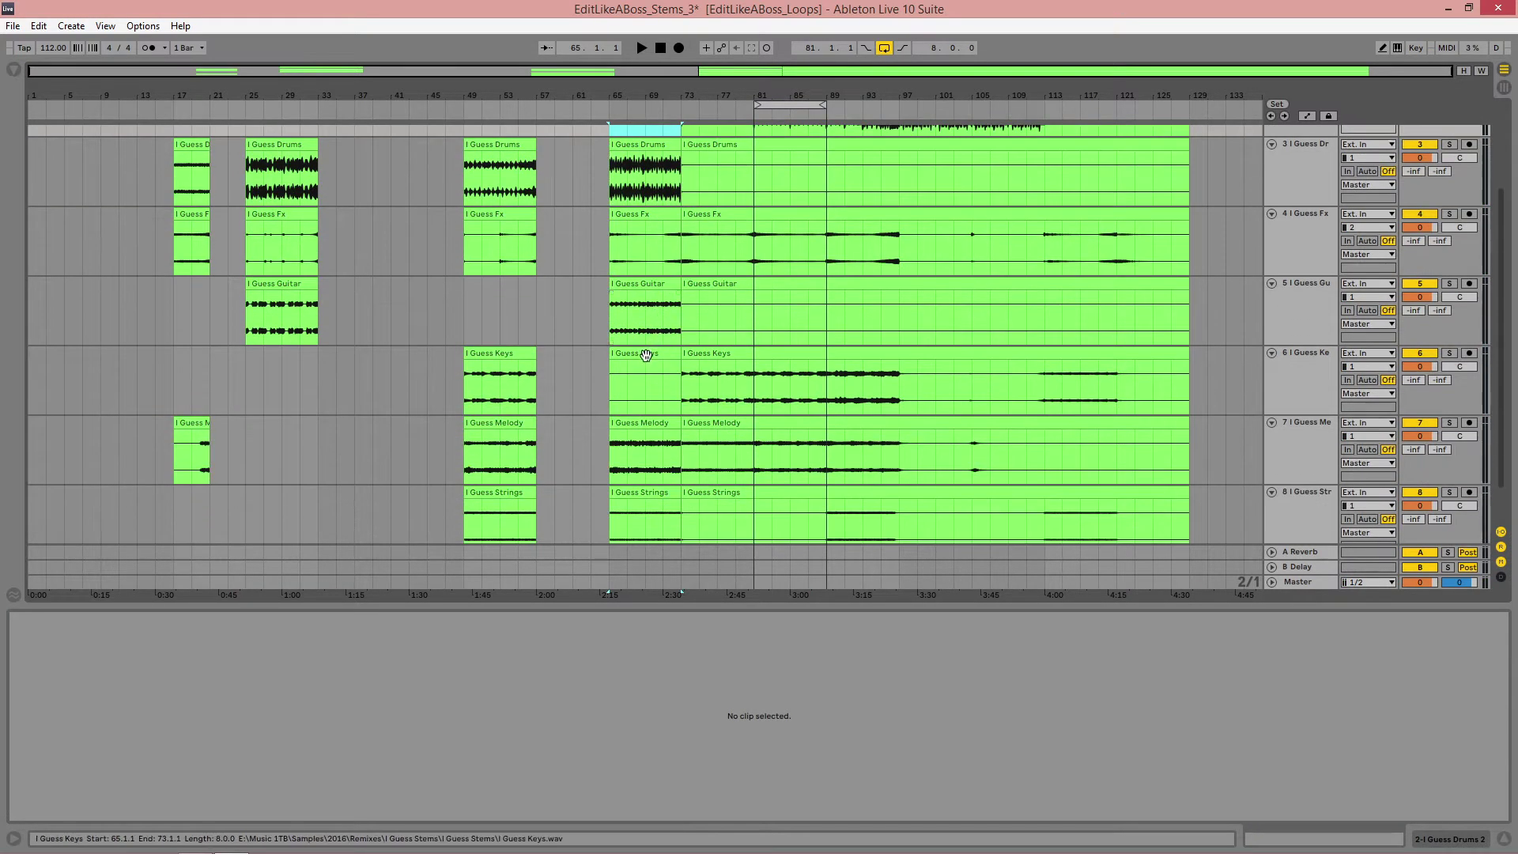
left_click_drag(639, 101, 787, 378)
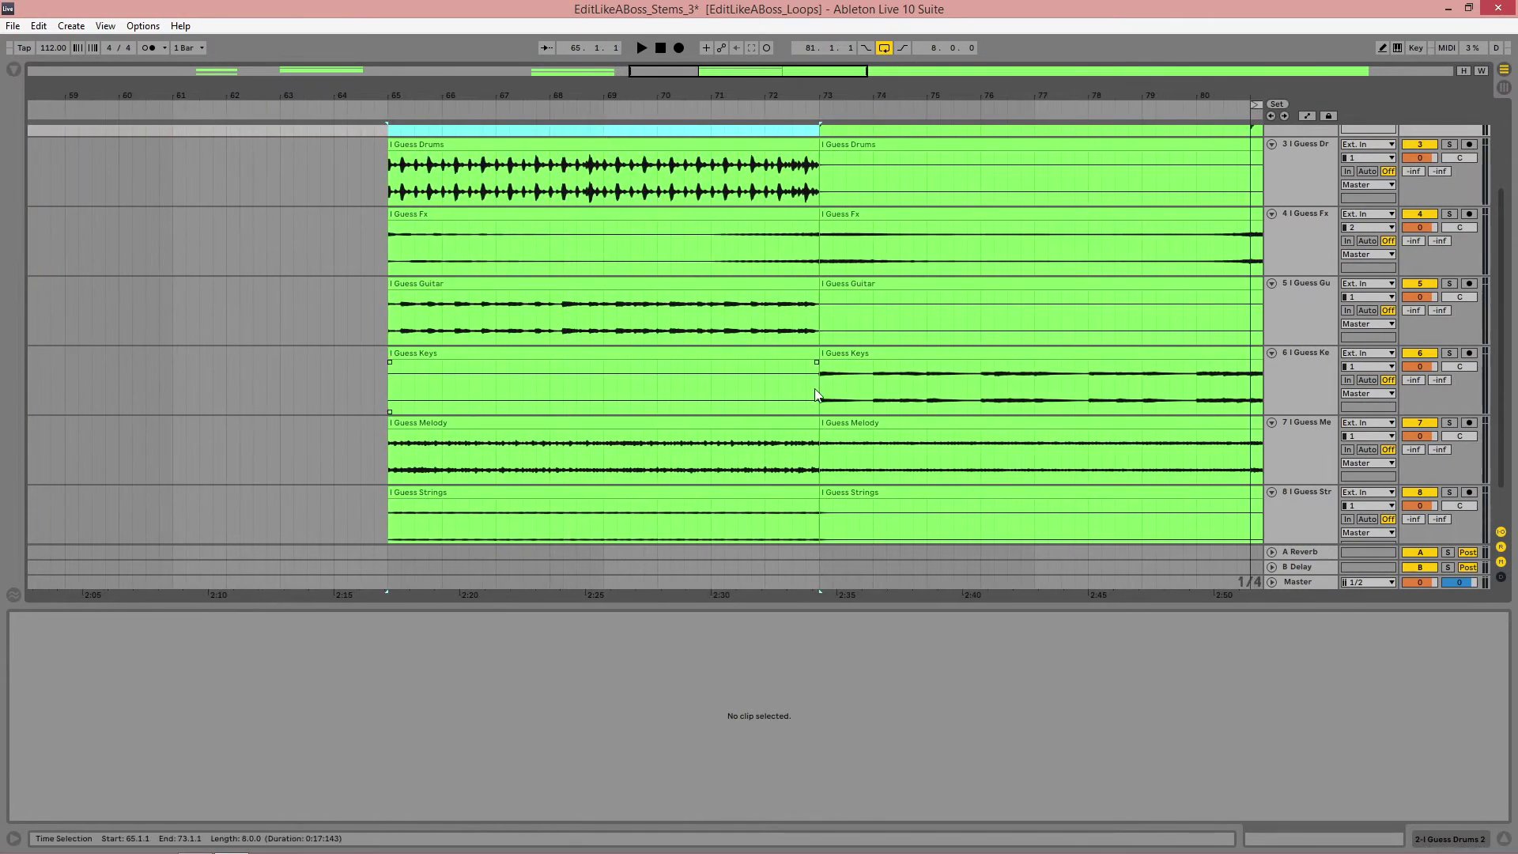
left_click(780, 352)
key("Delete")
Step: Select the clips starting at bar 73 from Bass down to Keys
scroll(762, 393, "down", 1)
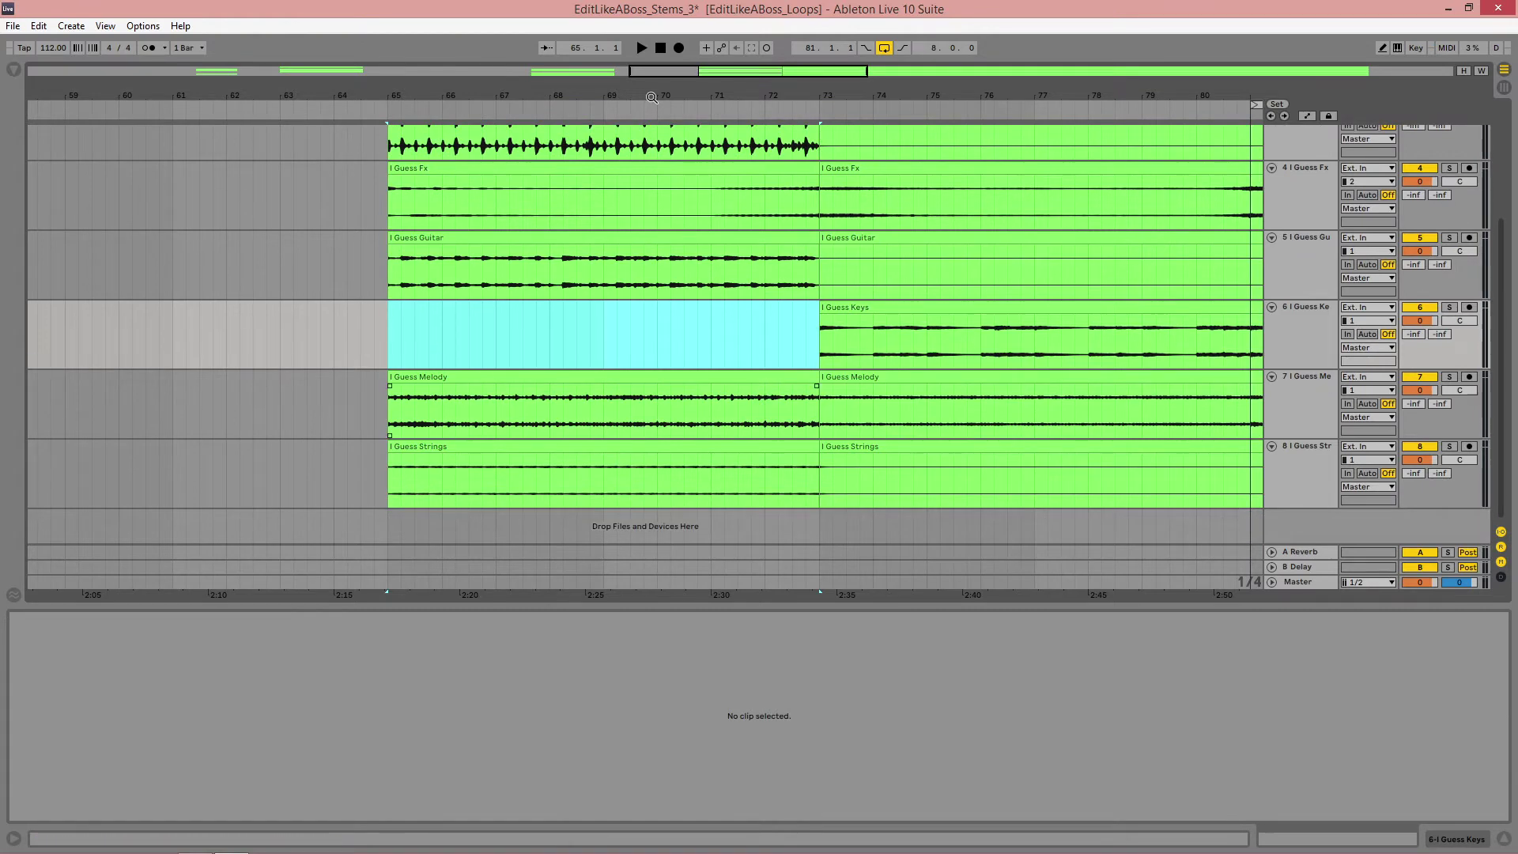
left_click_drag(652, 98, 658, 4)
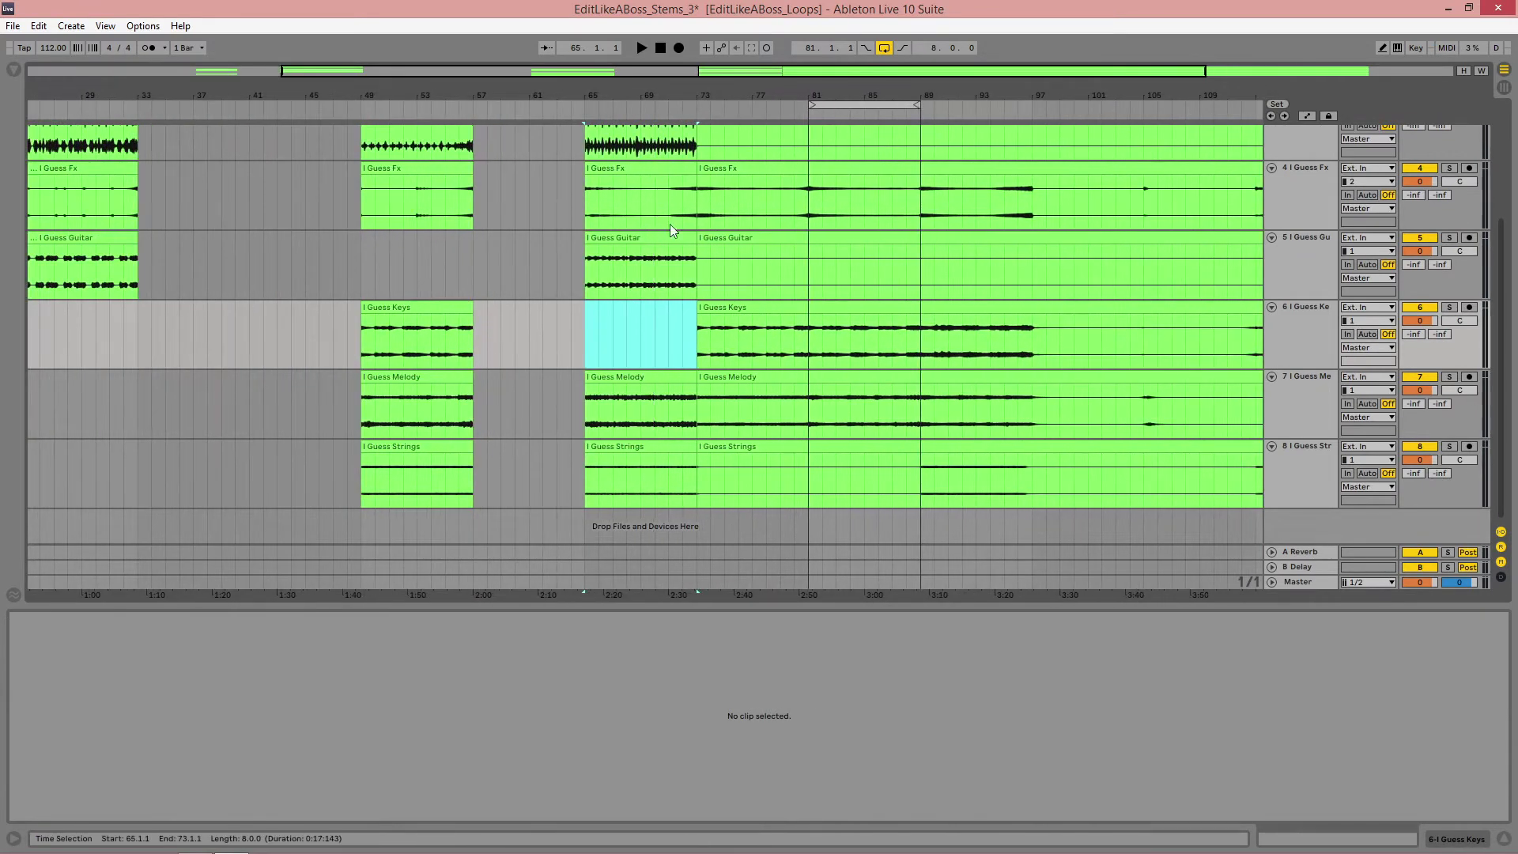
scroll(670, 229, "up", 5)
left_click_drag(668, 97, 669, 64)
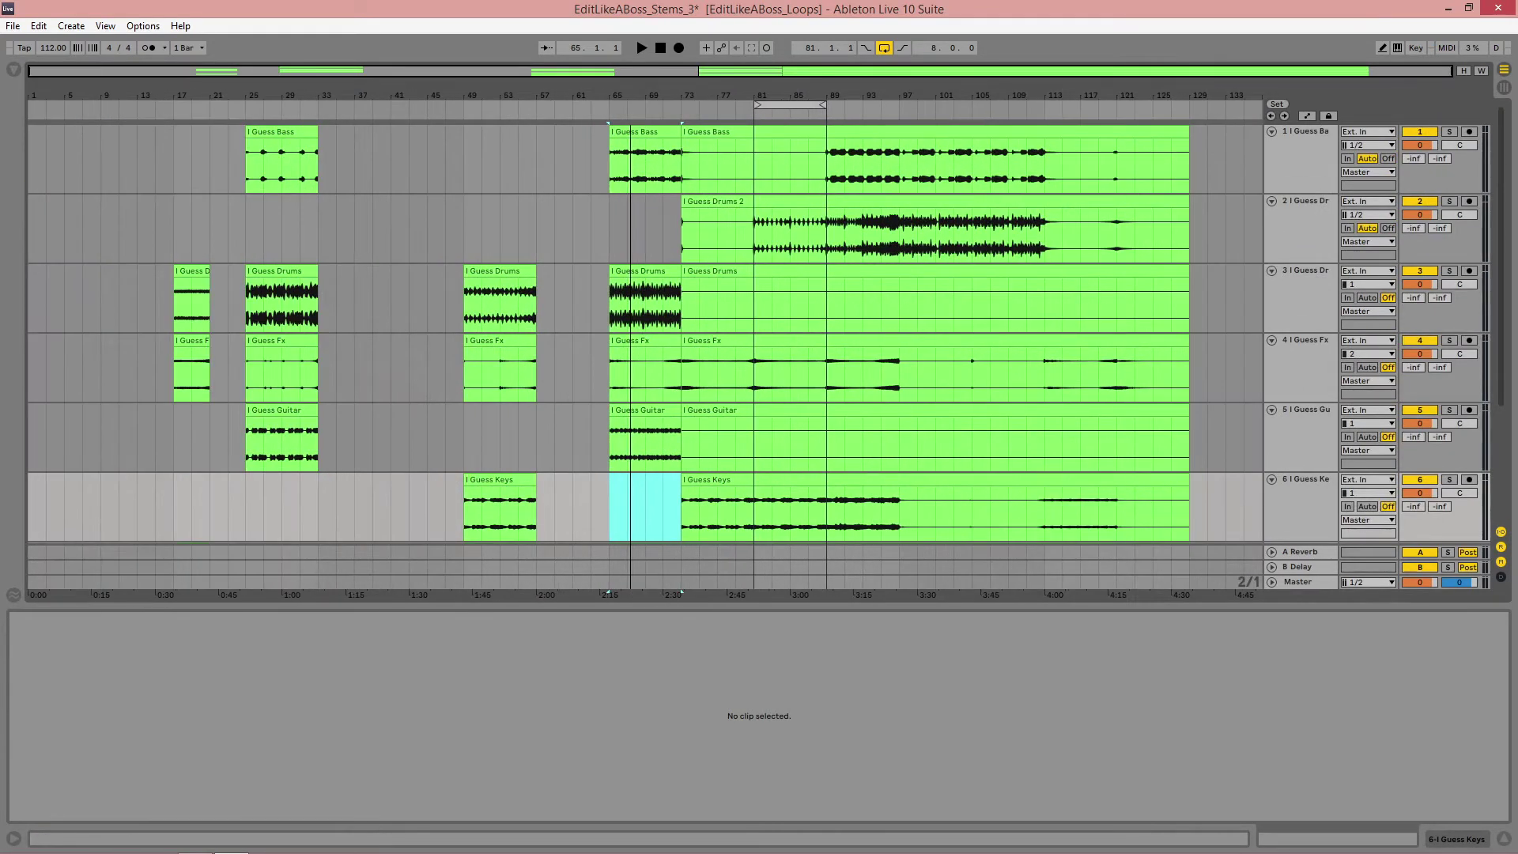
left_click(694, 128)
left_click(725, 479, "shift")
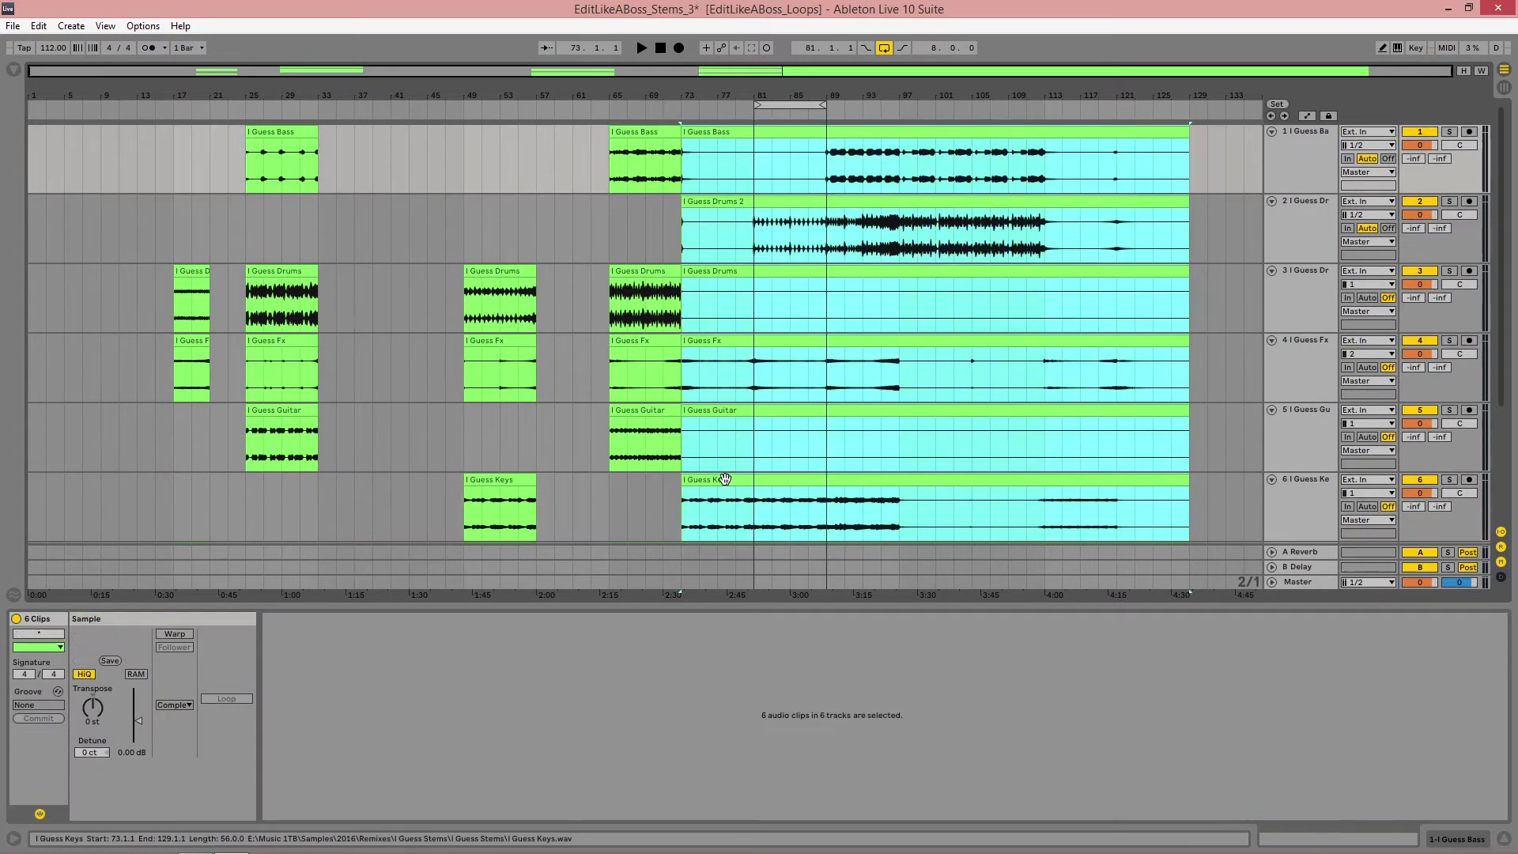
Step: Split all stems at bars 81 and 89 and delete every clip in bars 73–81
left_click(779, 104)
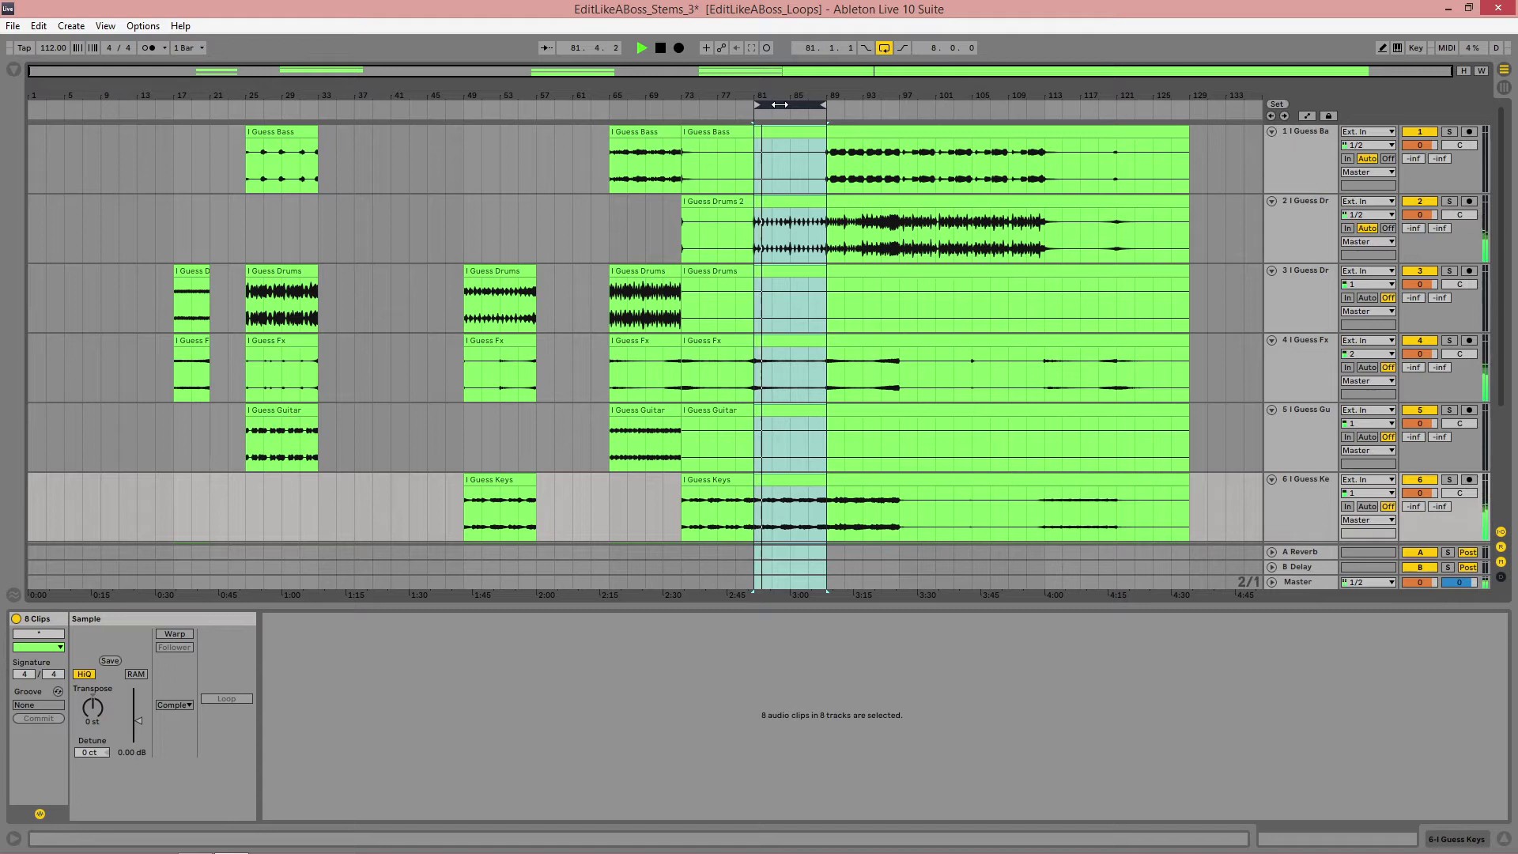
key("space")
key("ctrl+e")
left_click(723, 134)
scroll(721, 198, "down", 4)
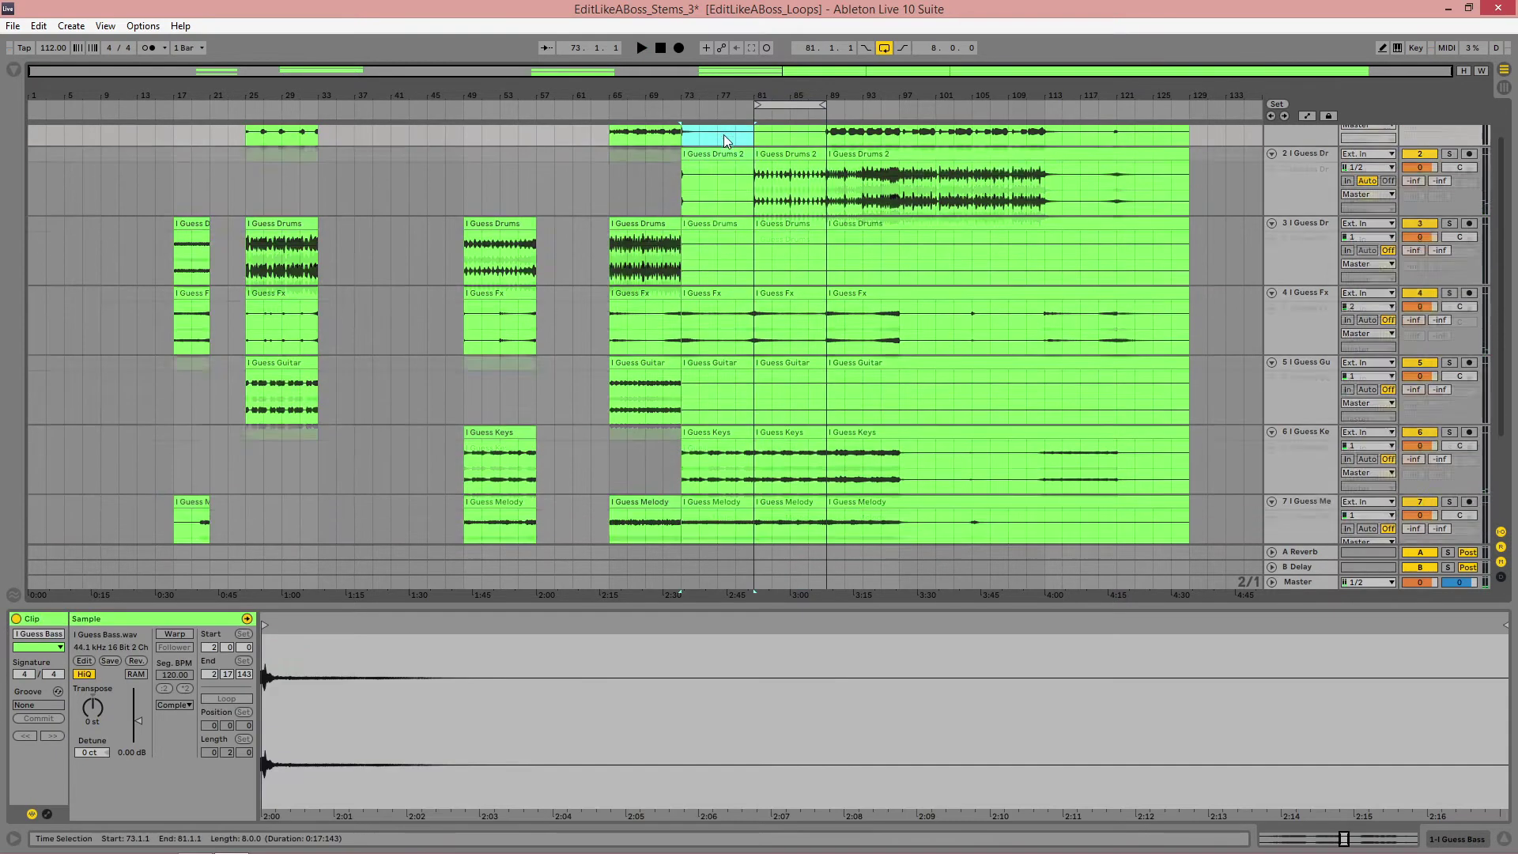
key("Delete")
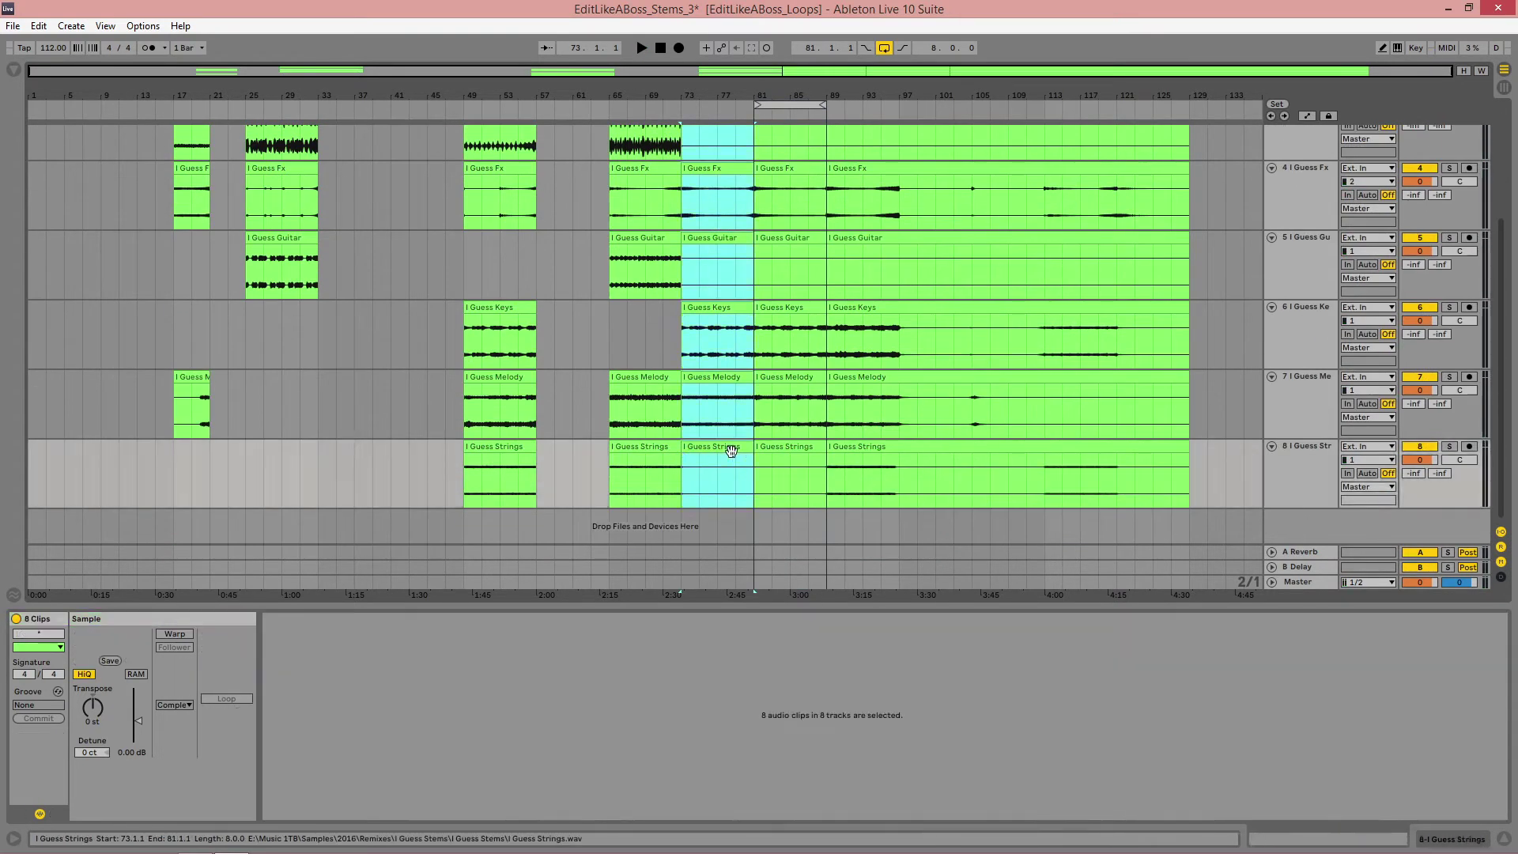
Step: Delete the Strings, Guitar and Drums clips at bars 81–89, then loop the next 8 bars
left_click(809, 448)
key("Delete")
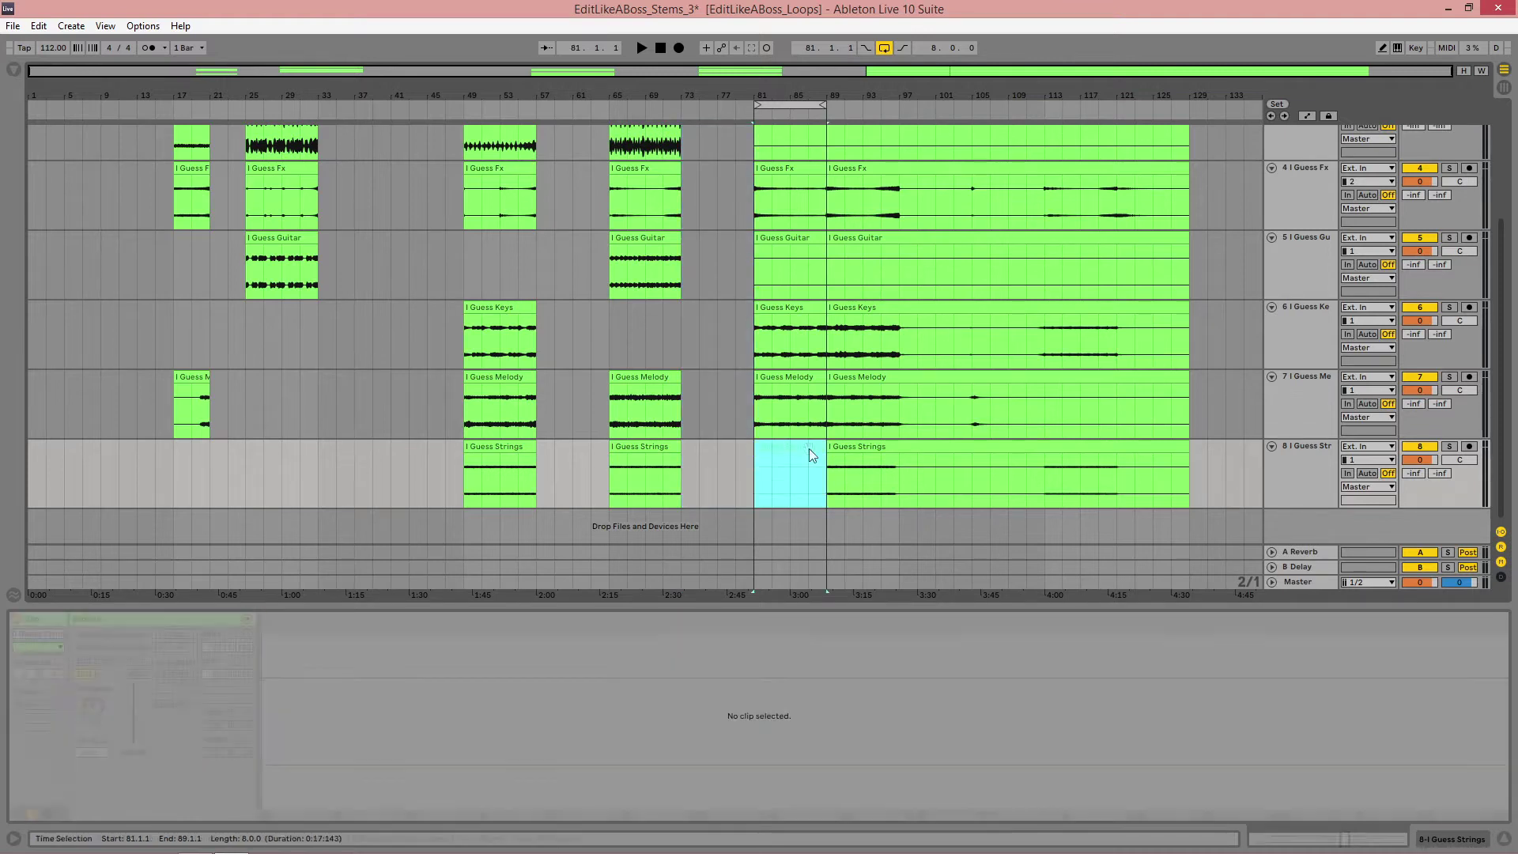
left_click(781, 239)
key("Delete")
scroll(781, 239, "up", 2)
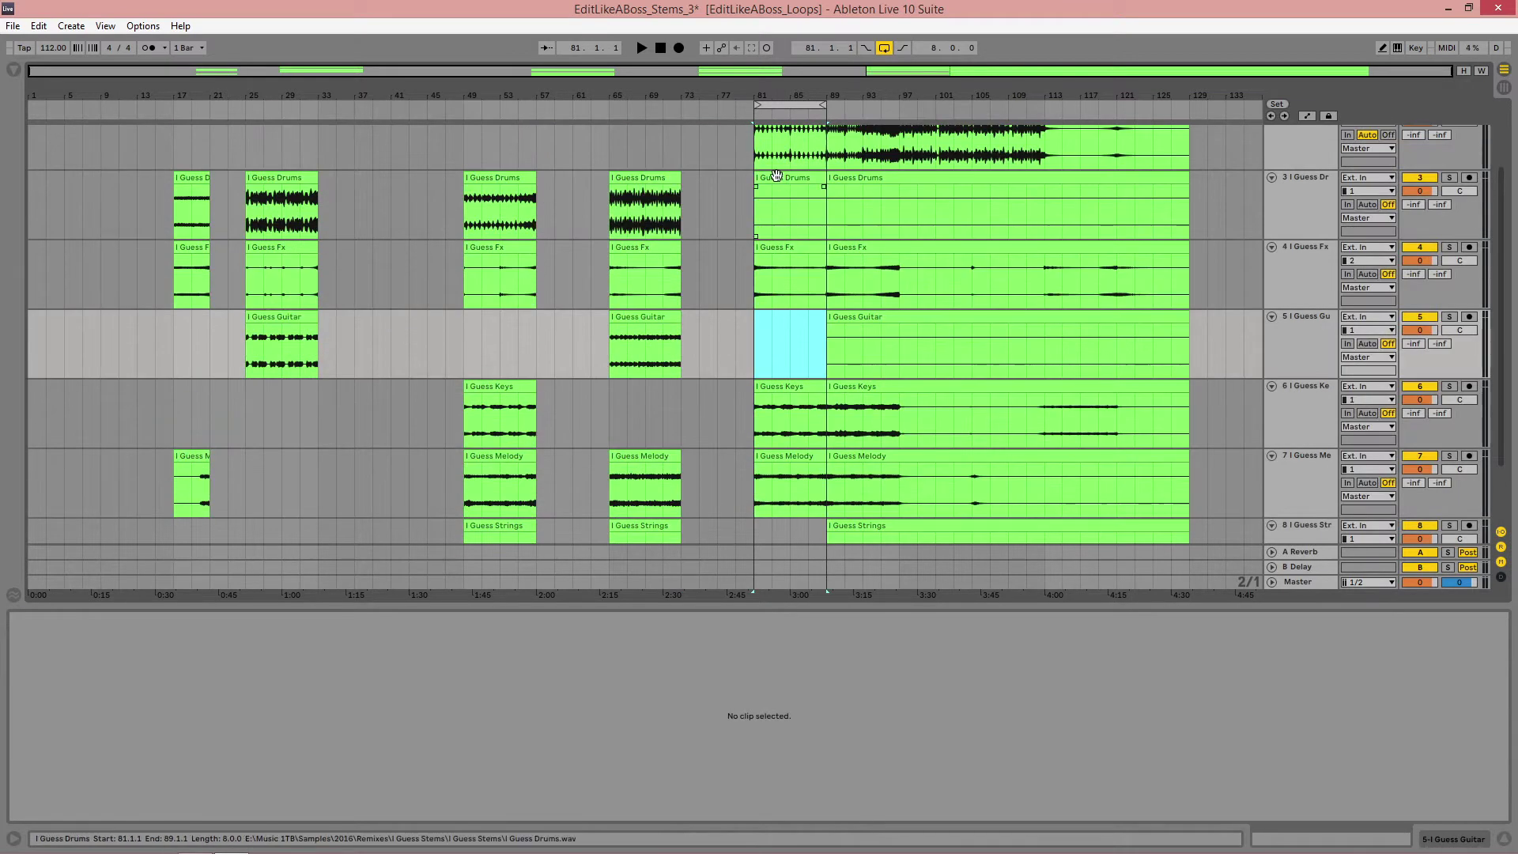
left_click(814, 229)
key("Delete")
scroll(813, 229, "up", 2)
left_click_drag(801, 102, 954, 104)
key("space")
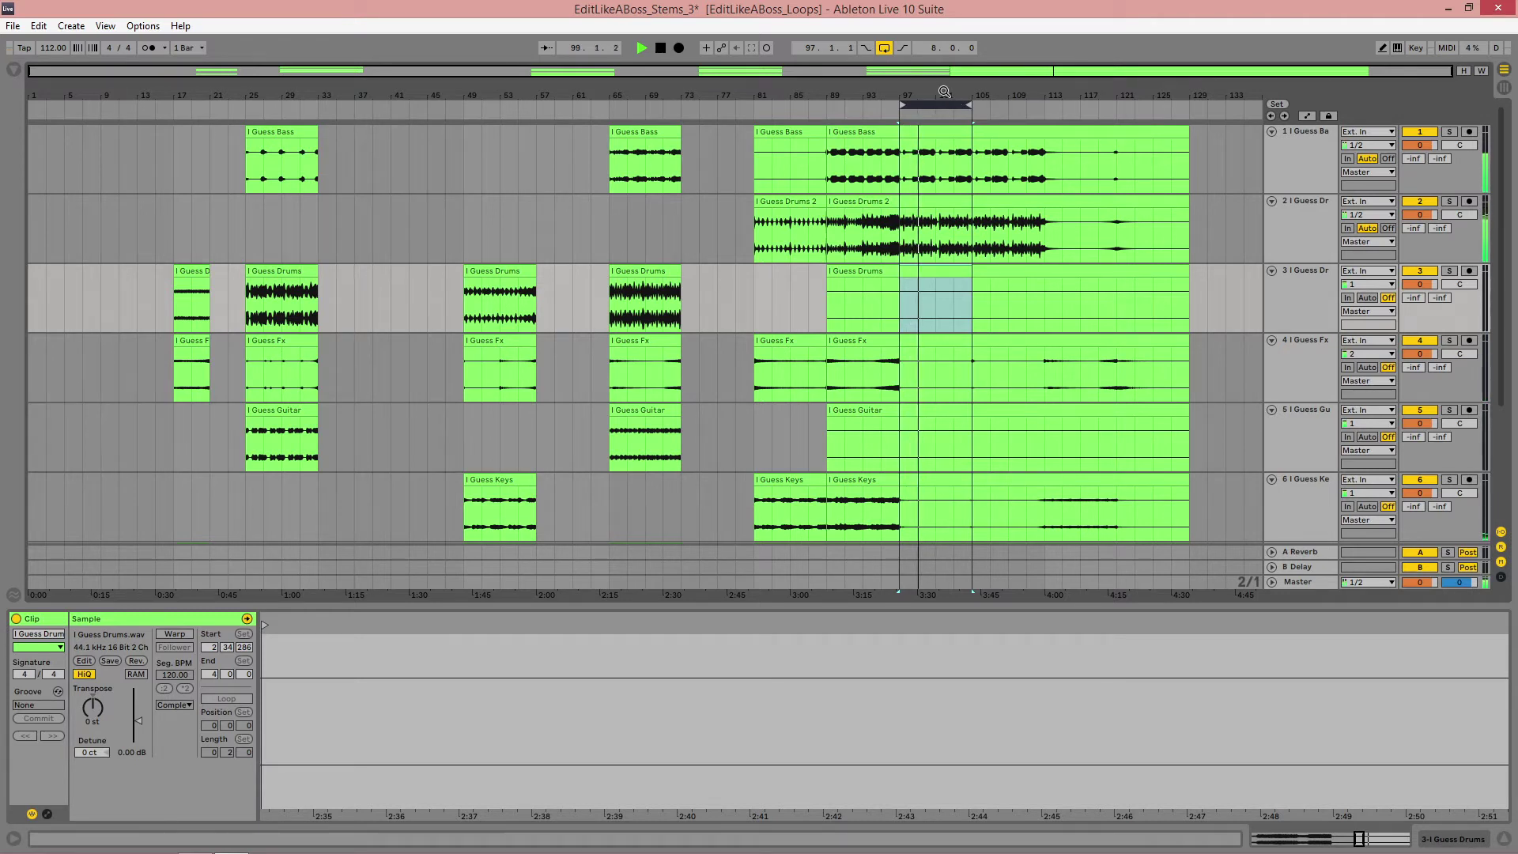
Step: Set the loop to bars 101–105 across all tracks and split every clip there
left_click_drag(945, 91, 767, 91)
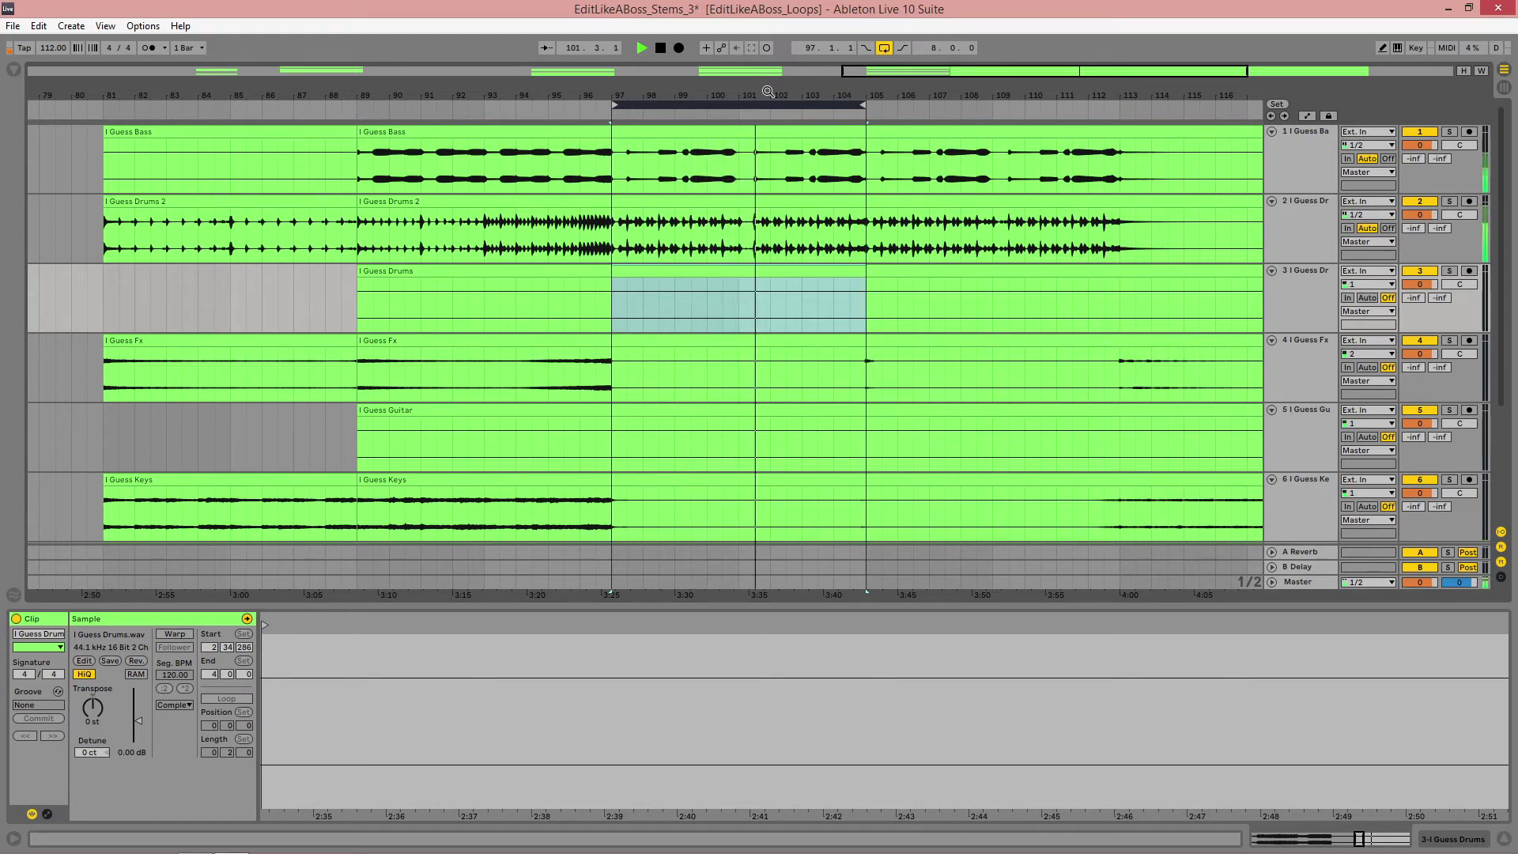
key("space")
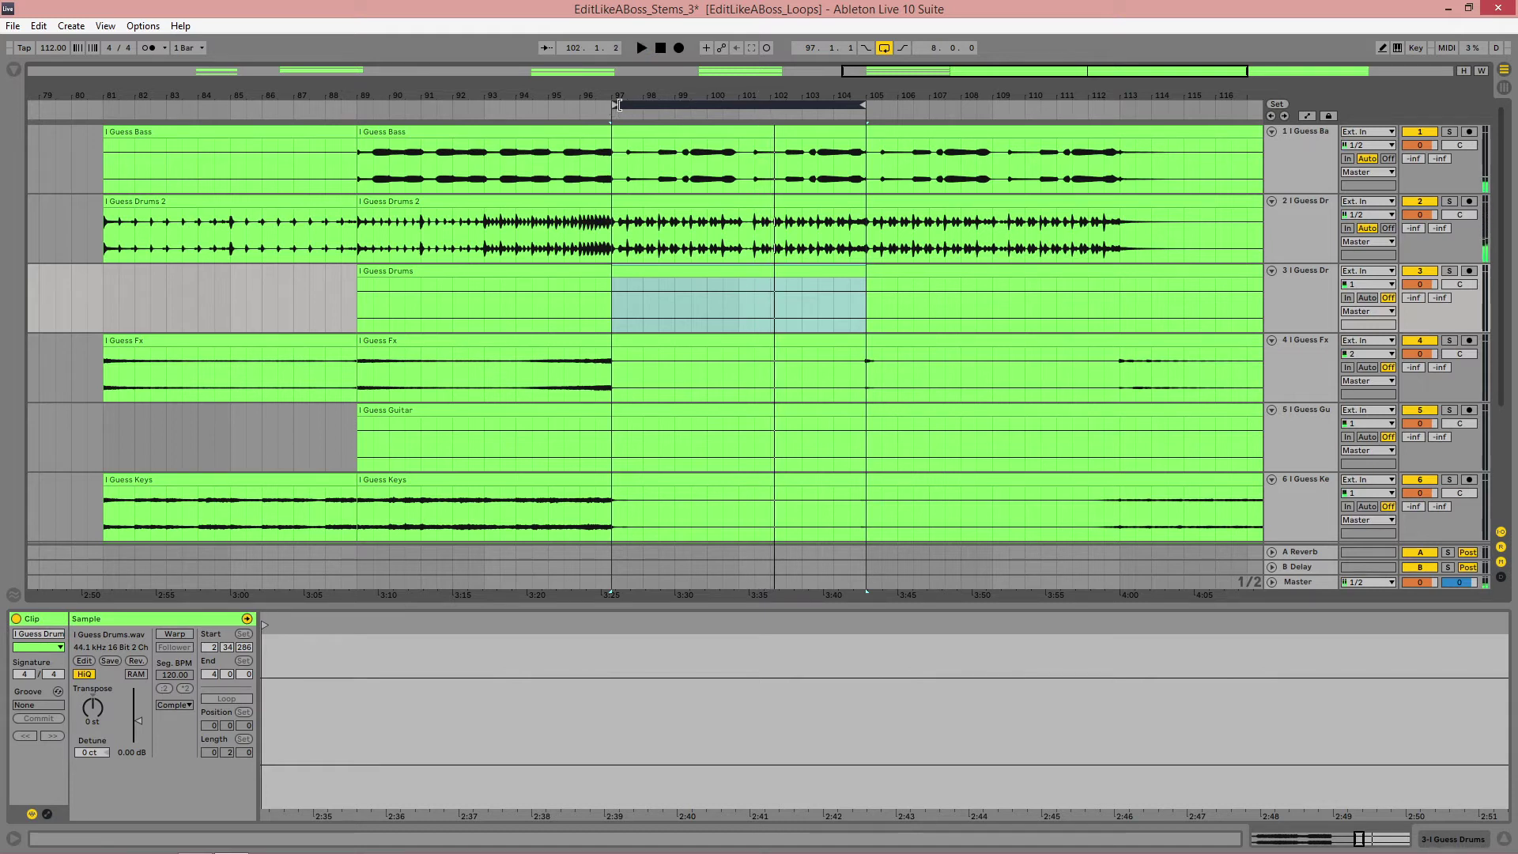
left_click_drag(619, 105, 736, 113)
left_click(770, 106)
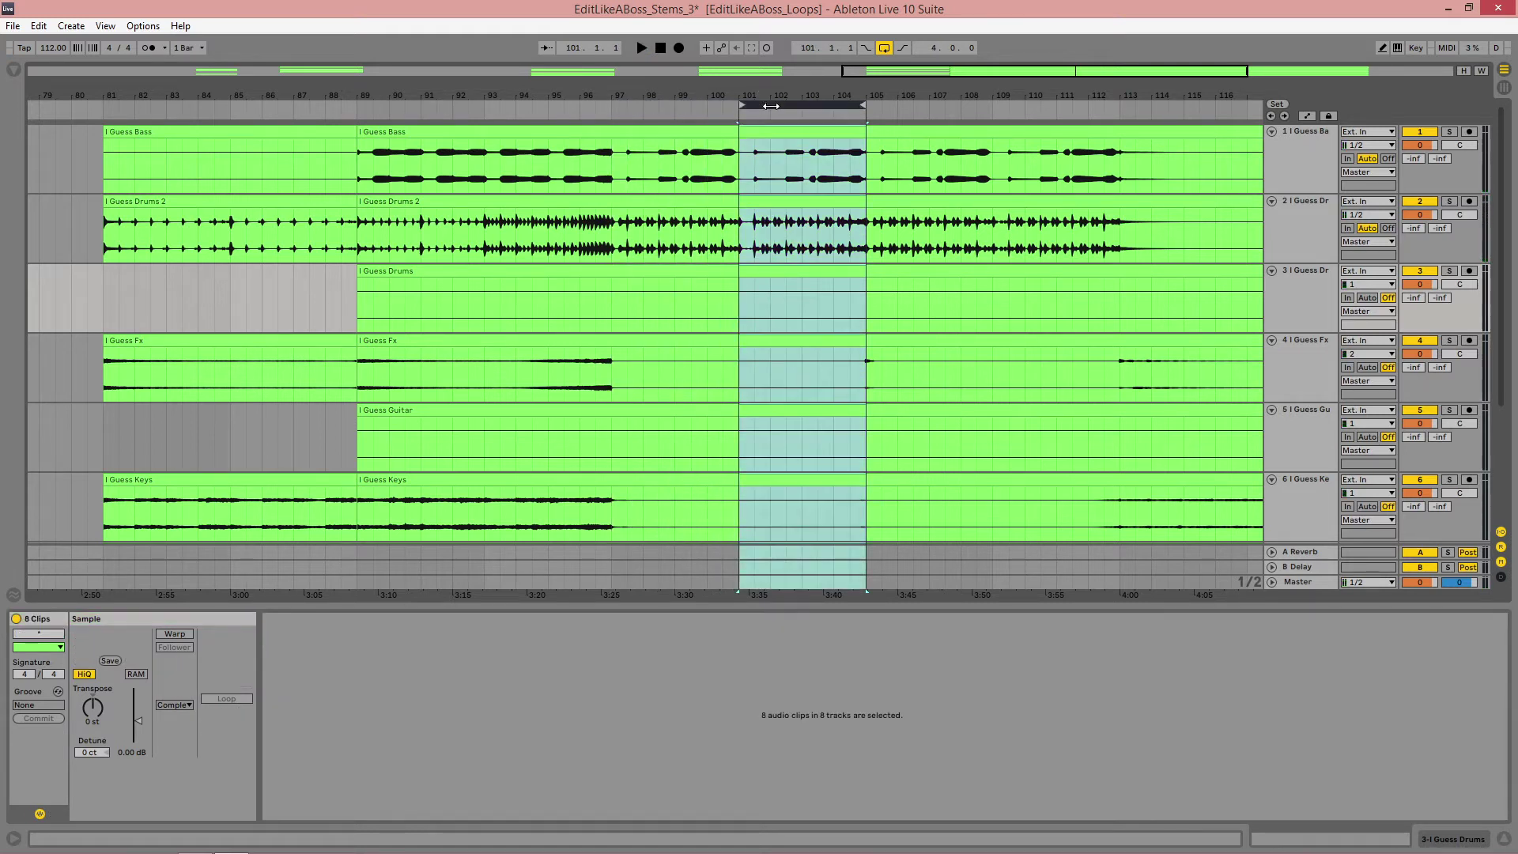
key("space")
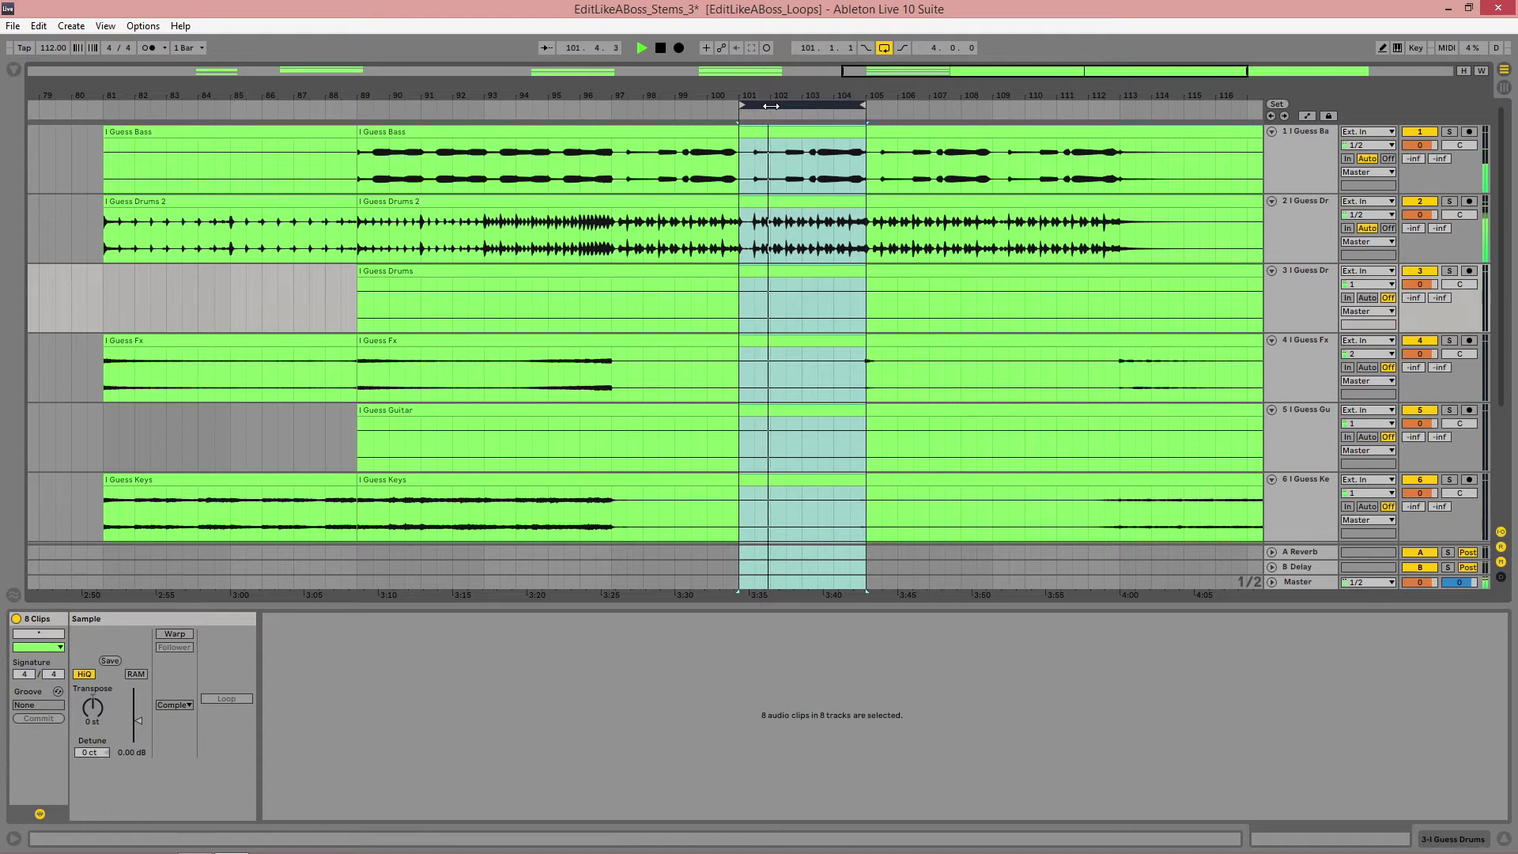
key("space")
key("ctrl+e")
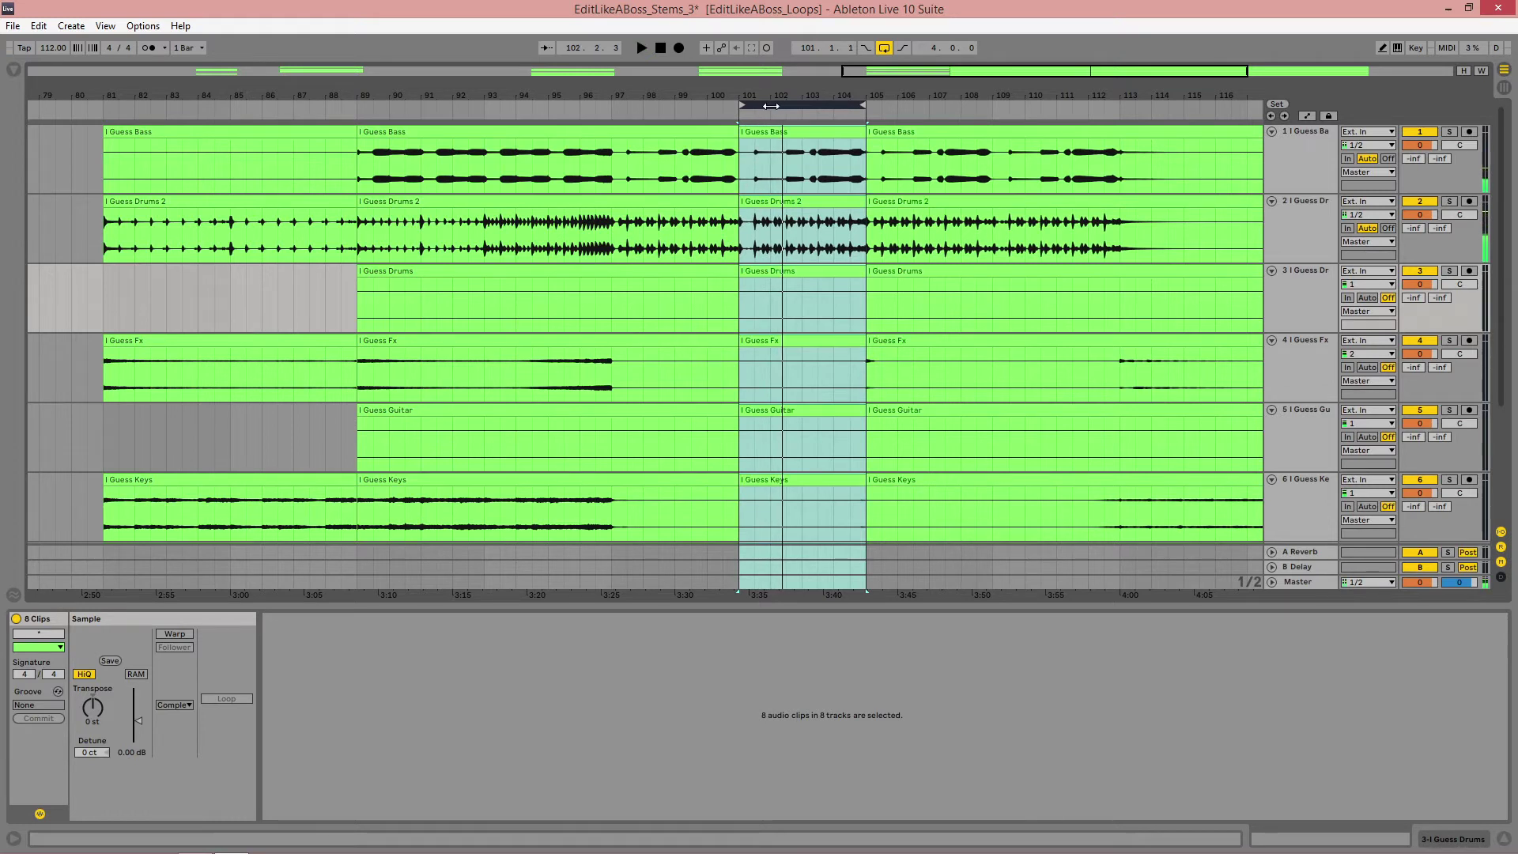
Step: Delete all clips between bars 89 and 101 on every track
left_click(700, 132)
scroll(630, 272, "down", 5)
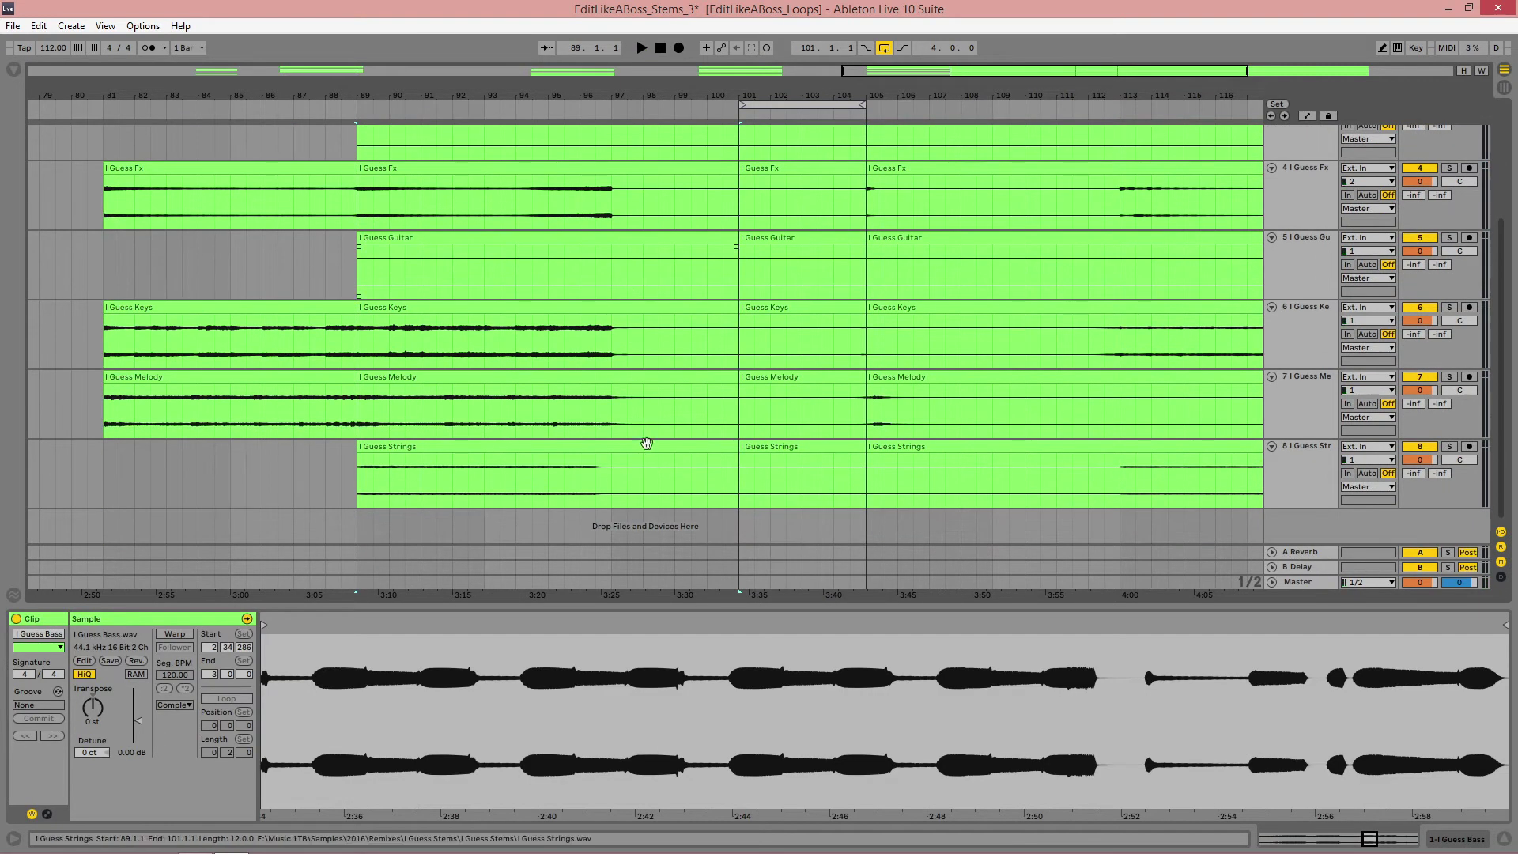
left_click(647, 443, "shift")
key("Delete")
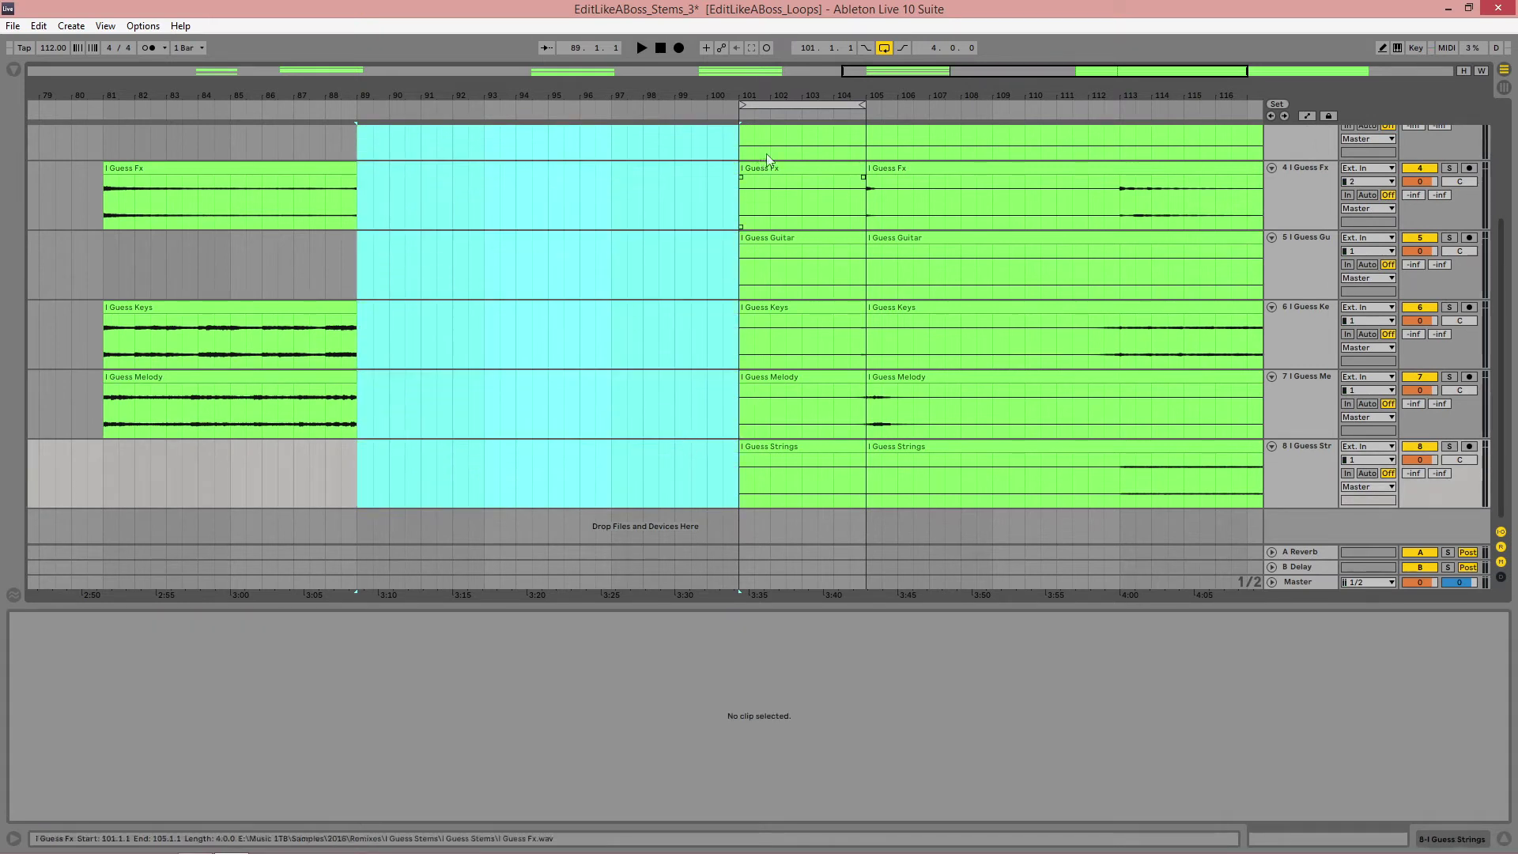
Step: Delete the bar 101–105 clips on tracks 3–8, keeping only Bass, Drums 2 and Melody there
left_click_drag(771, 94, 949, 99)
scroll(1018, 237, "up", 5)
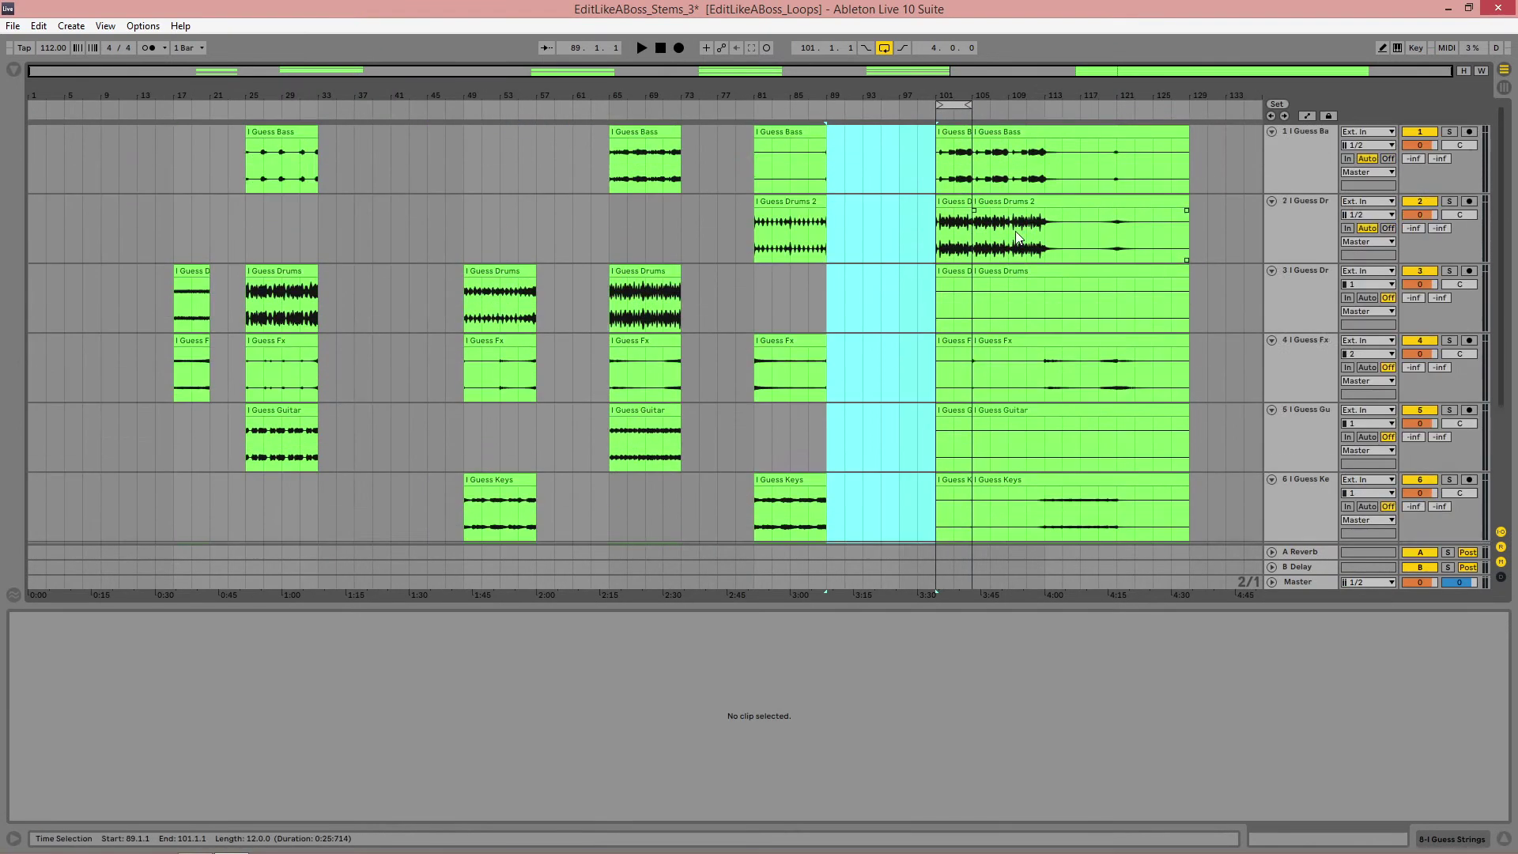
left_click(992, 275)
left_click(954, 297)
scroll(954, 345, "down", 3)
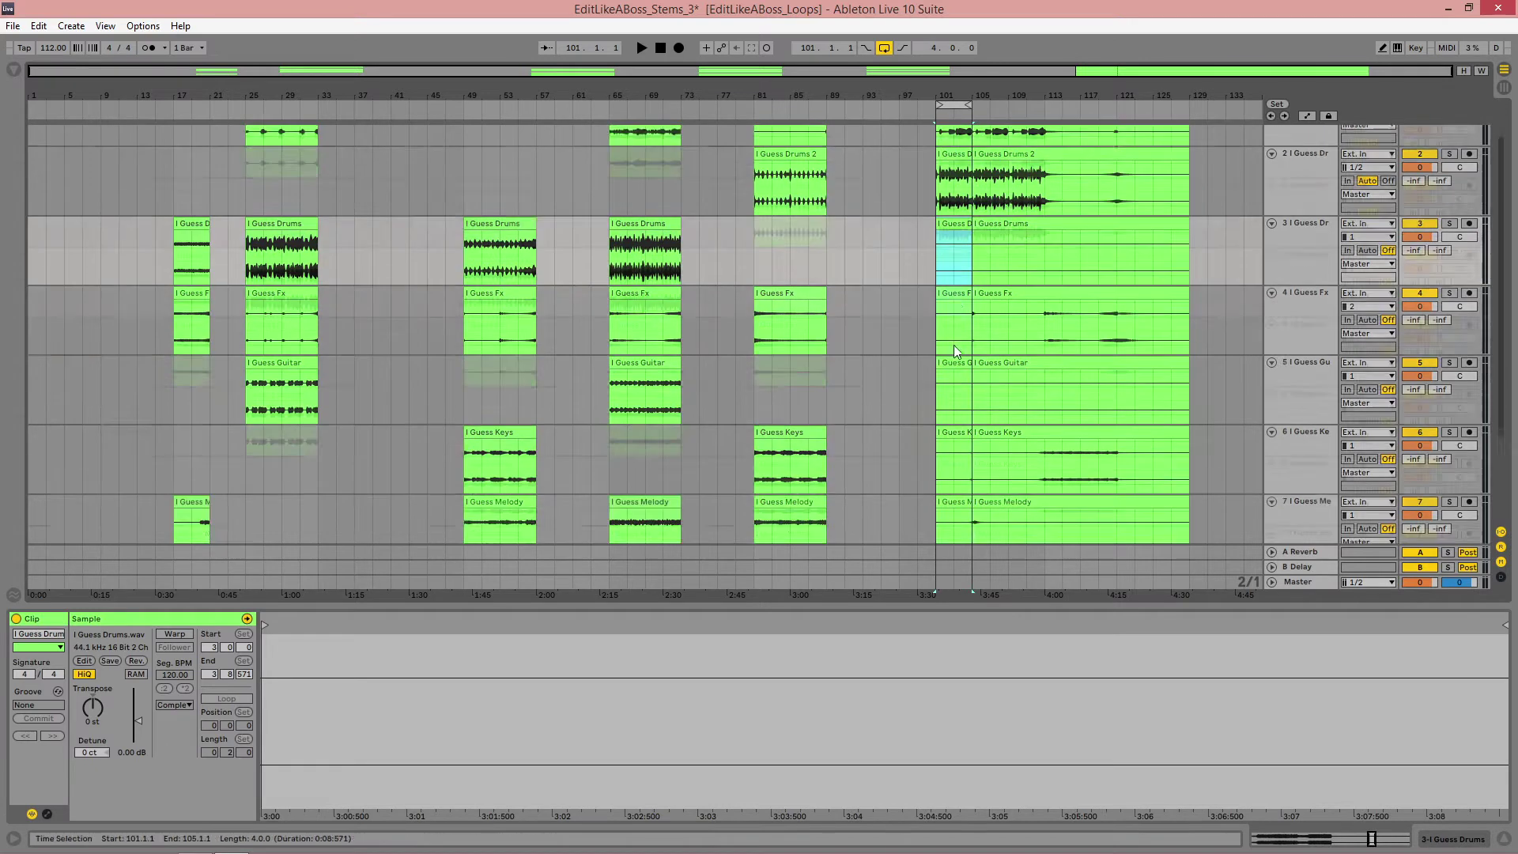
scroll(971, 463, "down", 1)
left_click(954, 451, "shift")
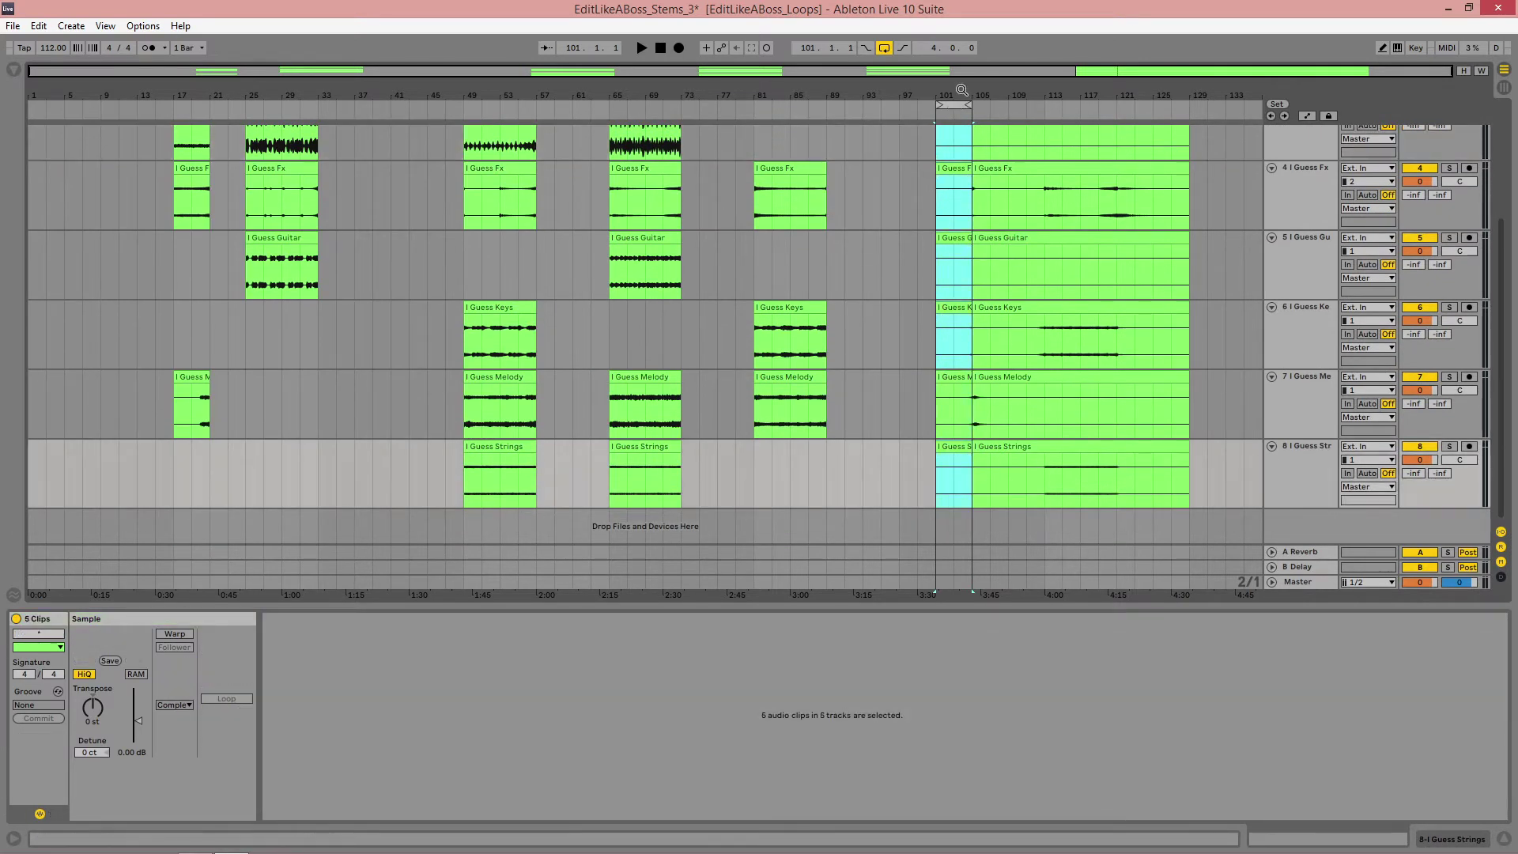
key("z")
key("x")
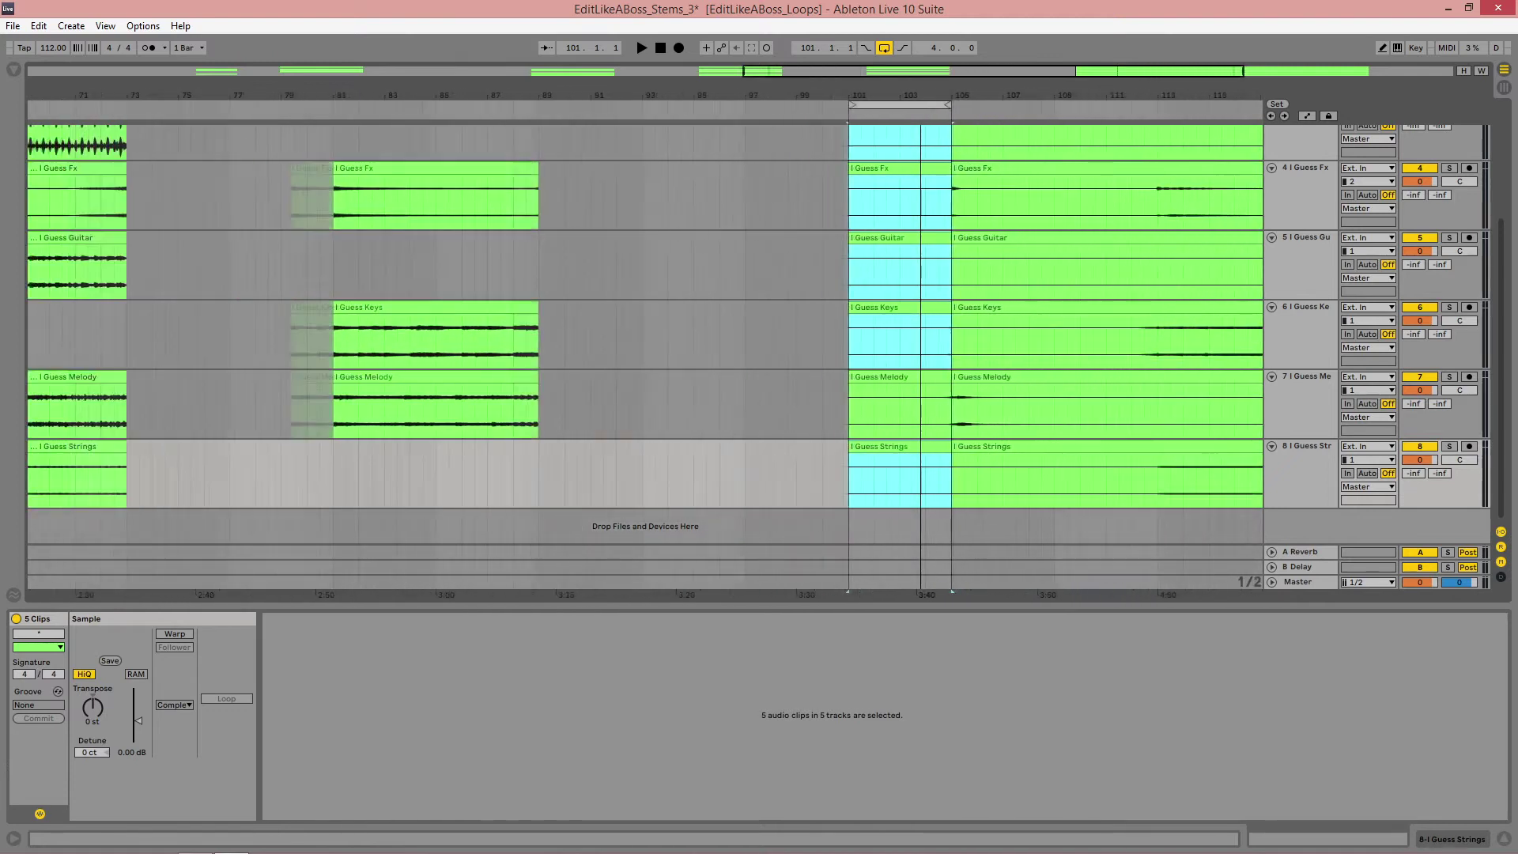
key("Delete")
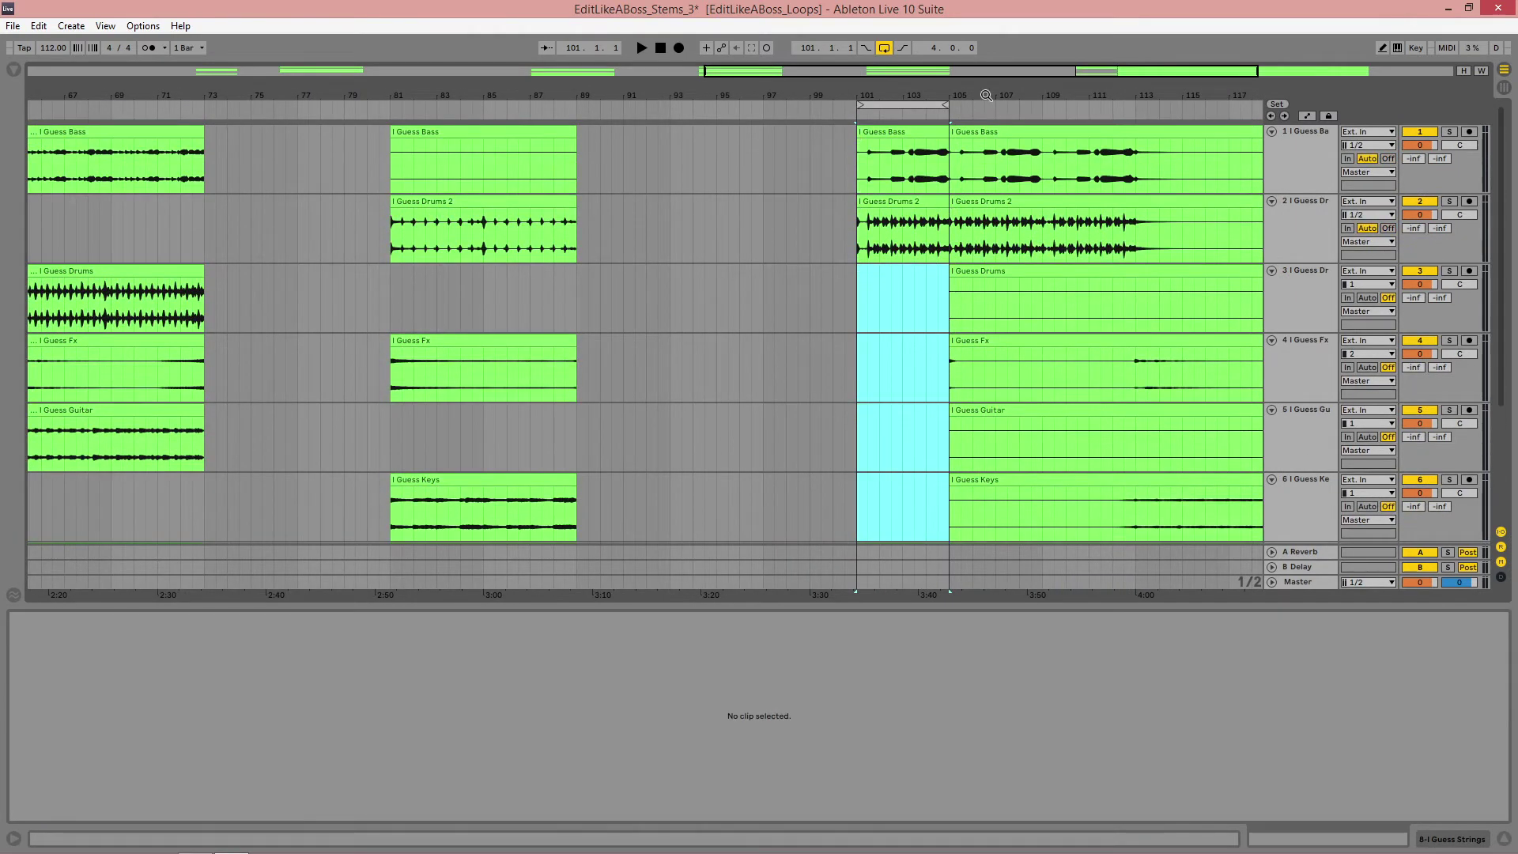
Step: Delete all eight clips spanning bars 105–129 and zoom out to the whole song
left_click_drag(986, 99, 634, 99)
left_click(680, 158)
scroll(680, 297, "down", 3)
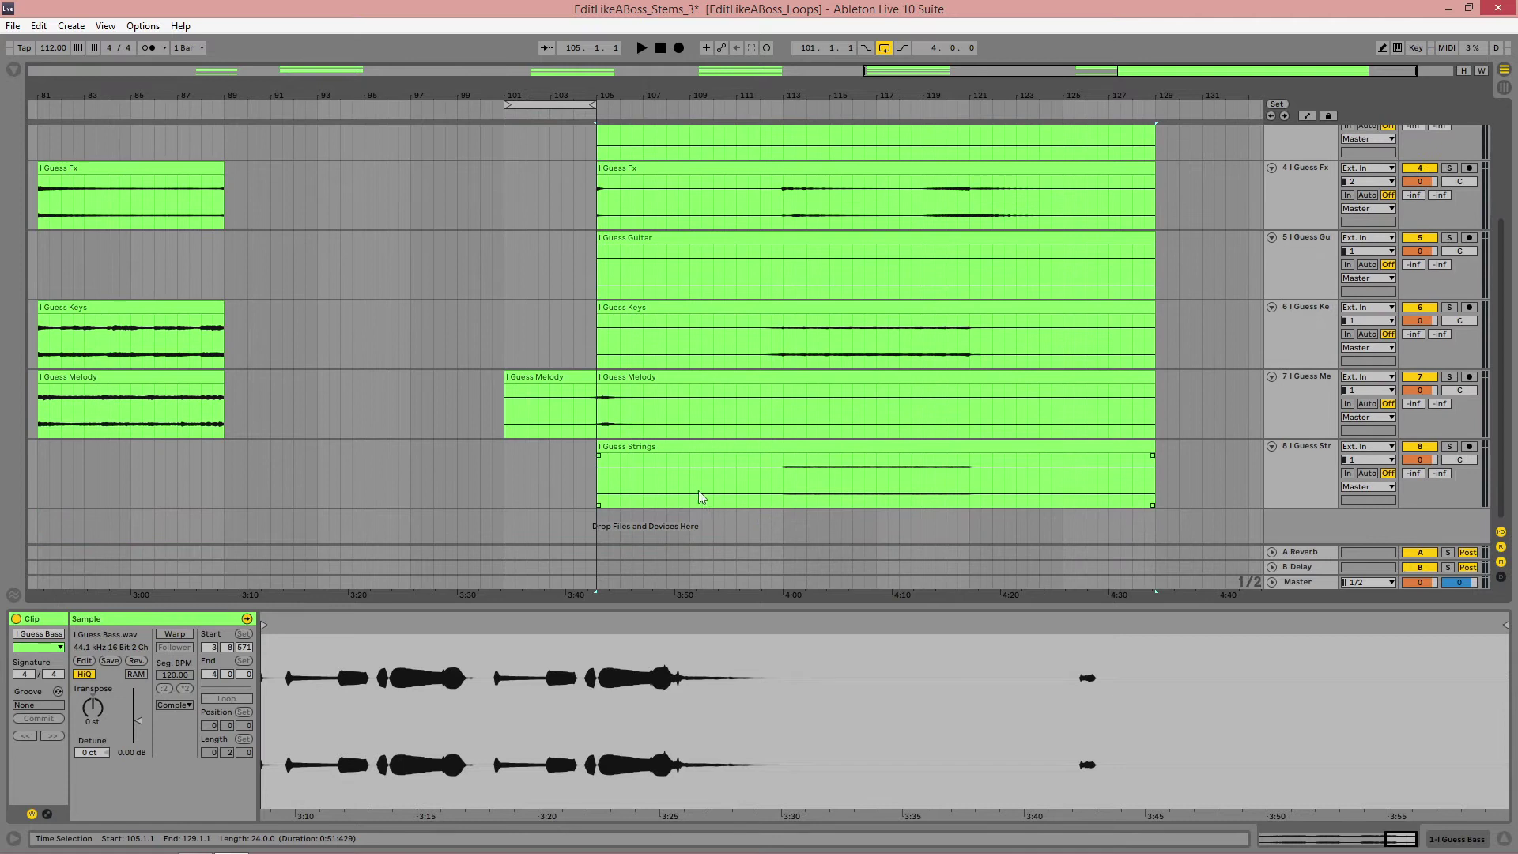
left_click(679, 448, "shift")
scroll(679, 451, "up", 3)
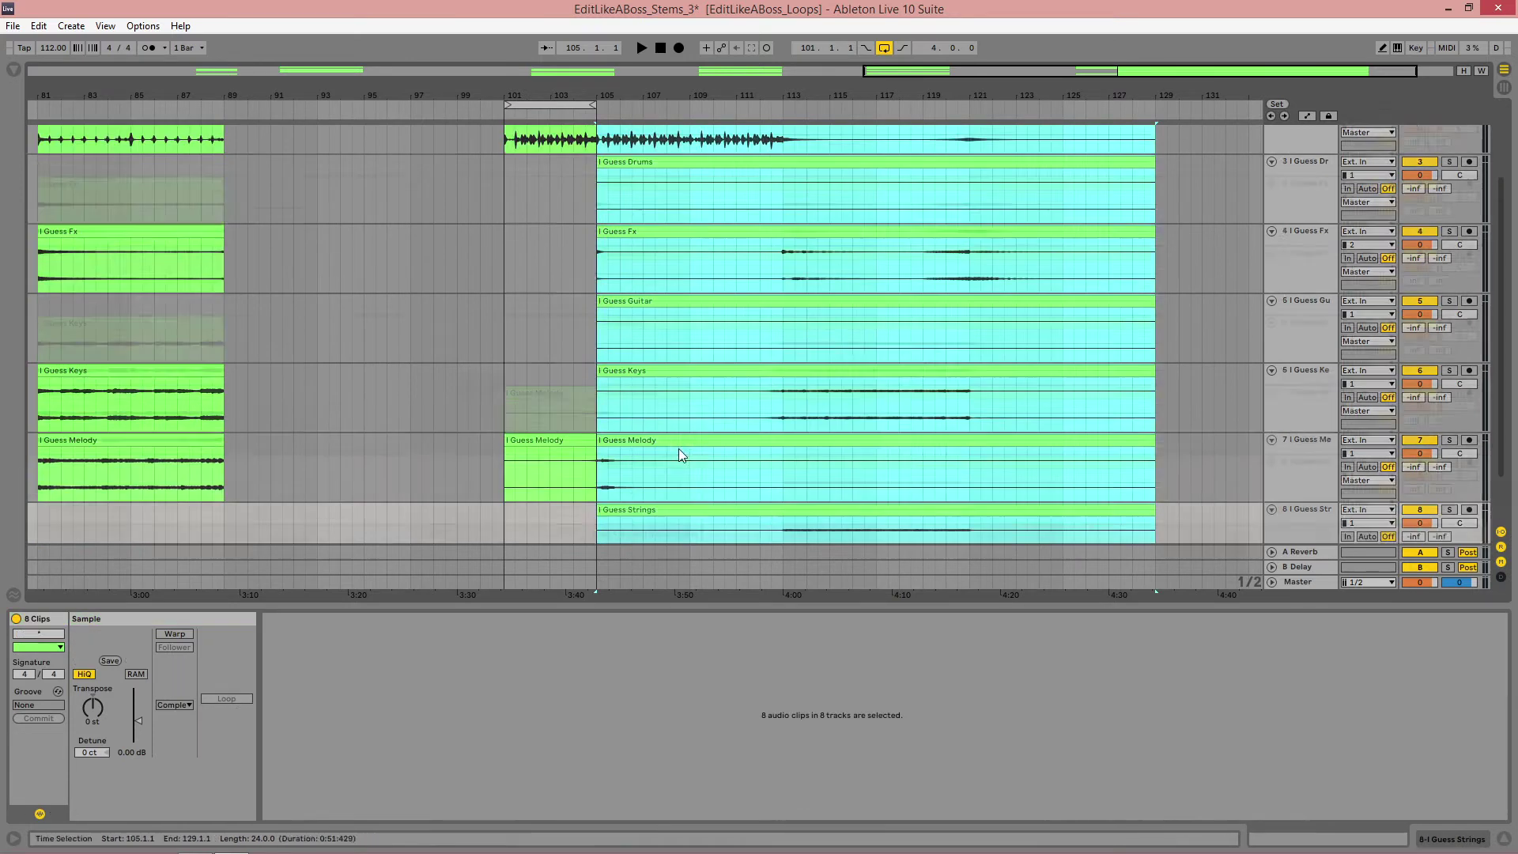
key("Delete")
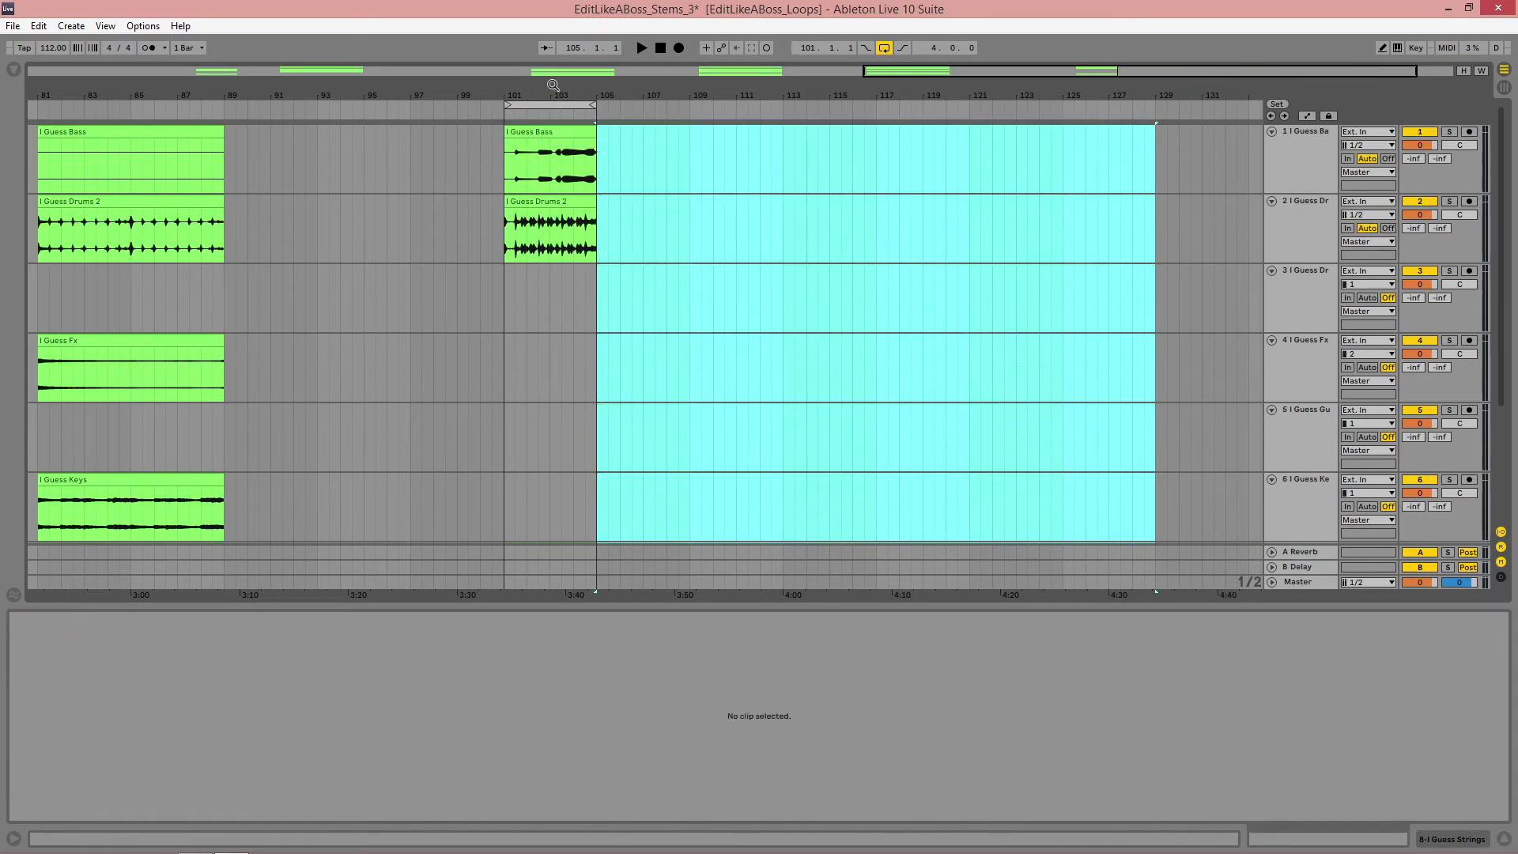
key("minus")
key("minus")
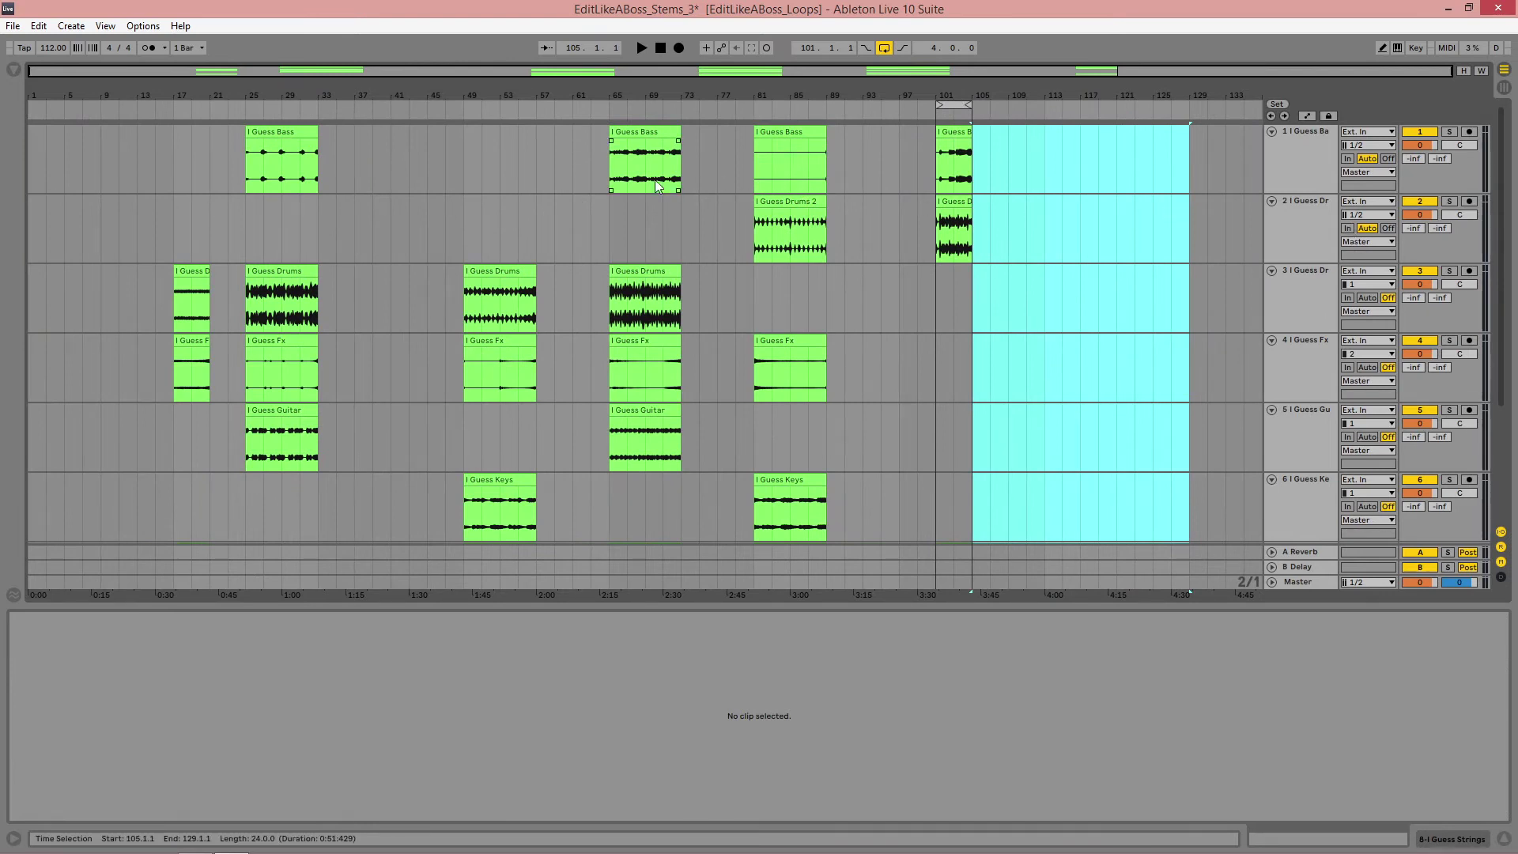
Step: Select all 26 clips in the arrangement and apply Crop Clip(s) to them
left_click(853, 186)
left_click(791, 132)
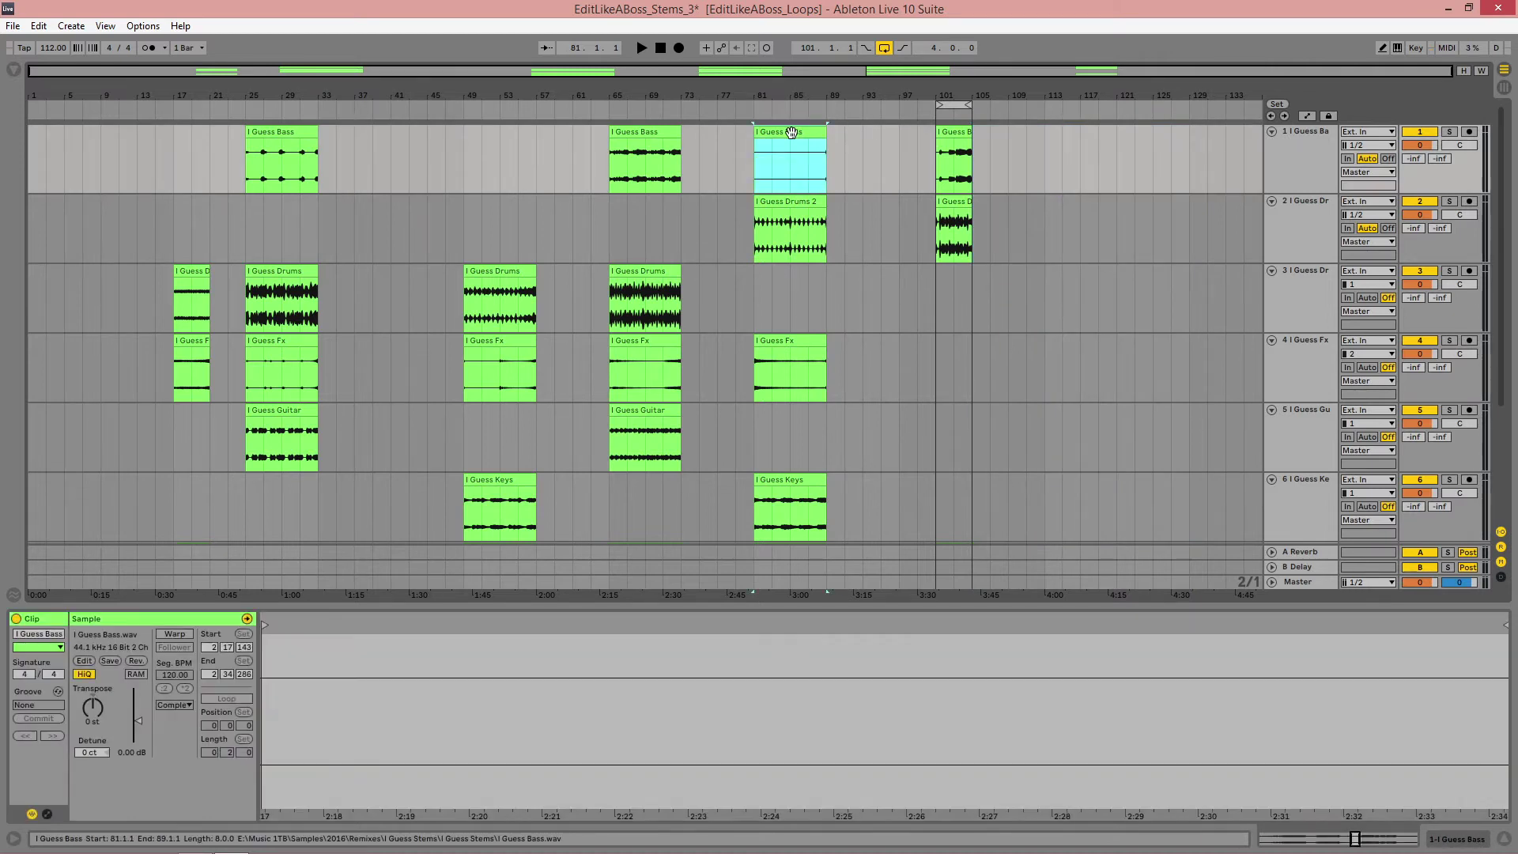
key("ctrl+a")
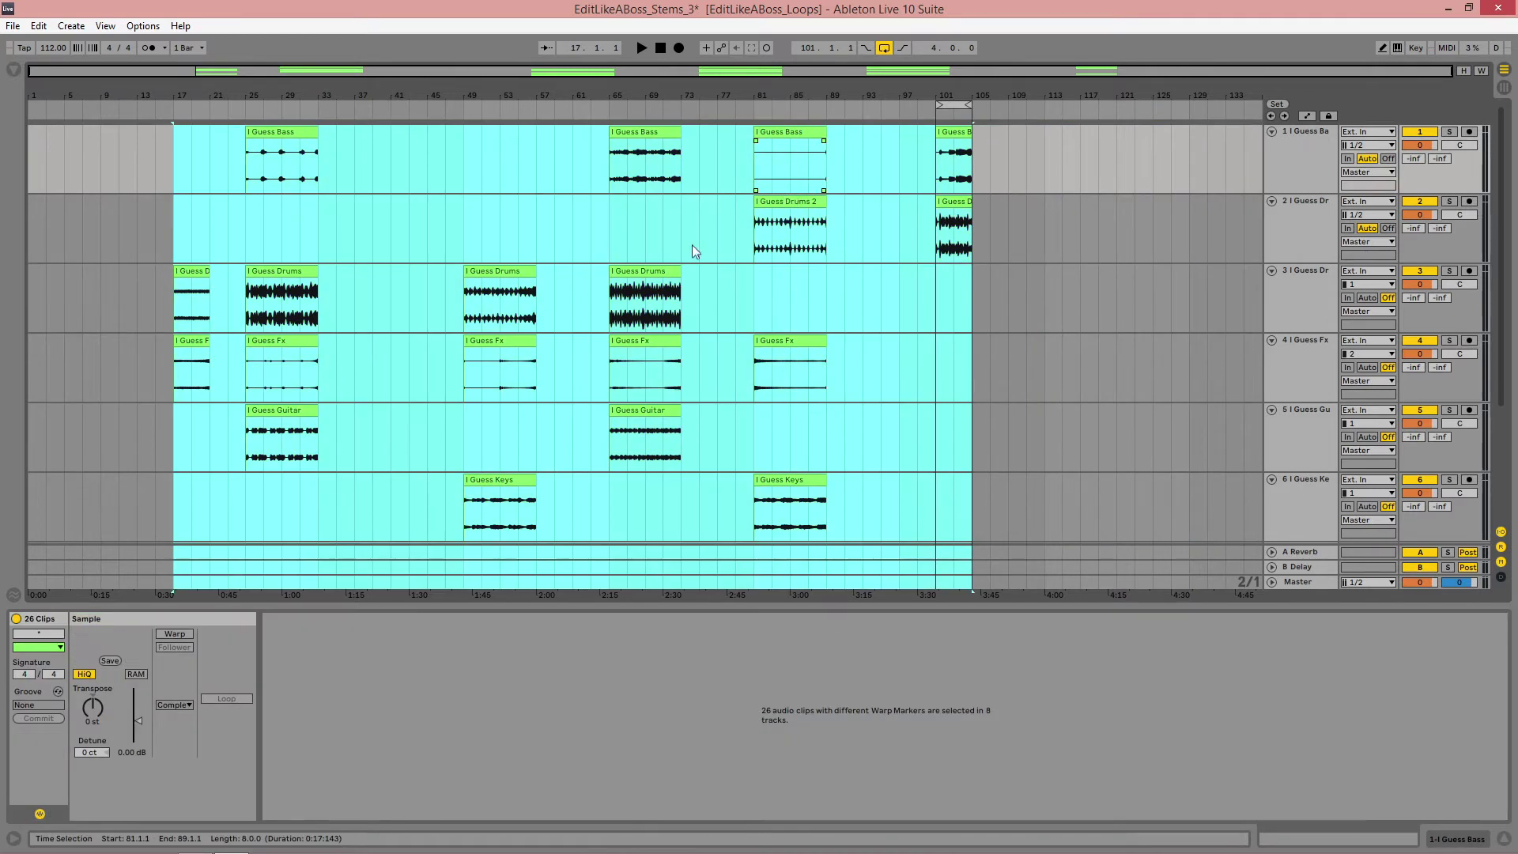
right_click(647, 273)
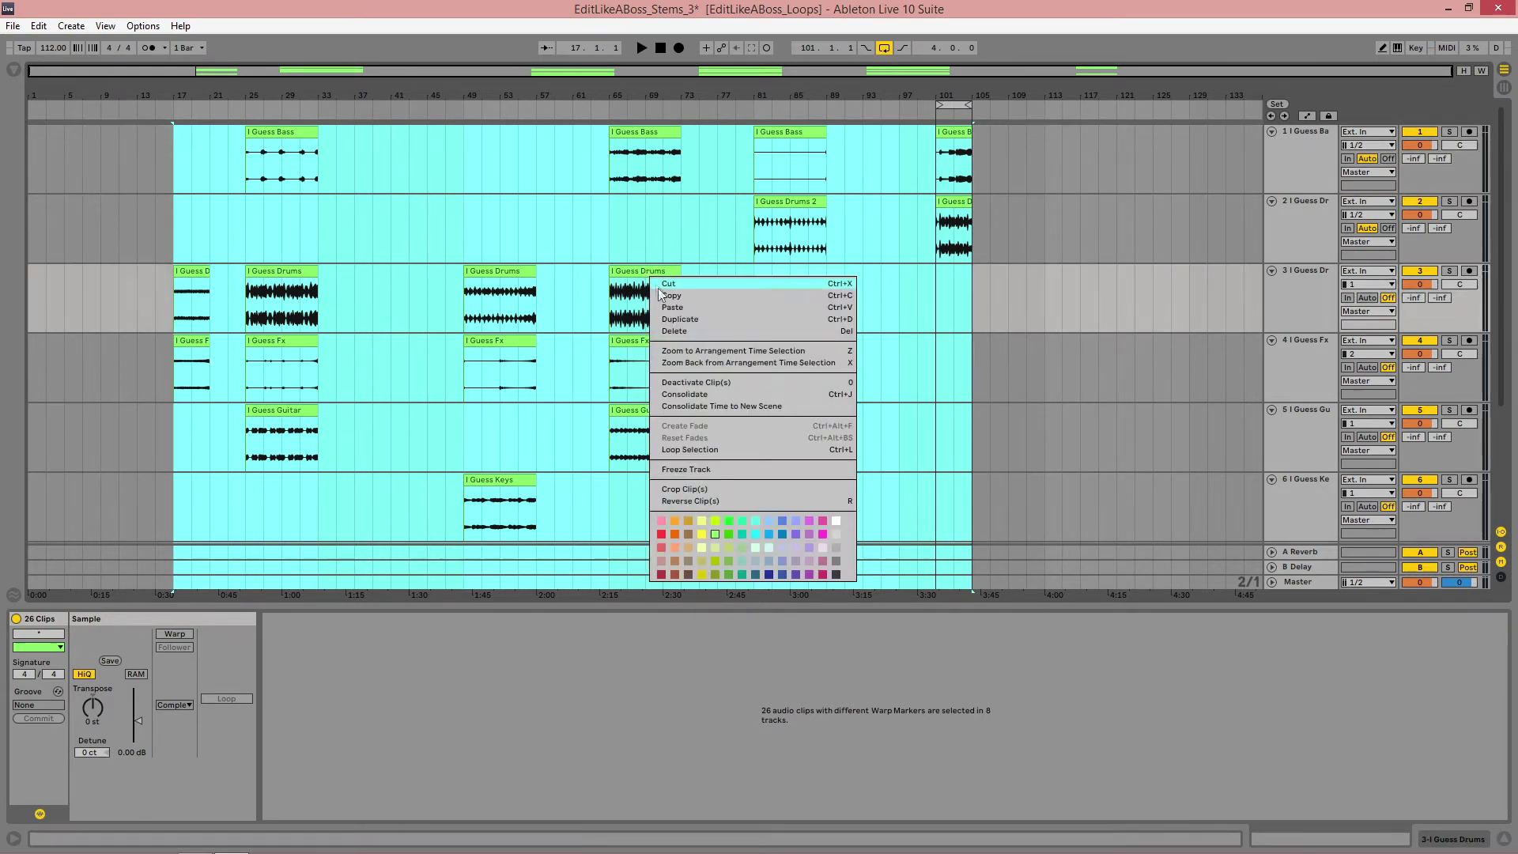
left_click(704, 491)
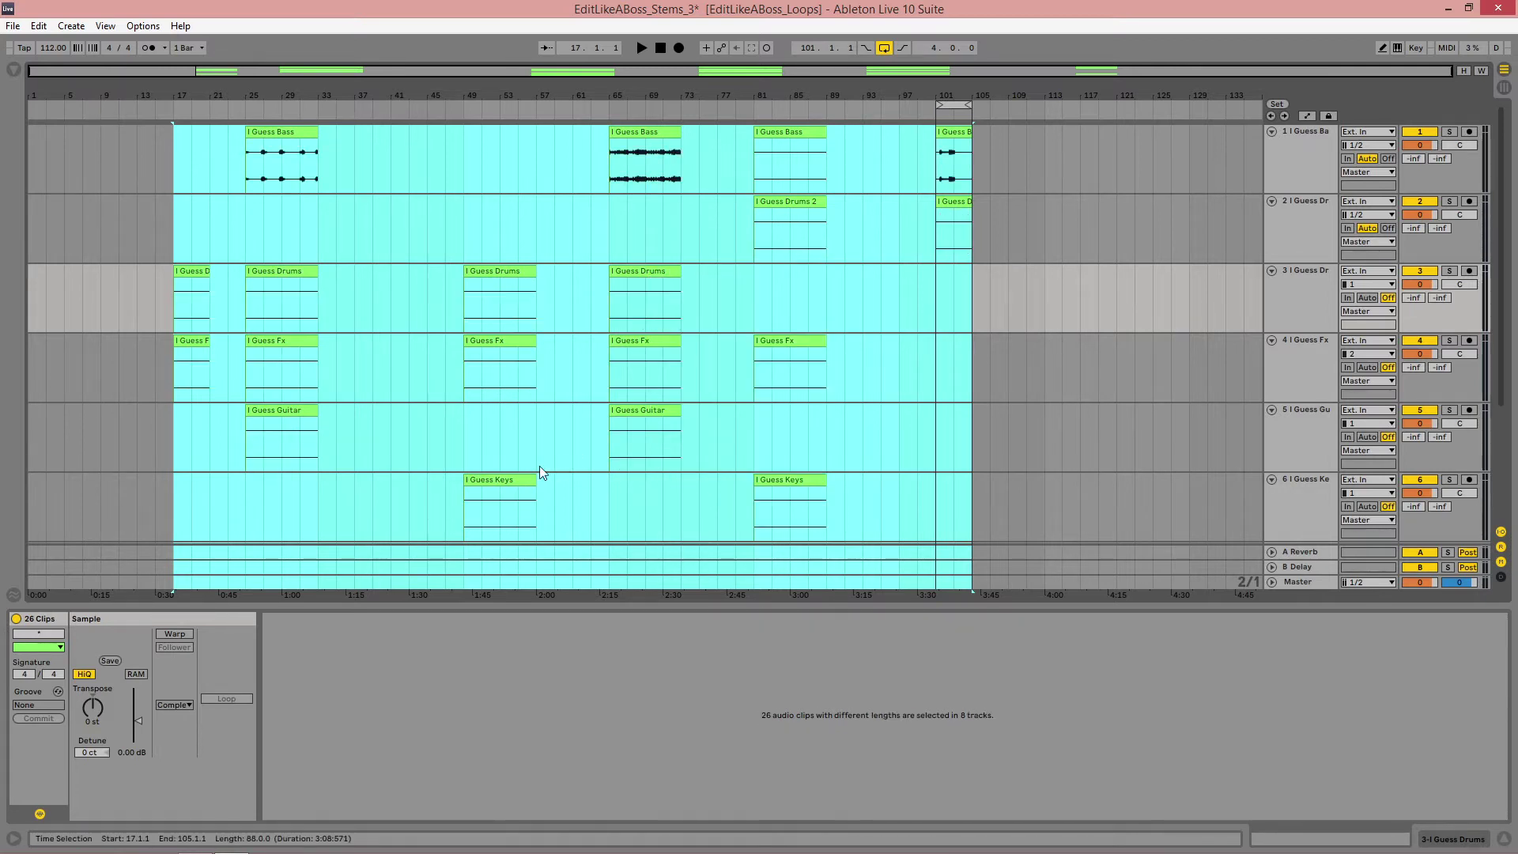
left_click(519, 477)
Step: Show the cropped Keys file in Explorer and sort the Crop folder by a new Date modified column
right_click(514, 479)
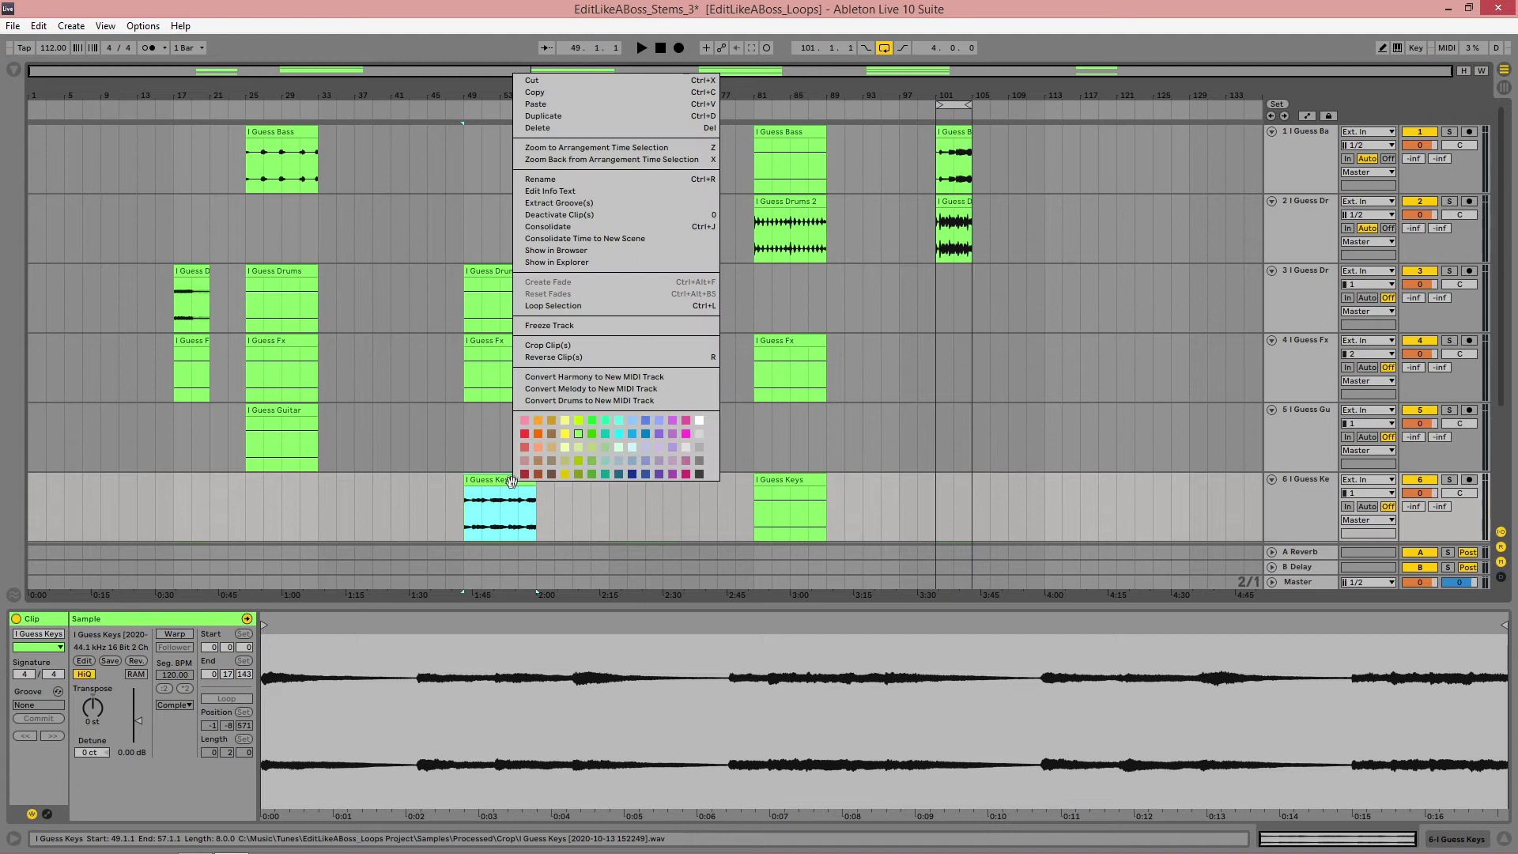
left_click(551, 263)
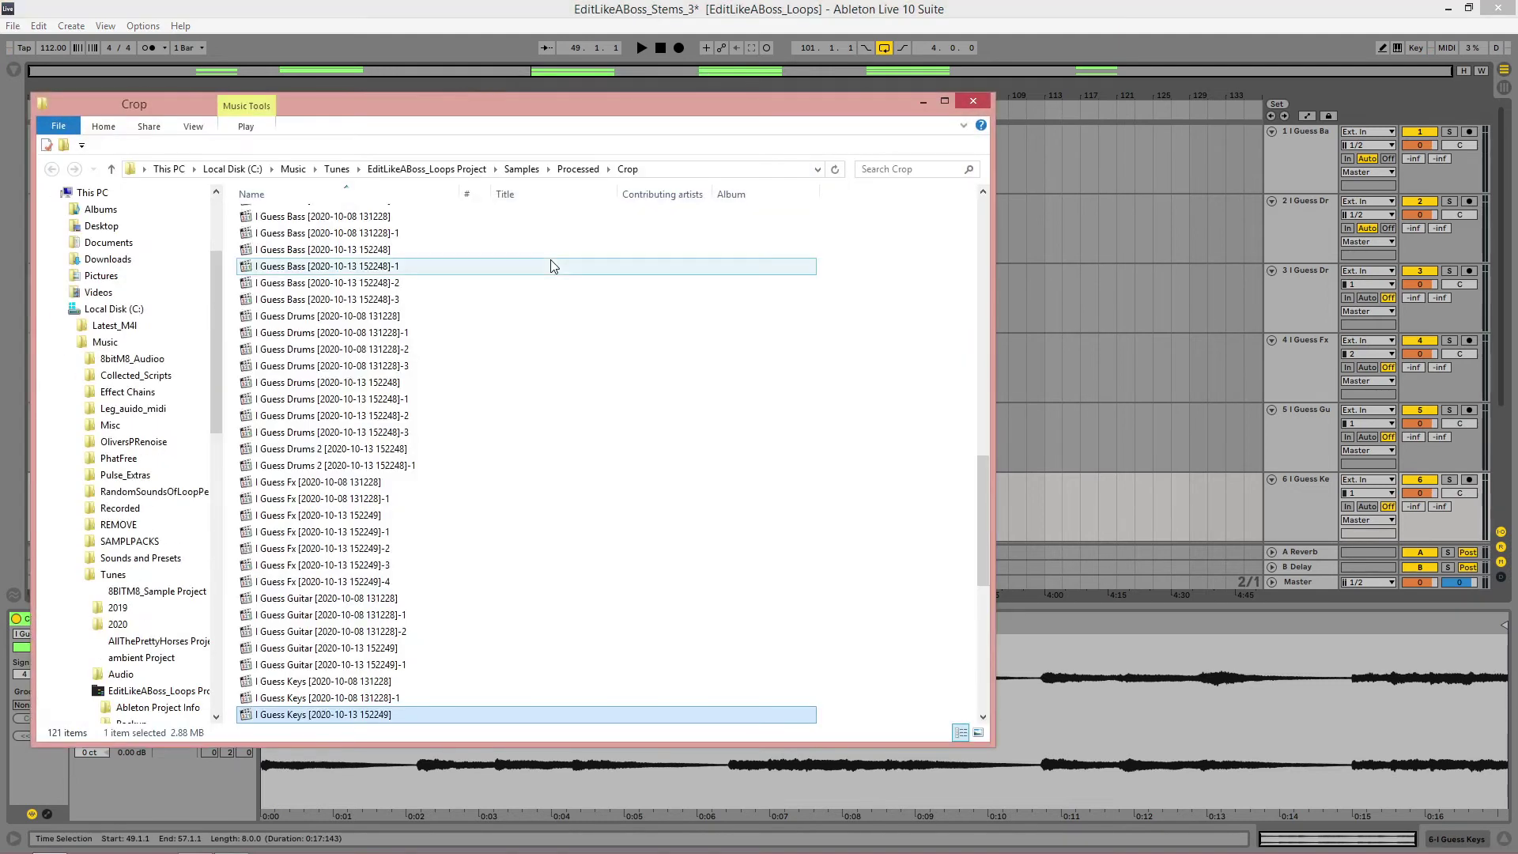
scroll(522, 310, "up", 3)
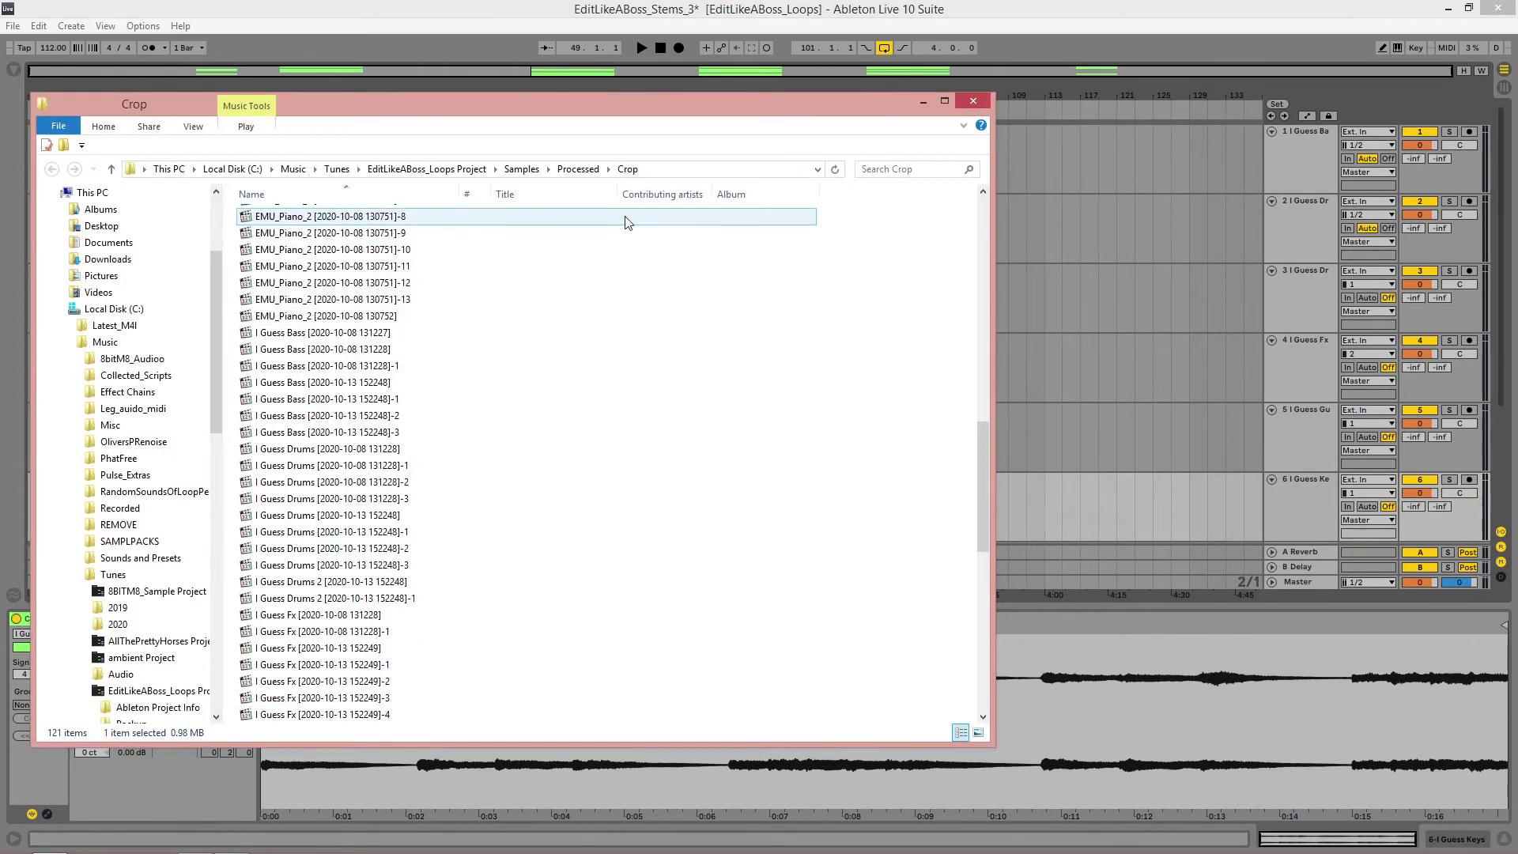
right_click(771, 197)
left_click(831, 393)
left_click(858, 194)
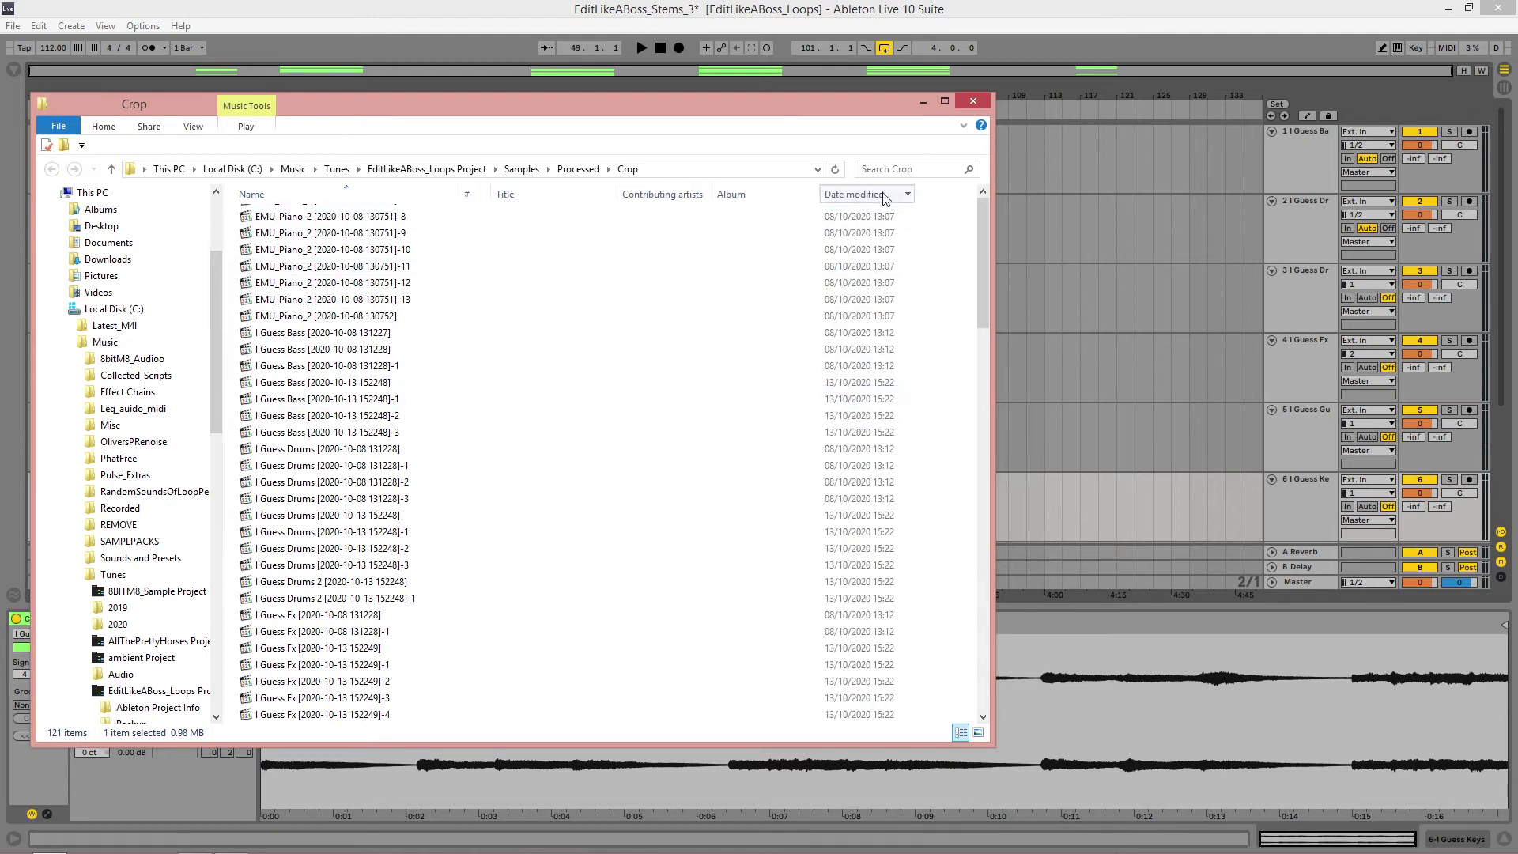
Step: Select the 46 newest cropped loop files, then go back to Ableton Live
scroll(702, 301, "up", 10)
left_click_drag(475, 218, 410, 434)
scroll(372, 475, "down", 8)
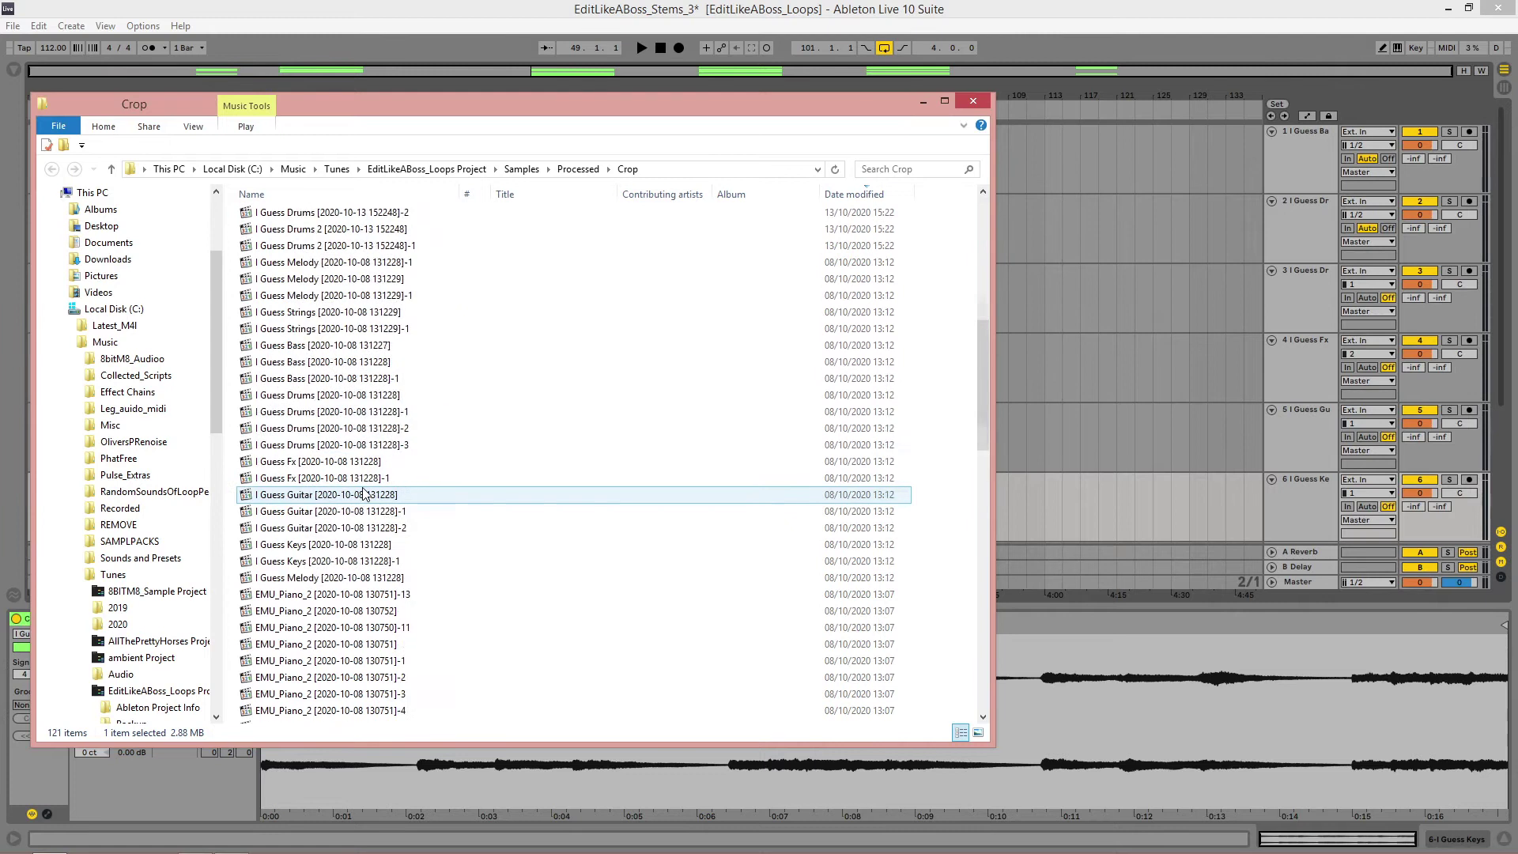
left_click(332, 579, "shift")
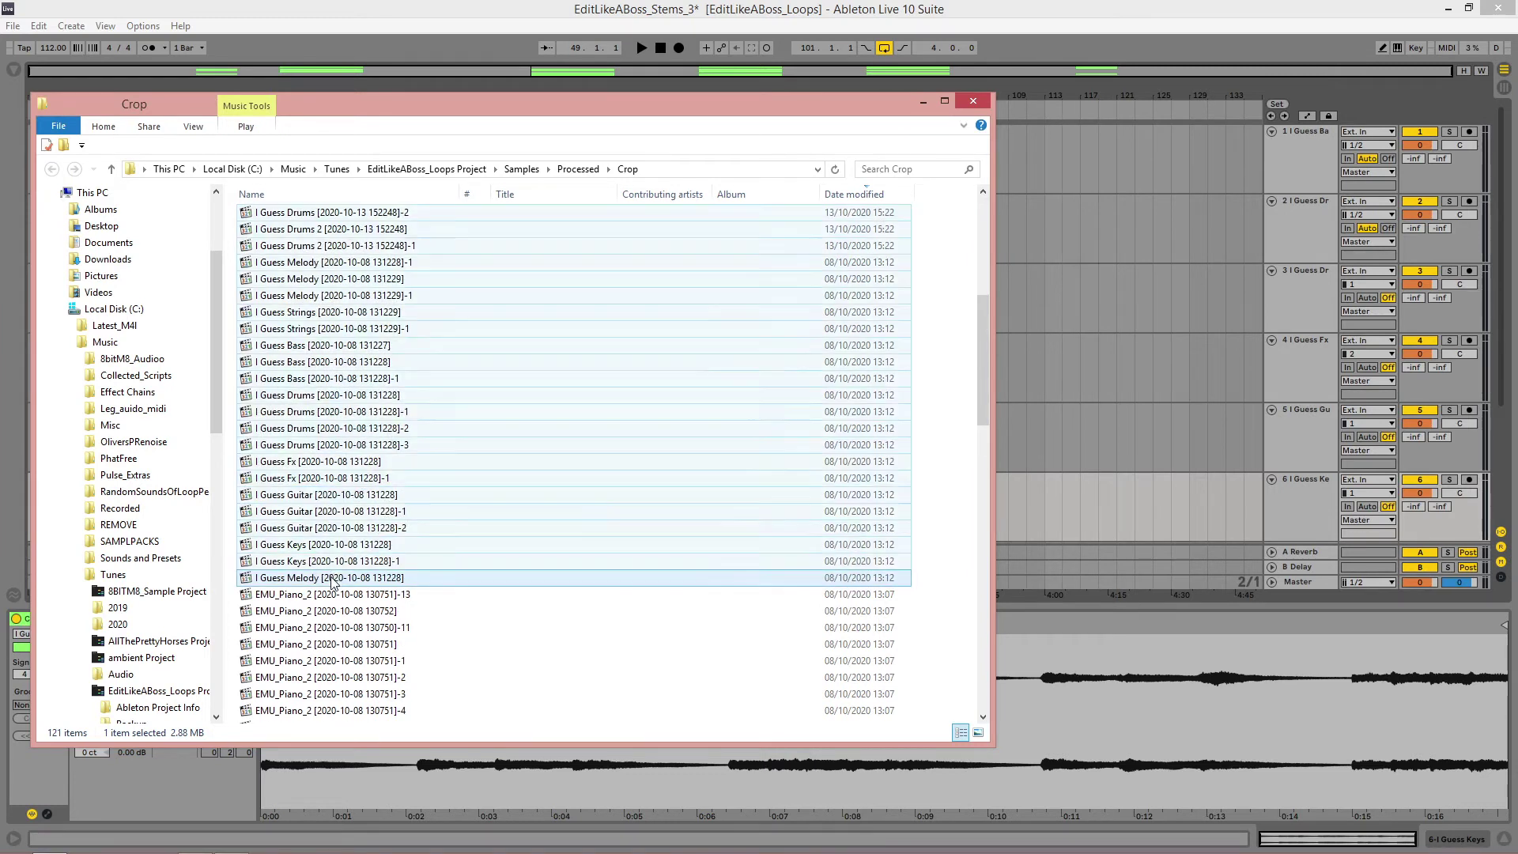
scroll(443, 467, "up", 8)
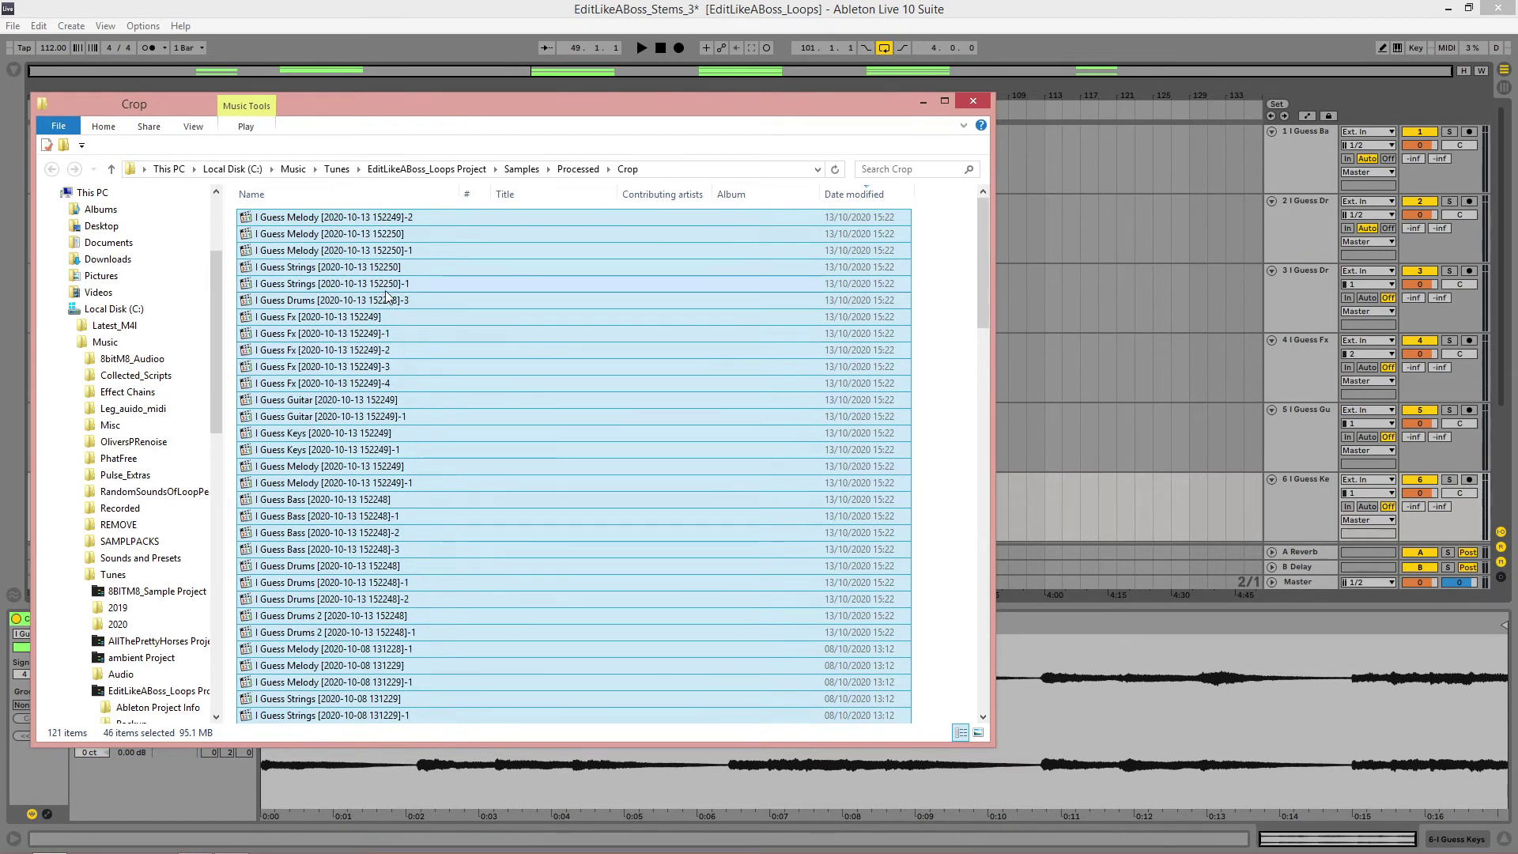
left_click(1507, 90)
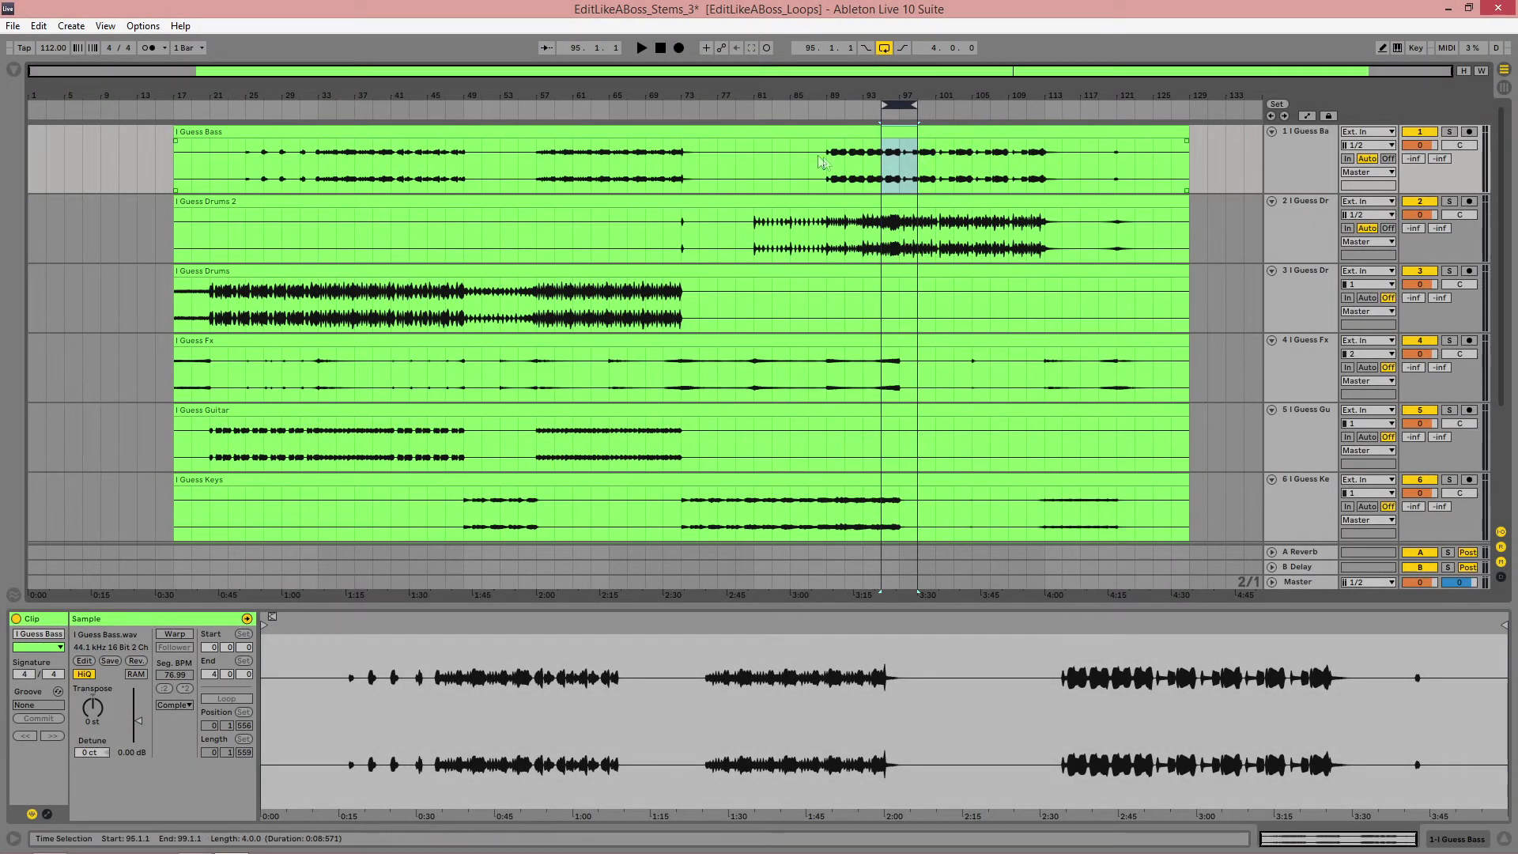
Step: Inspect the full I Guess Bass, Drums 2, Drums, Fx, Guitar and Keys clips
left_click(781, 132)
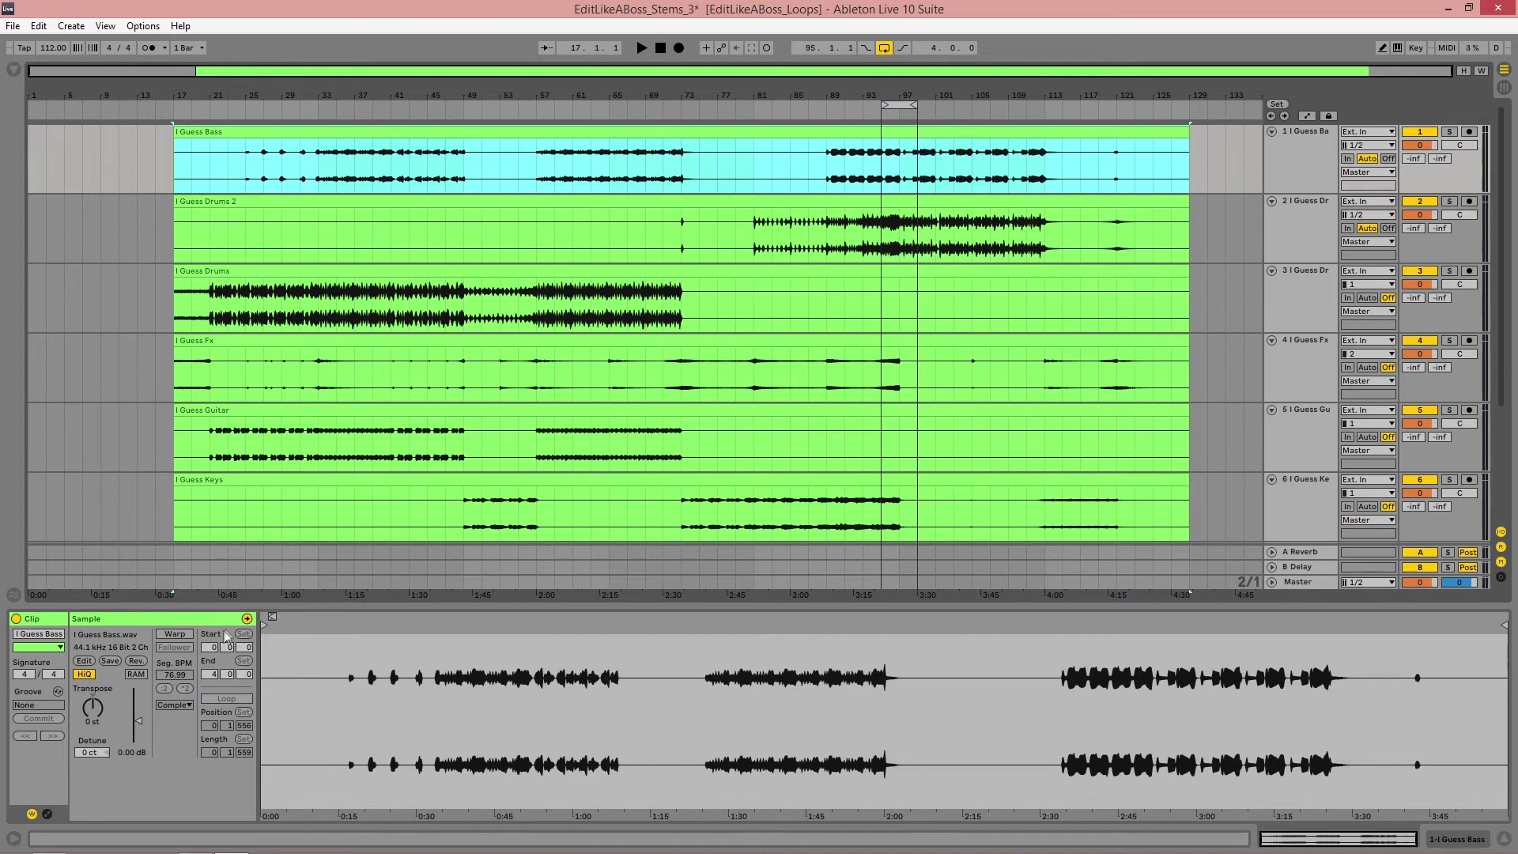
left_click(245, 202)
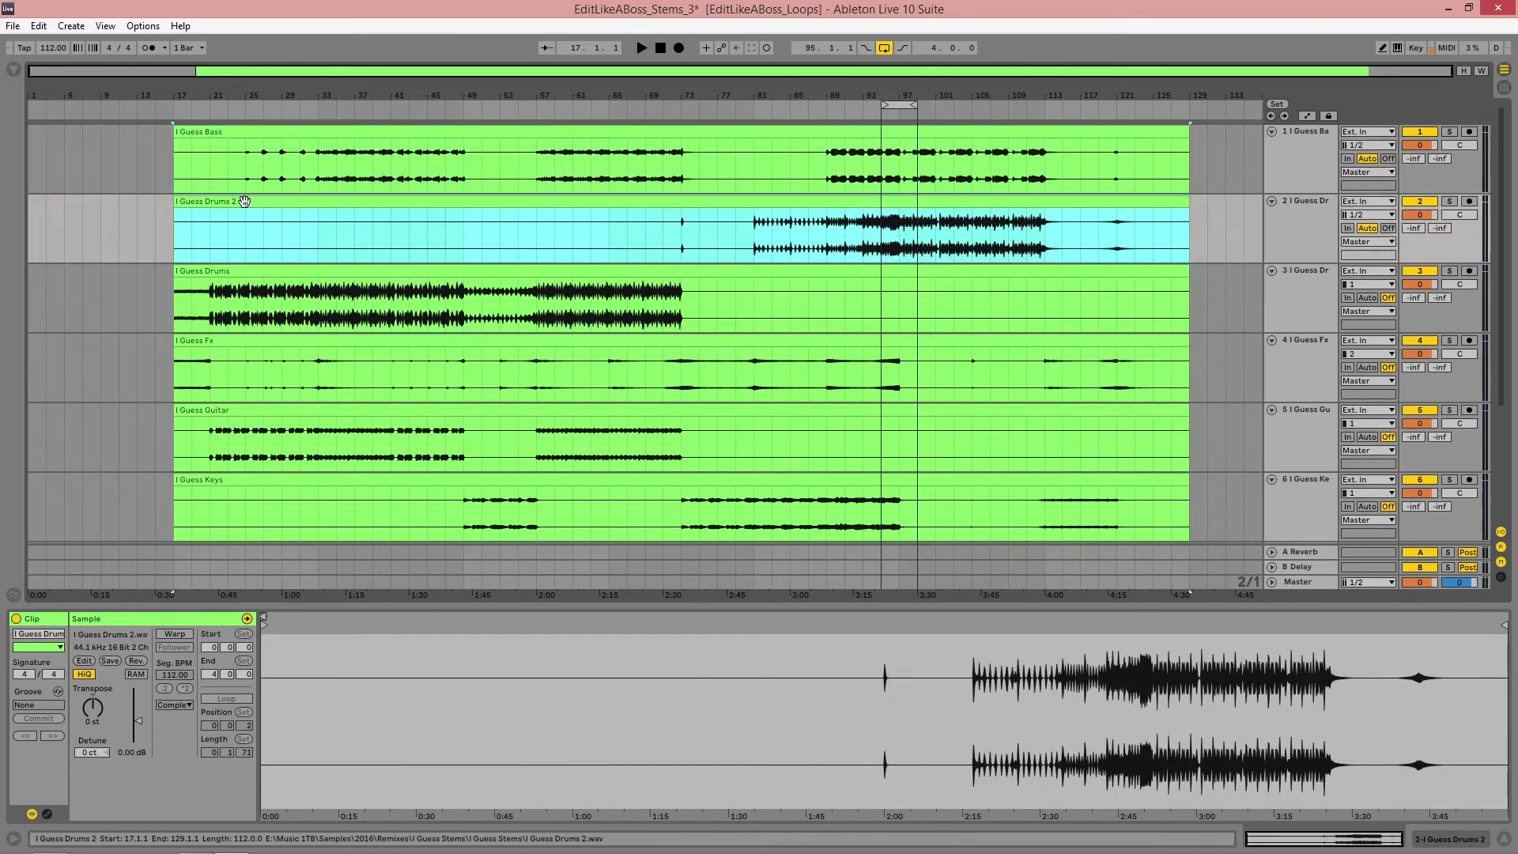
left_click(234, 272)
left_click(221, 342)
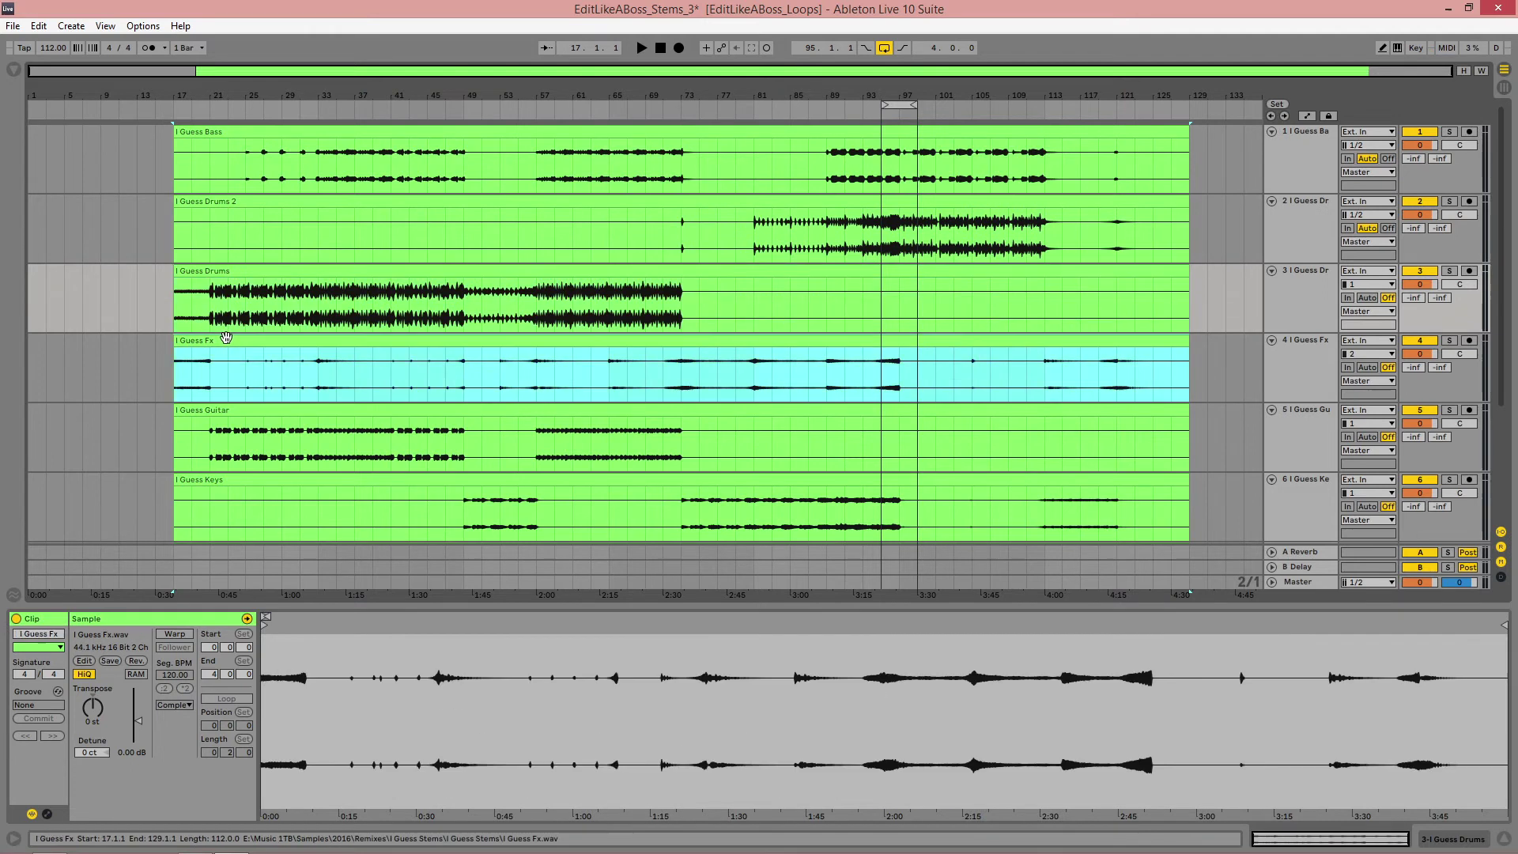
left_click(219, 406)
left_click(212, 479)
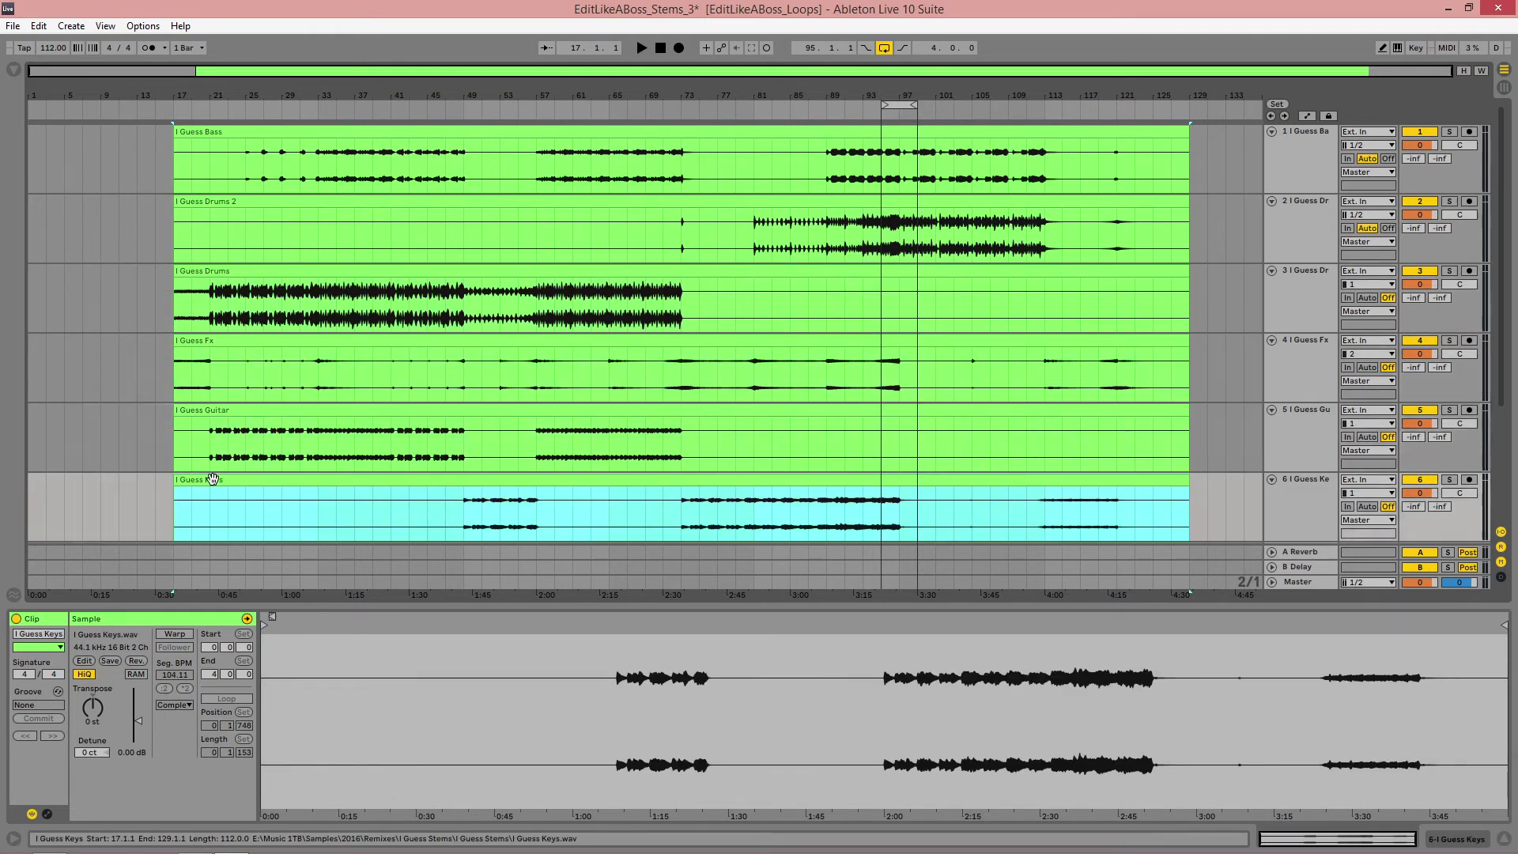
Step: Inspect the Melody and Strings clips, then stretch the loop brace to 12 bars ending at bar 105
scroll(212, 479, "down", 1)
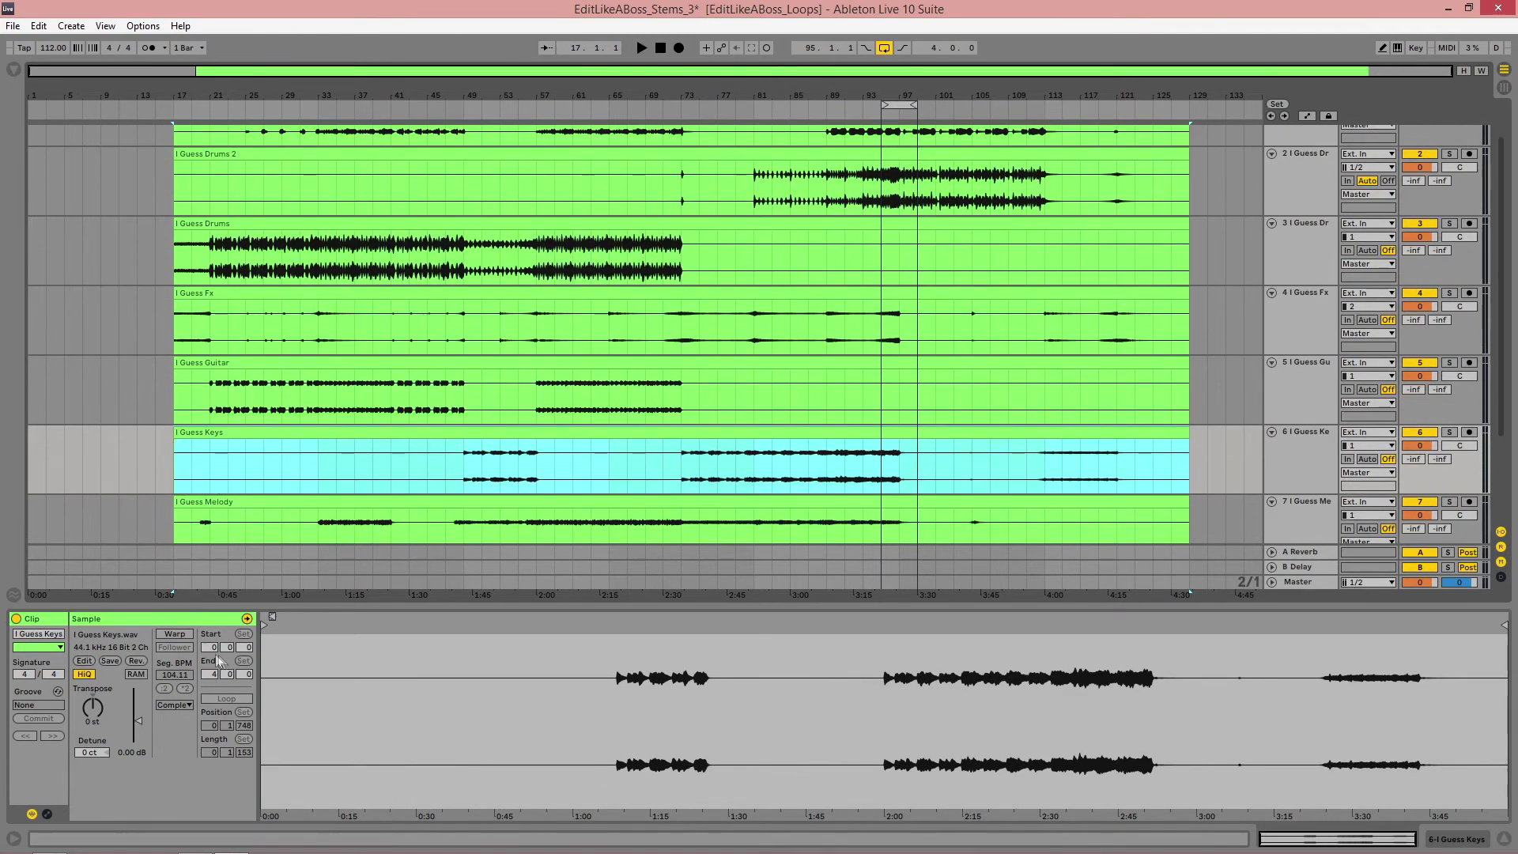
left_click(220, 509)
scroll(220, 506, "down", 1)
left_click(218, 477)
scroll(224, 467, "up", 2)
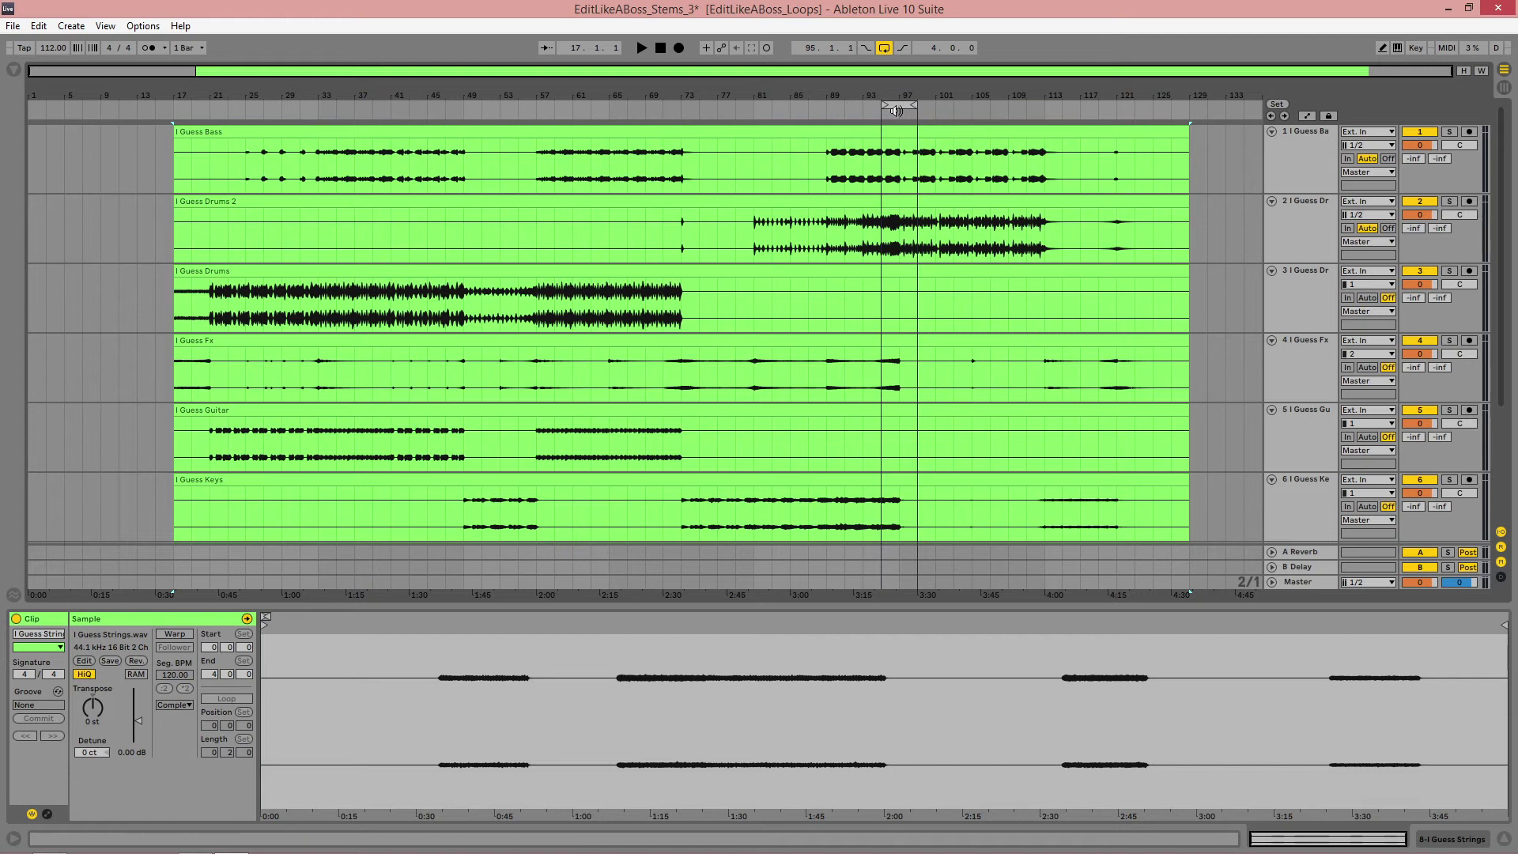
left_click_drag(908, 104, 990, 105)
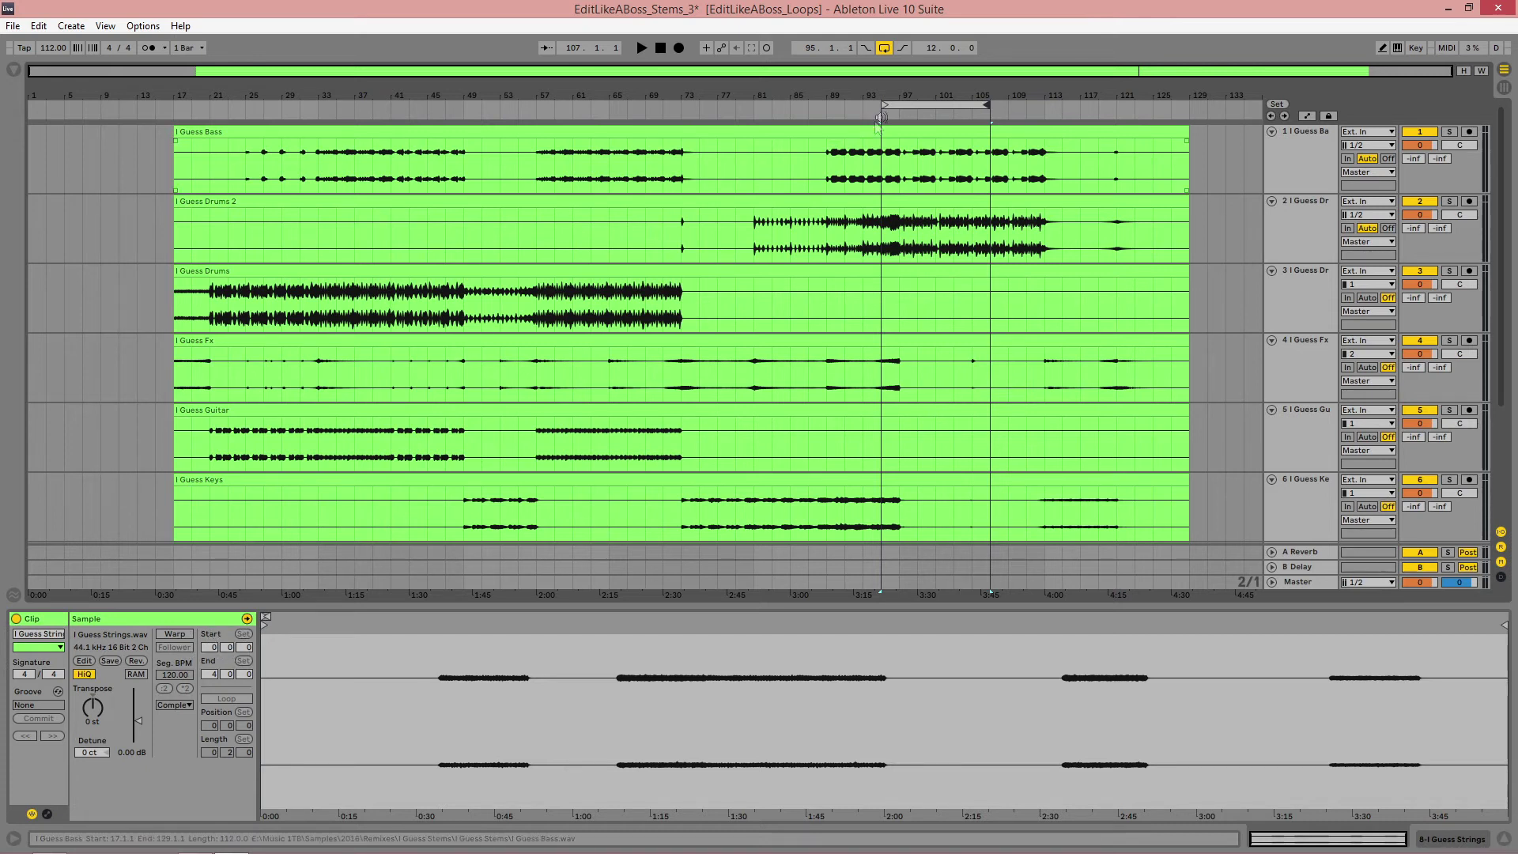
Step: Set a 4-bar loop at bars 17–21, select it across all tracks, and shift it forward splitting each boundary
left_click_drag(933, 104, 209, 142)
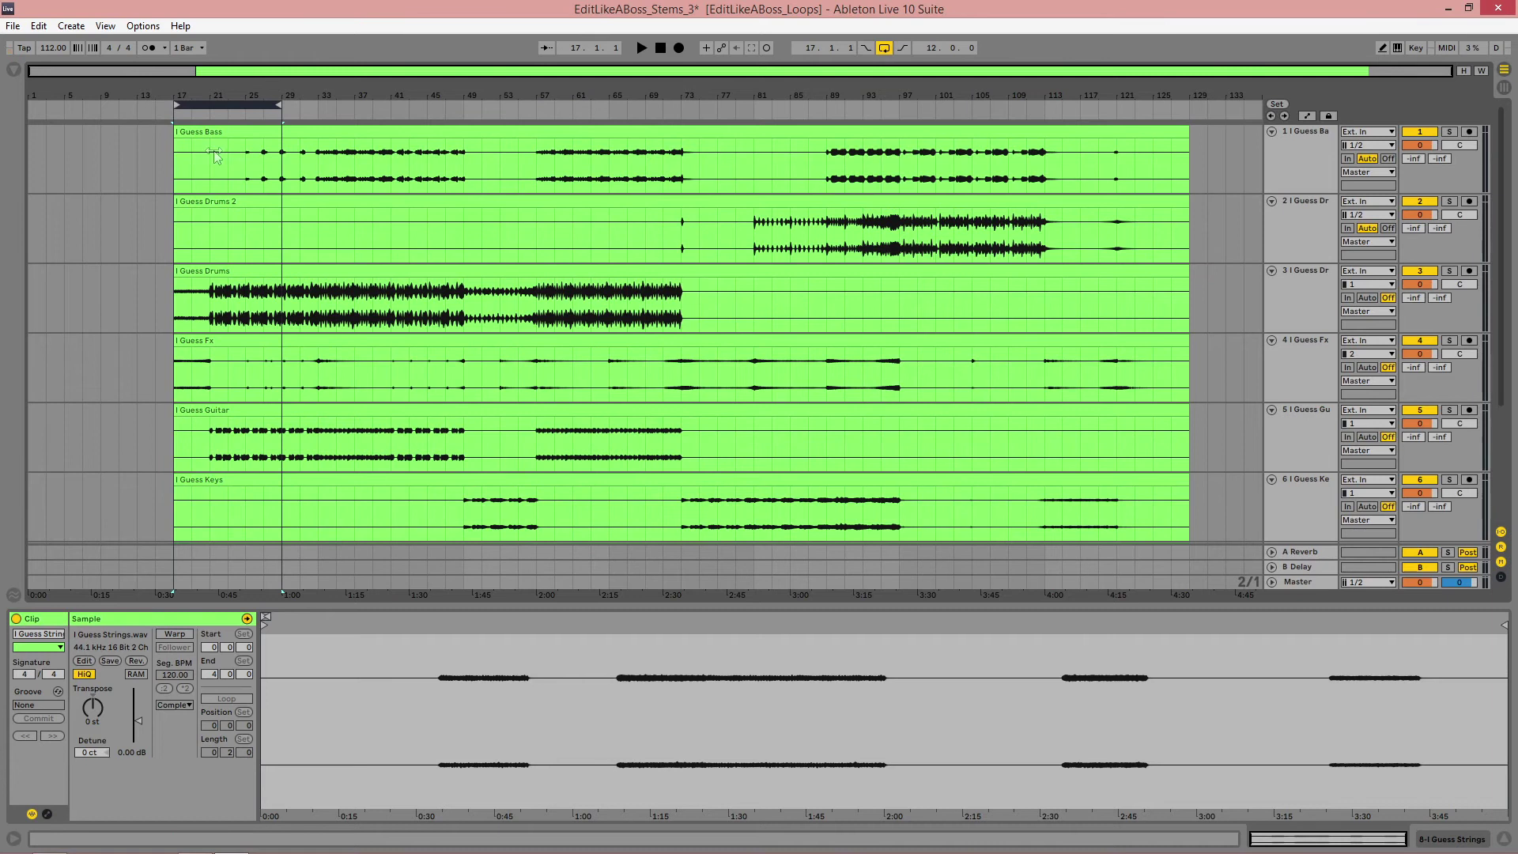
left_click_drag(277, 105, 207, 118)
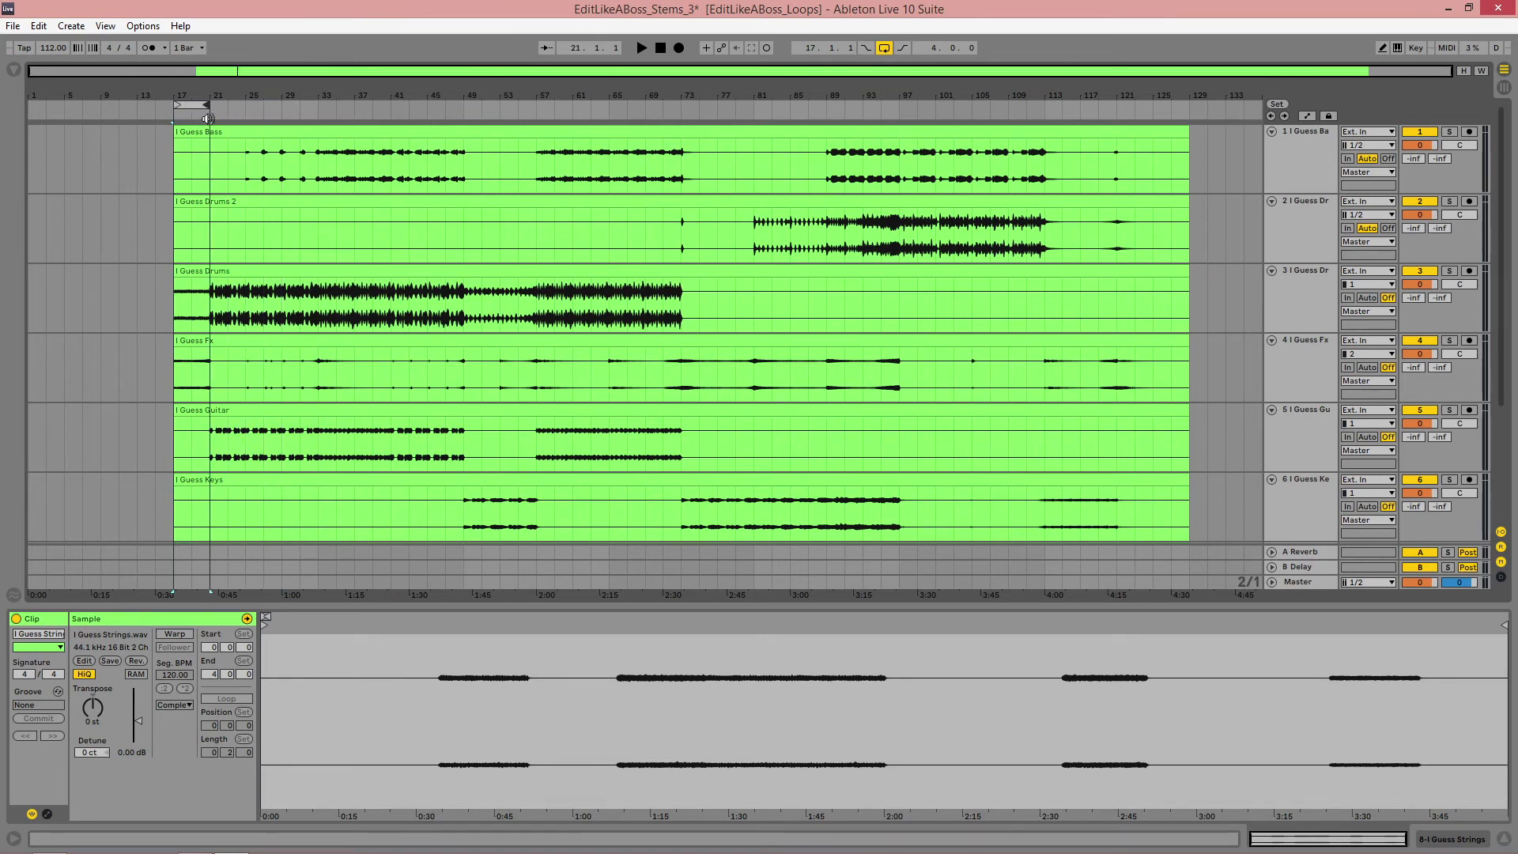
left_click(196, 106)
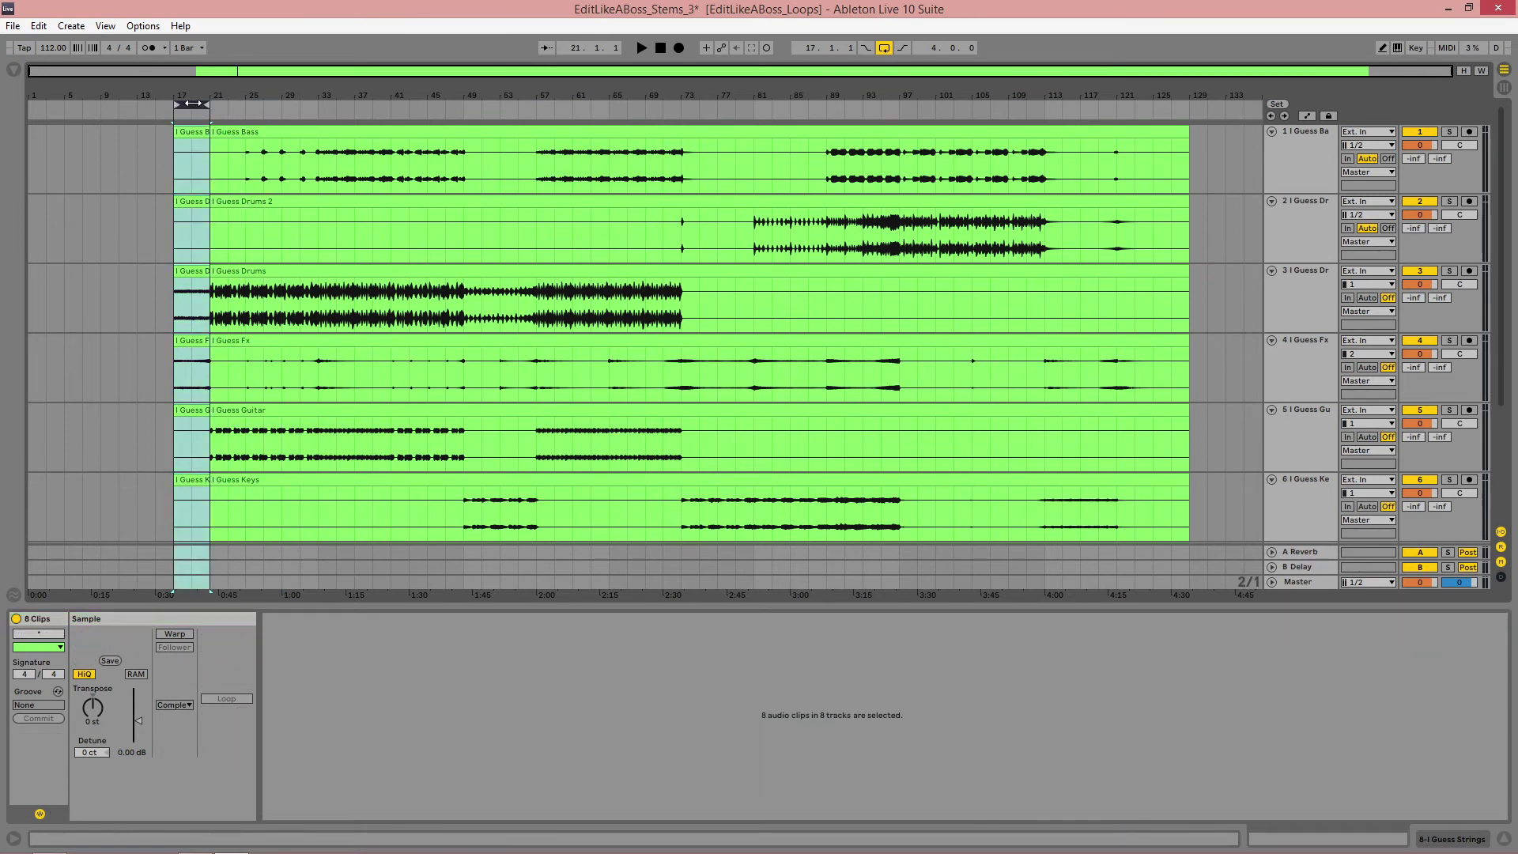
left_click_drag(220, 104, 1088, 106)
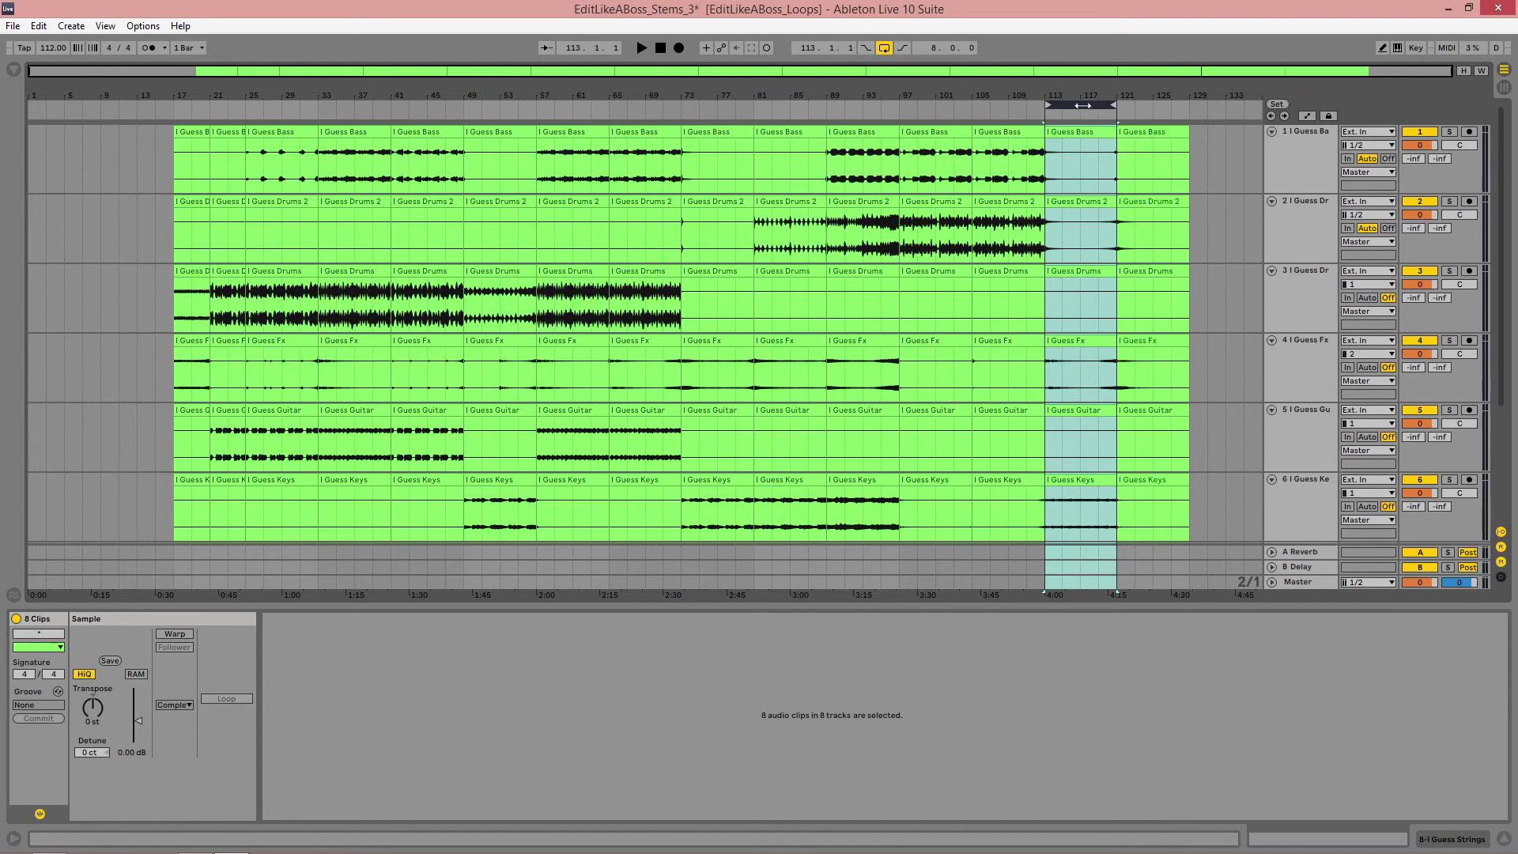
left_click_drag(1083, 106, 1155, 105)
scroll(1085, 416, "down", 3)
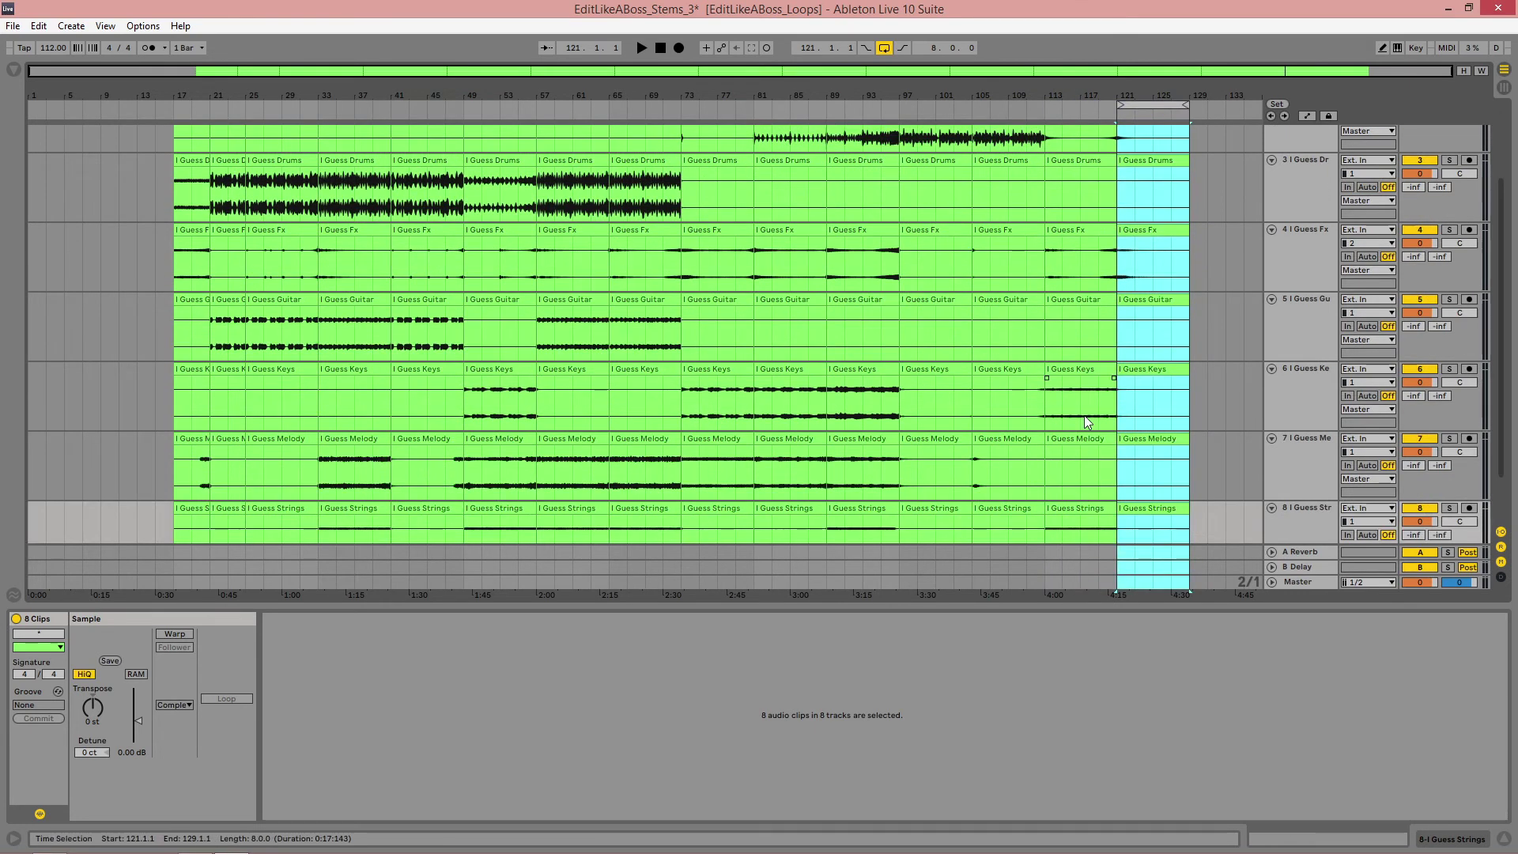
scroll(1084, 416, "down", 2)
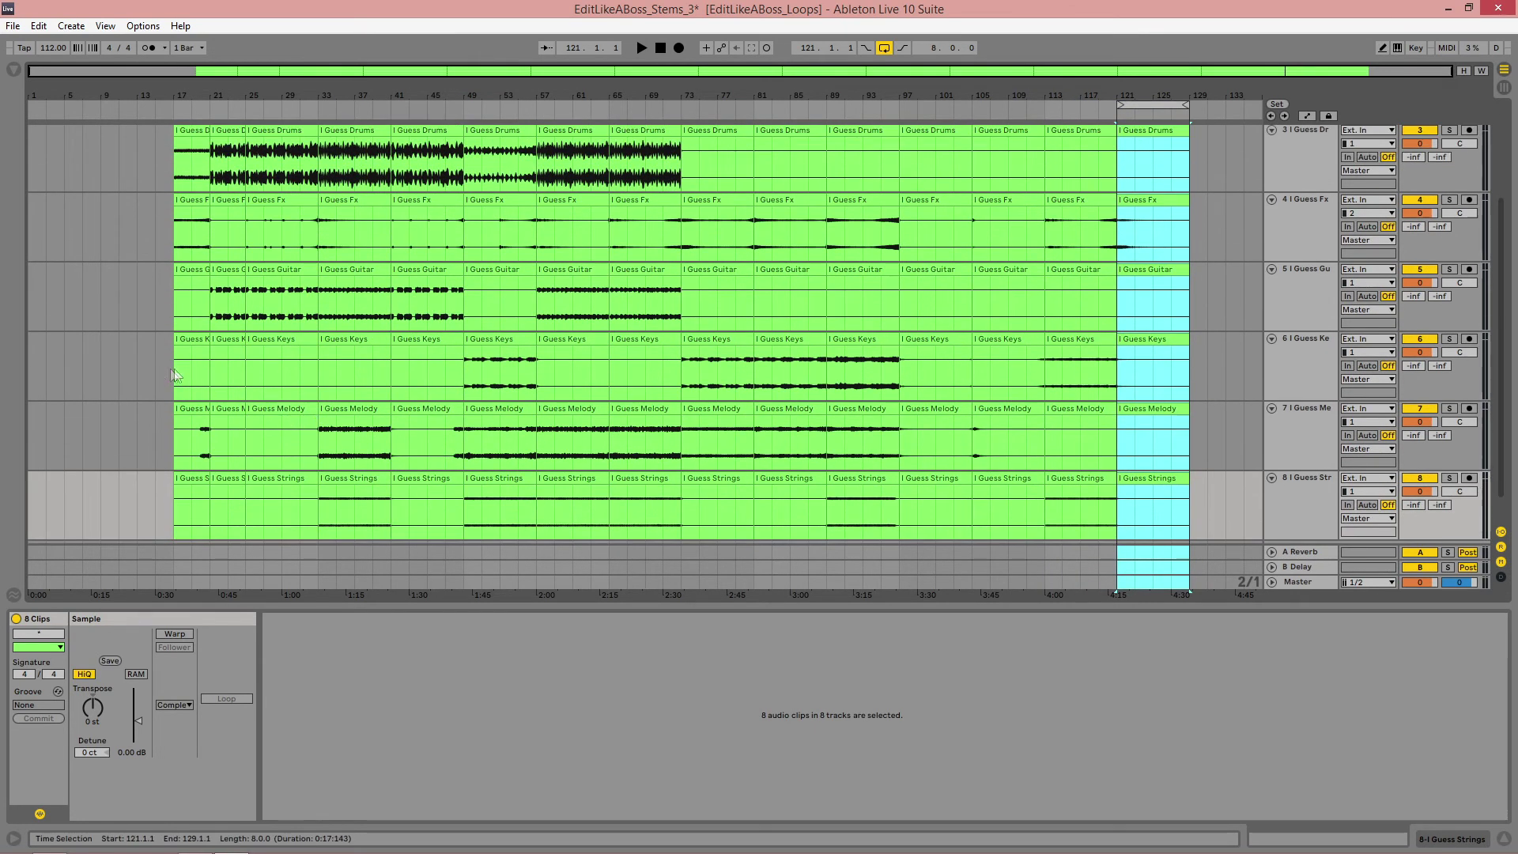
Step: Review the Keys loop clips from bar 17 through the clip at bar 49
left_click(182, 345)
left_click(199, 340)
left_click(229, 341)
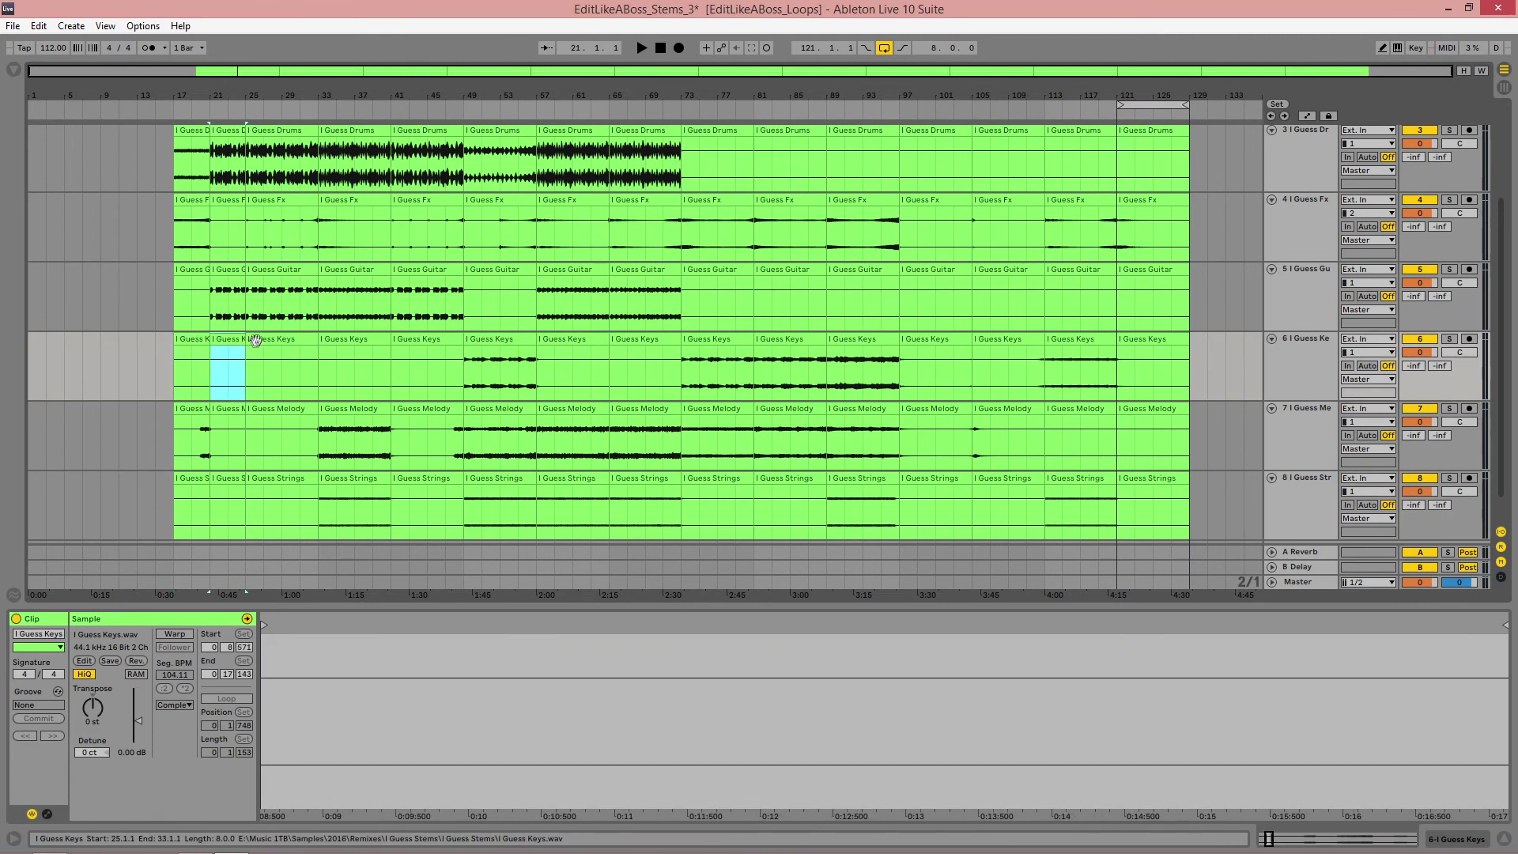
left_click(256, 340)
left_click(329, 339)
left_click(400, 339)
left_click(496, 339)
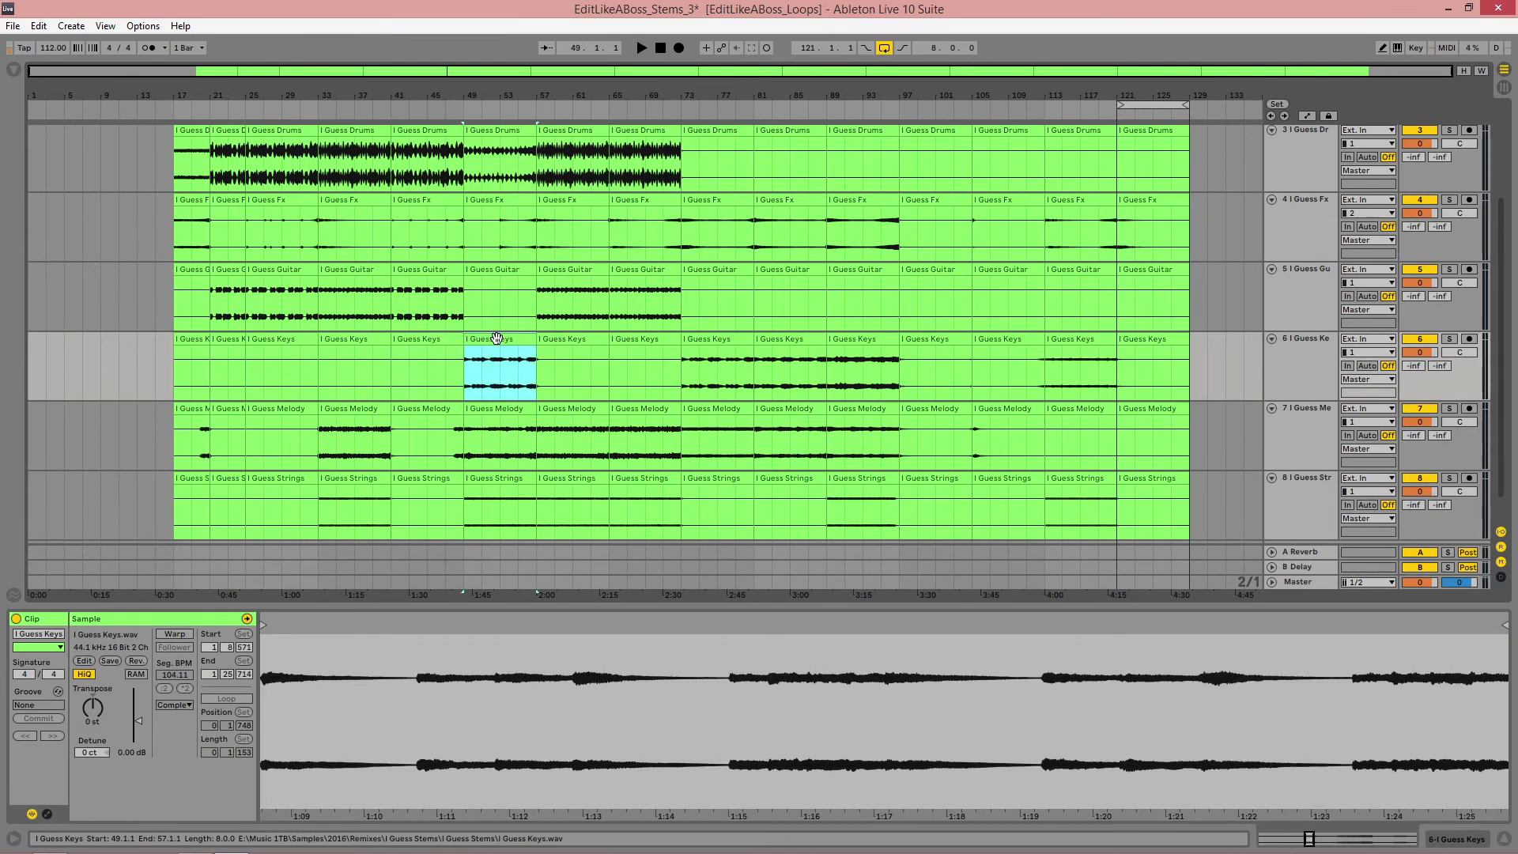
scroll(505, 368, "up", 4)
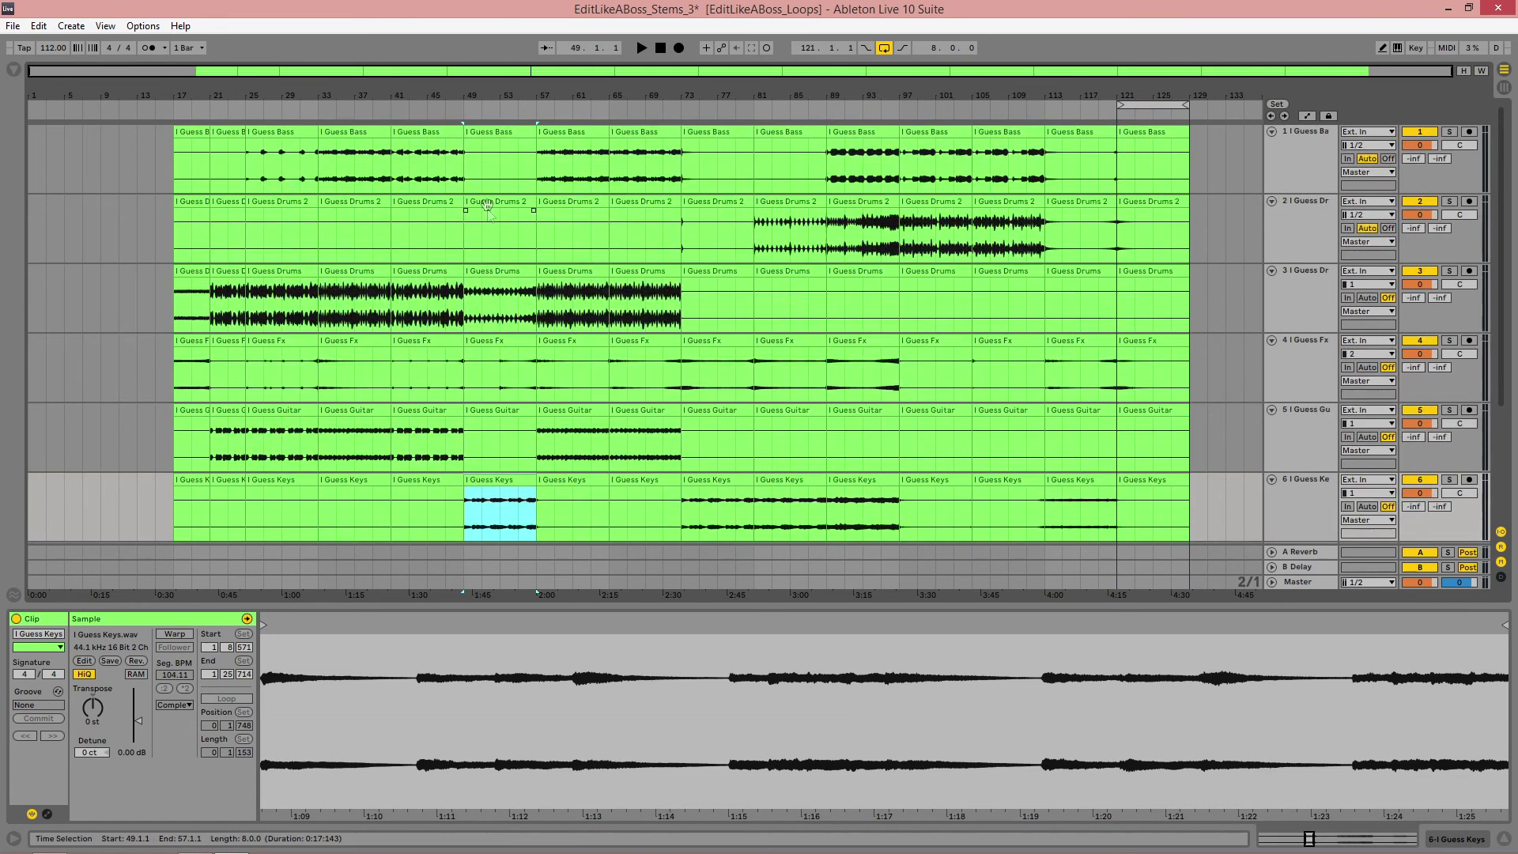
scroll(506, 416, "down", 4)
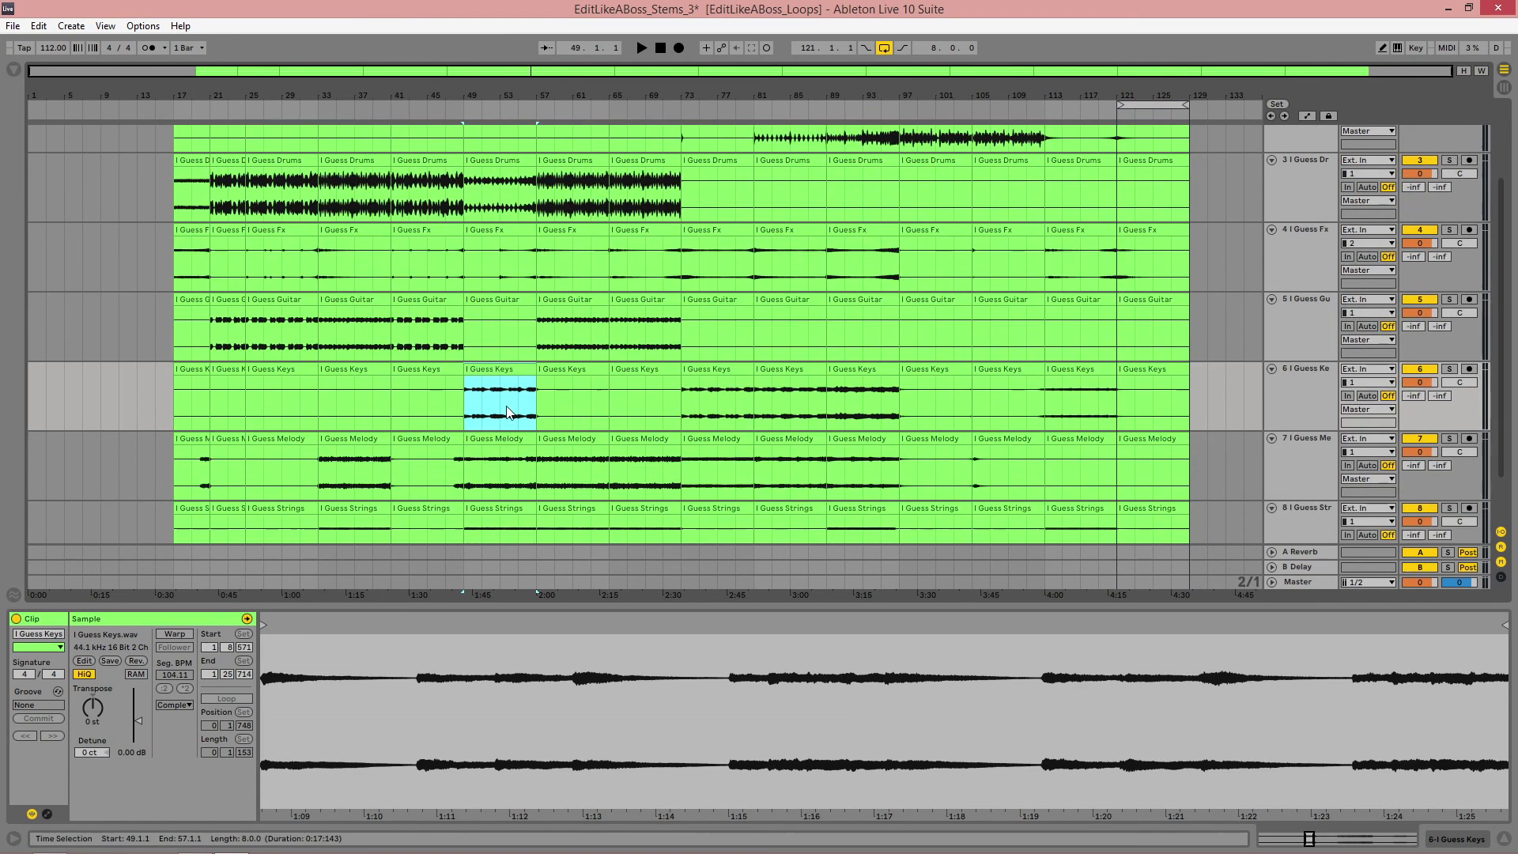
scroll(493, 422, "down", 2)
Step: Check the Melody, Keys and Drums clips at bar 49, then select all 120 loop clips
left_click(498, 443)
left_click(492, 380)
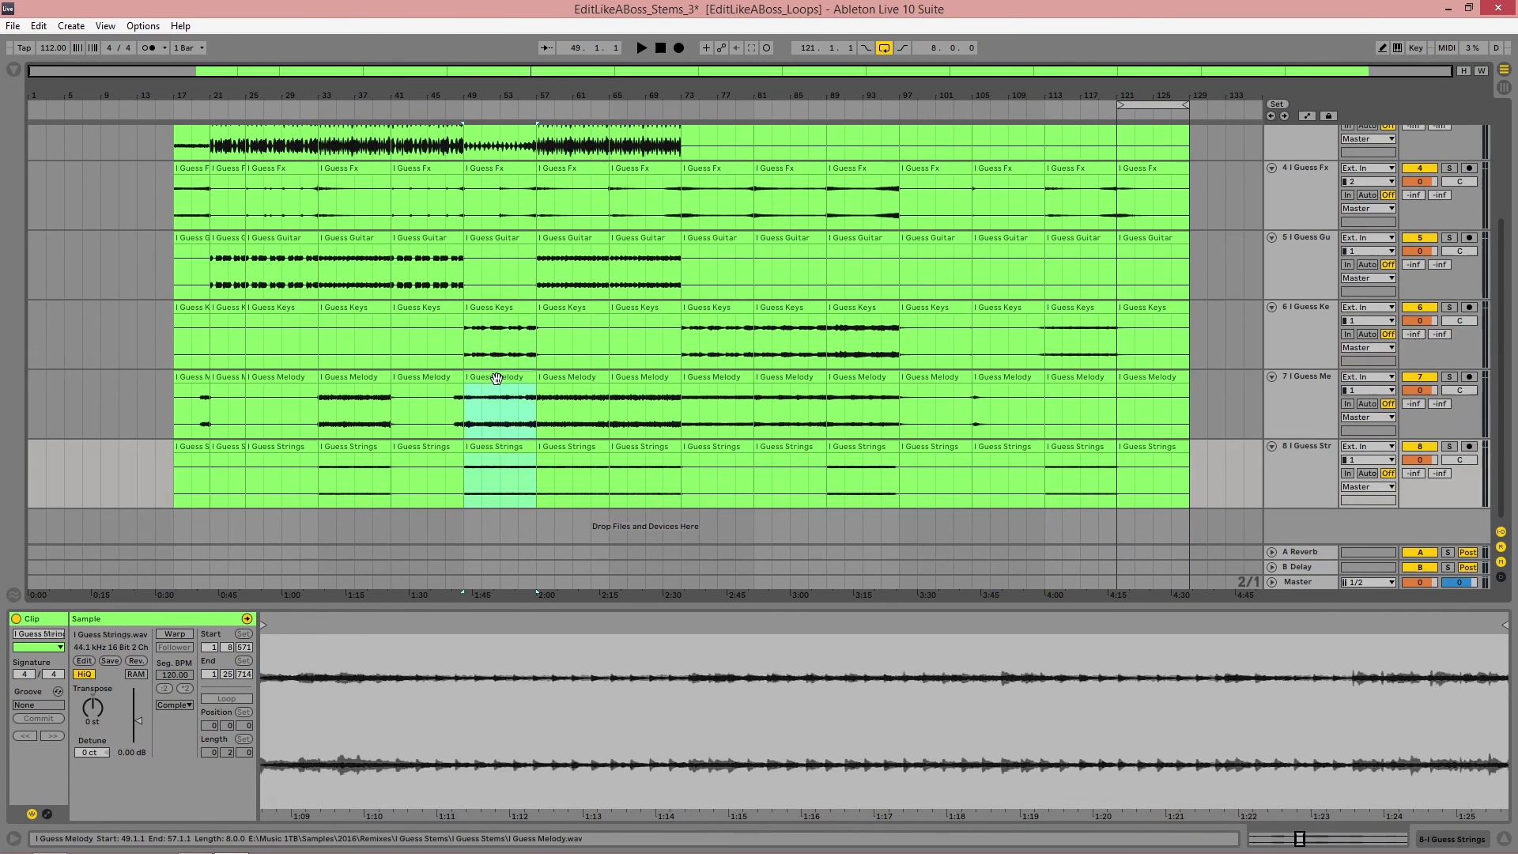
left_click(486, 307)
left_click(487, 265)
scroll(490, 277, "up", 4)
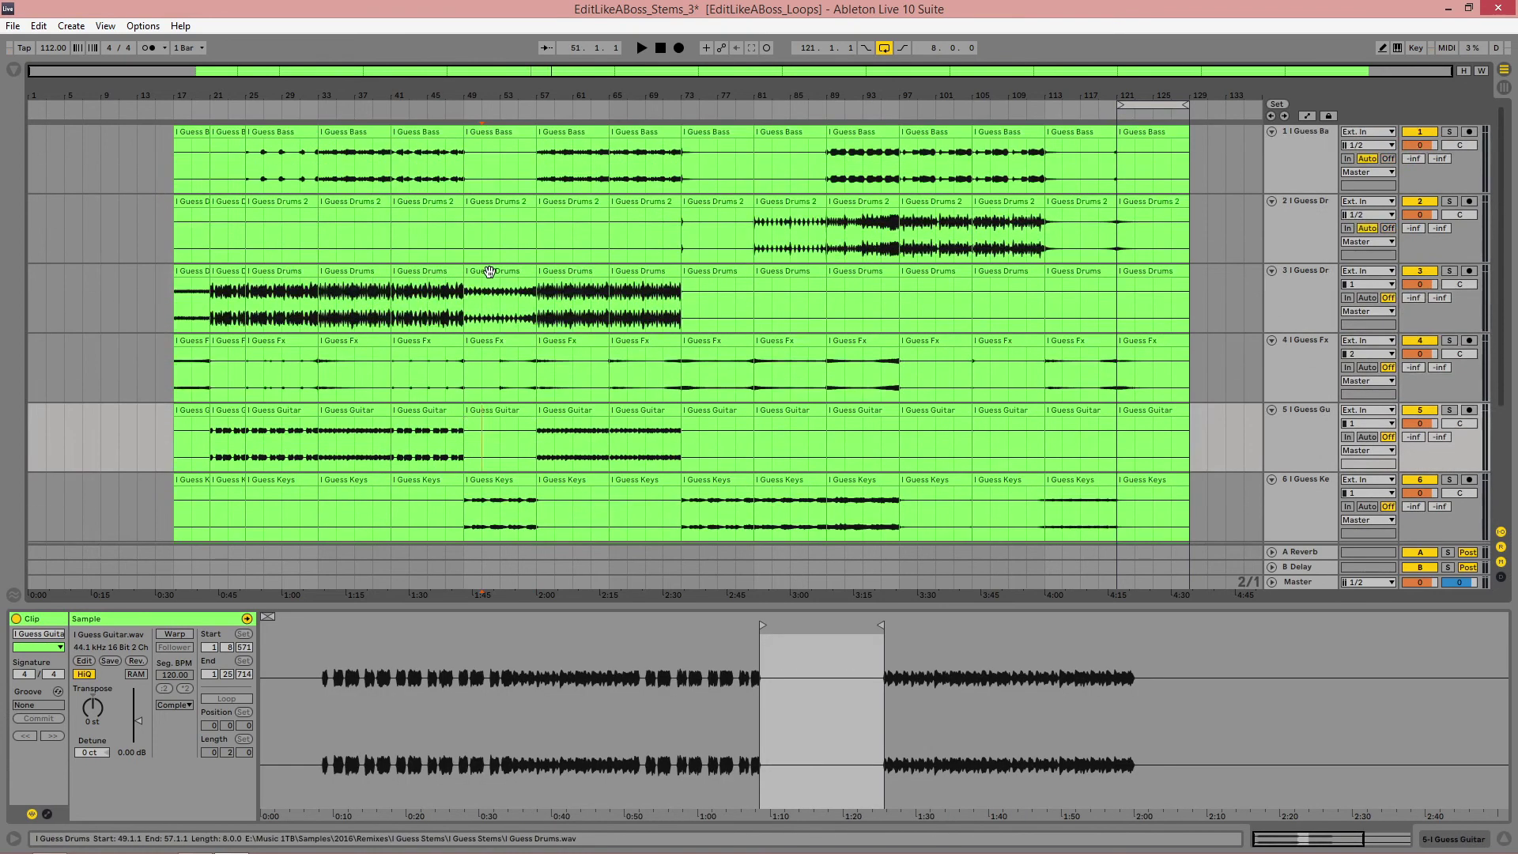
left_click(495, 294)
key("ctrl+a")
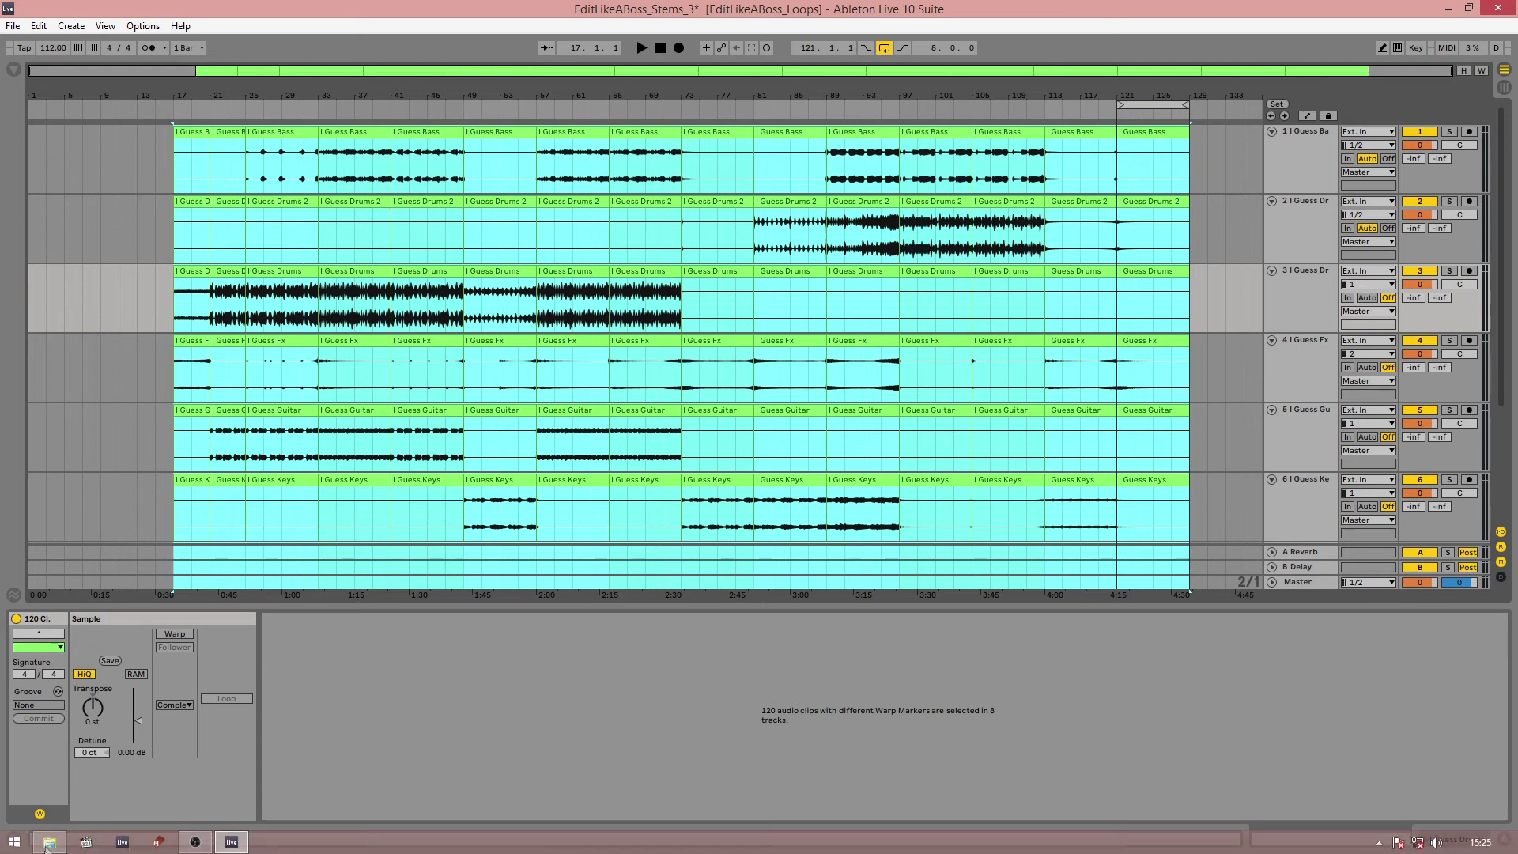
Step: Delete the 46 old I Guess files from the Crop folder and return to the arrangement
left_click(47, 843)
right_click(525, 329)
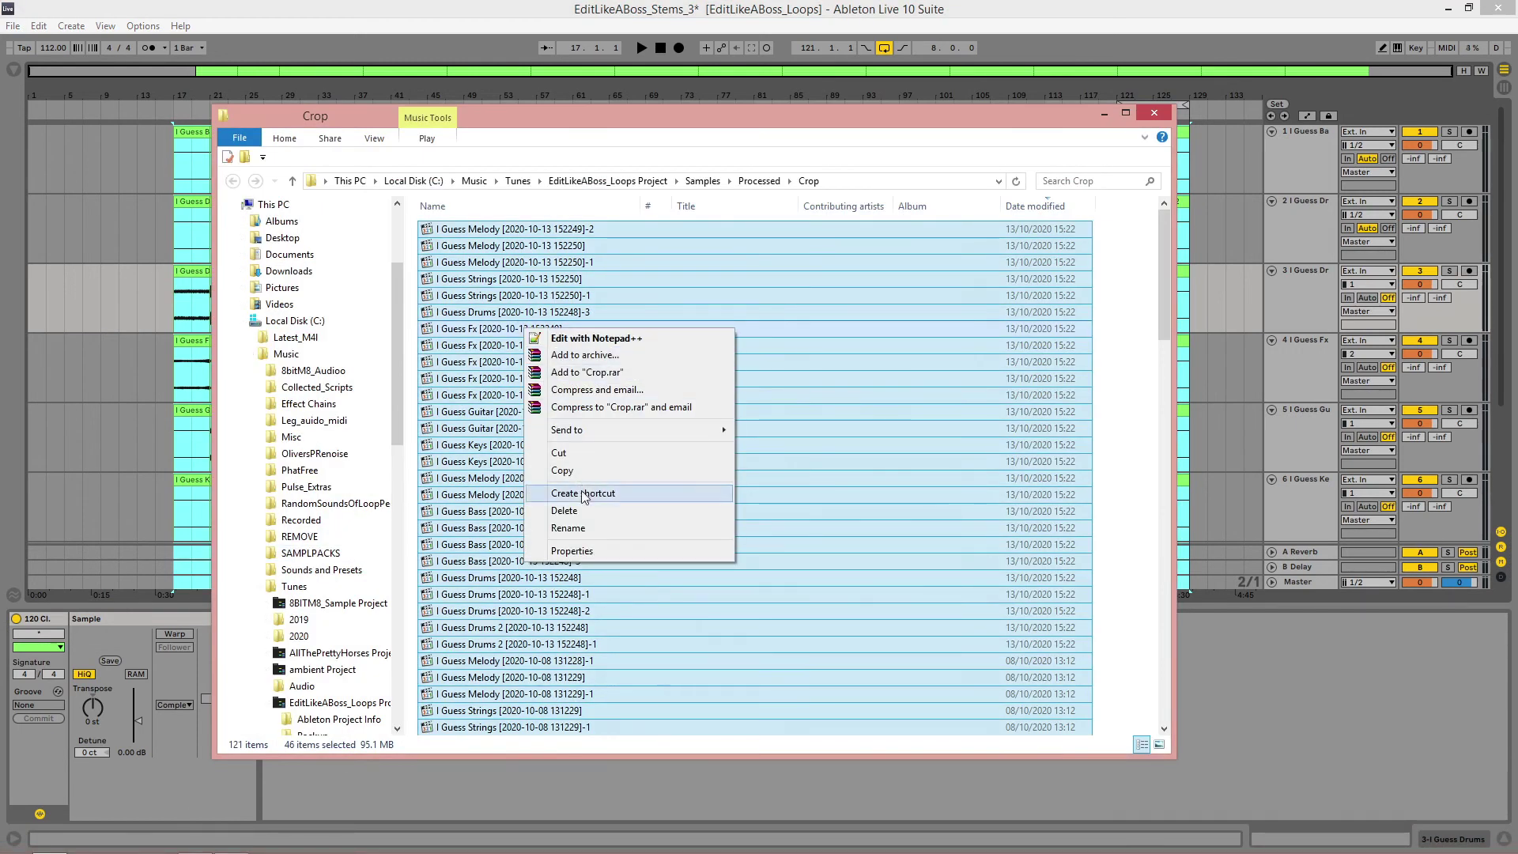
left_click(582, 510)
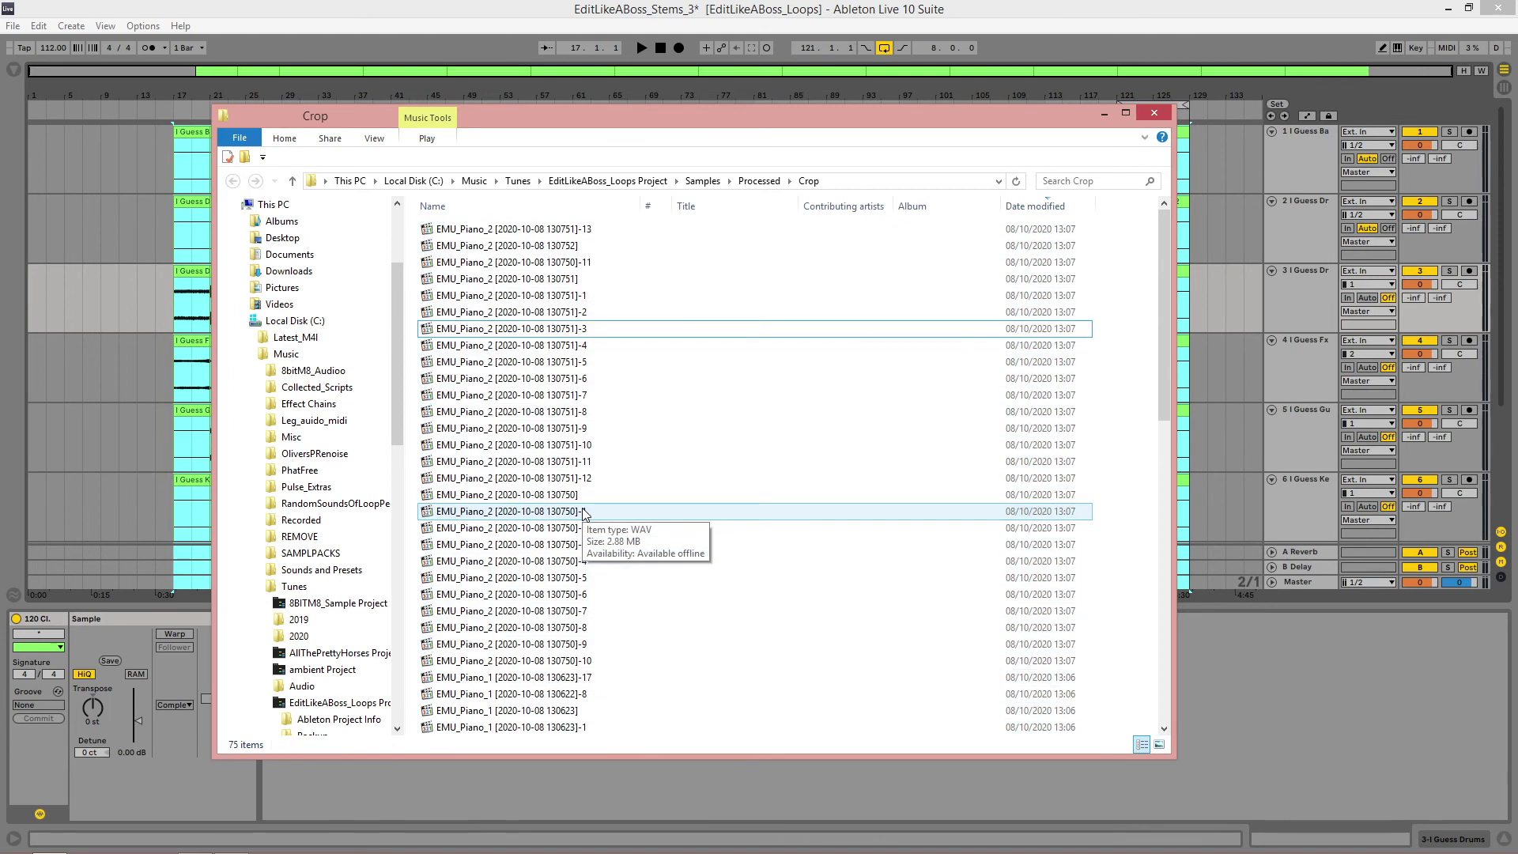
left_click(192, 299)
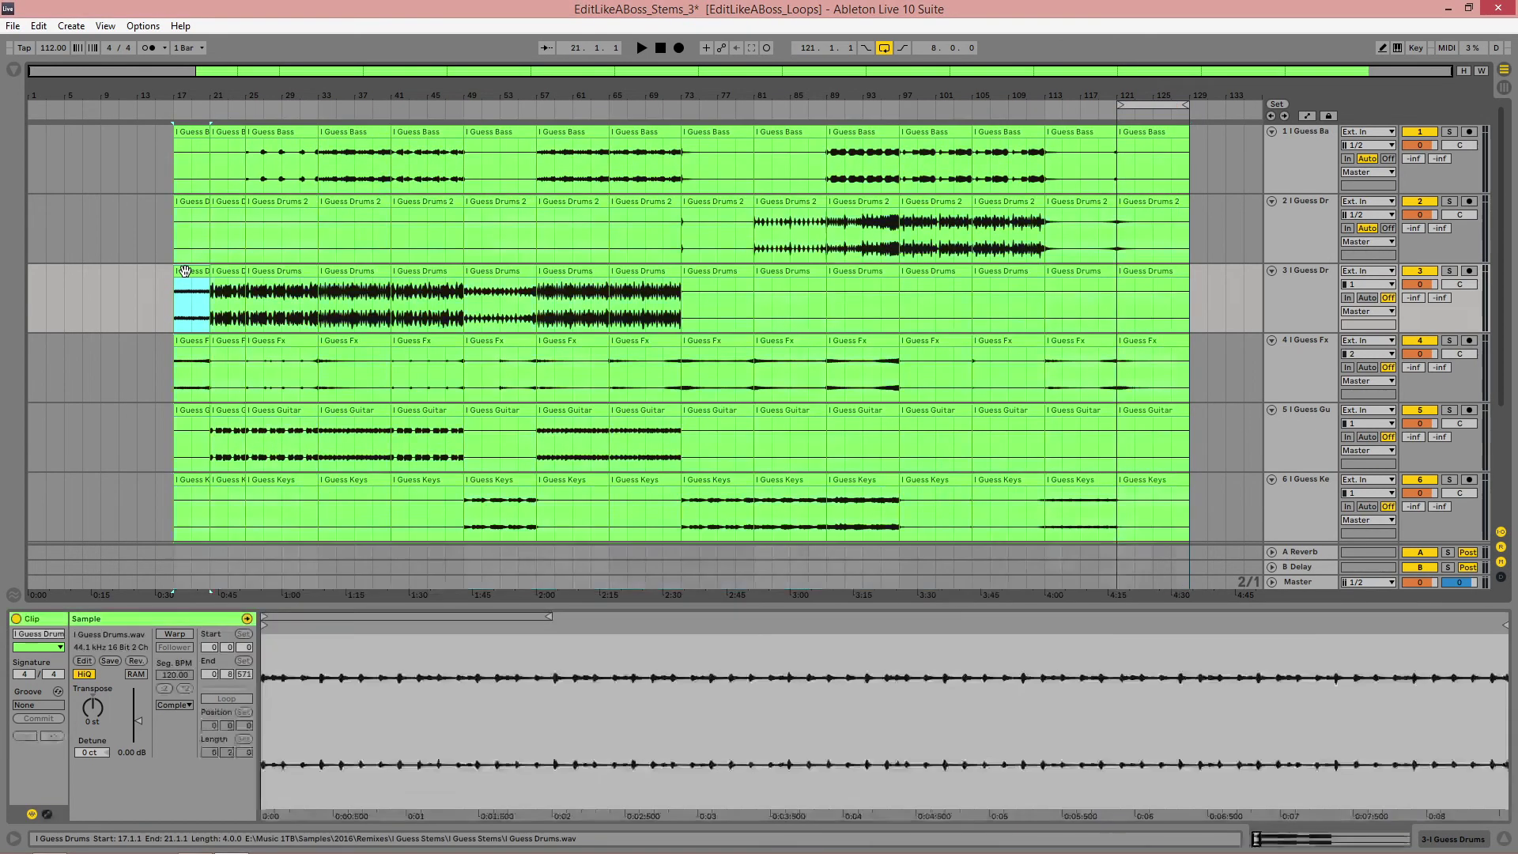
Step: Select all 120 loop clips, crop them with Crop Clip(s), then switch to the Crop folder
left_click(324, 291)
key("ctrl+a")
right_click(341, 270)
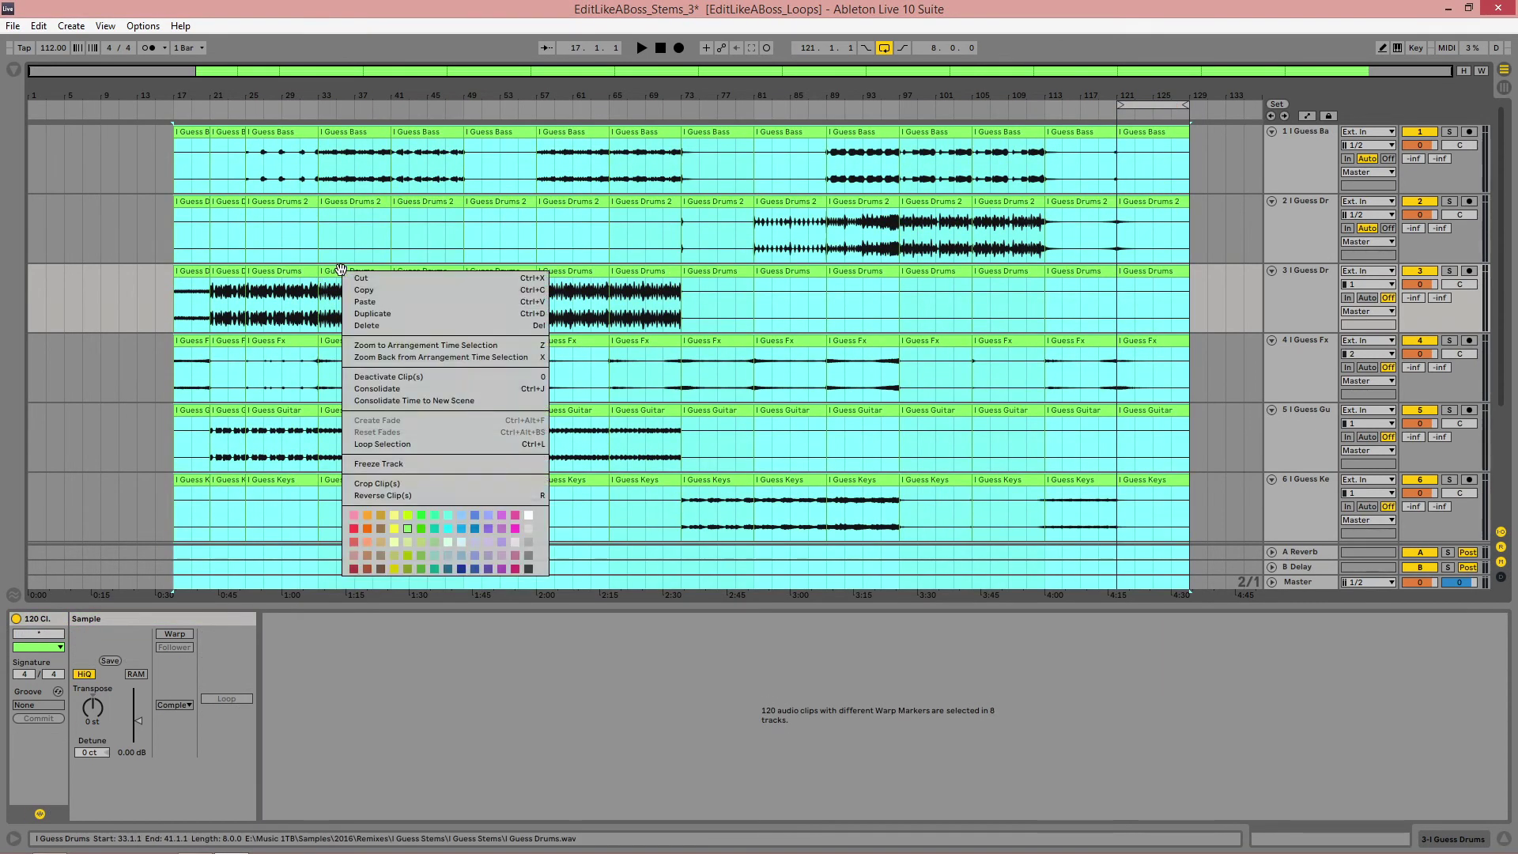
left_click(400, 482)
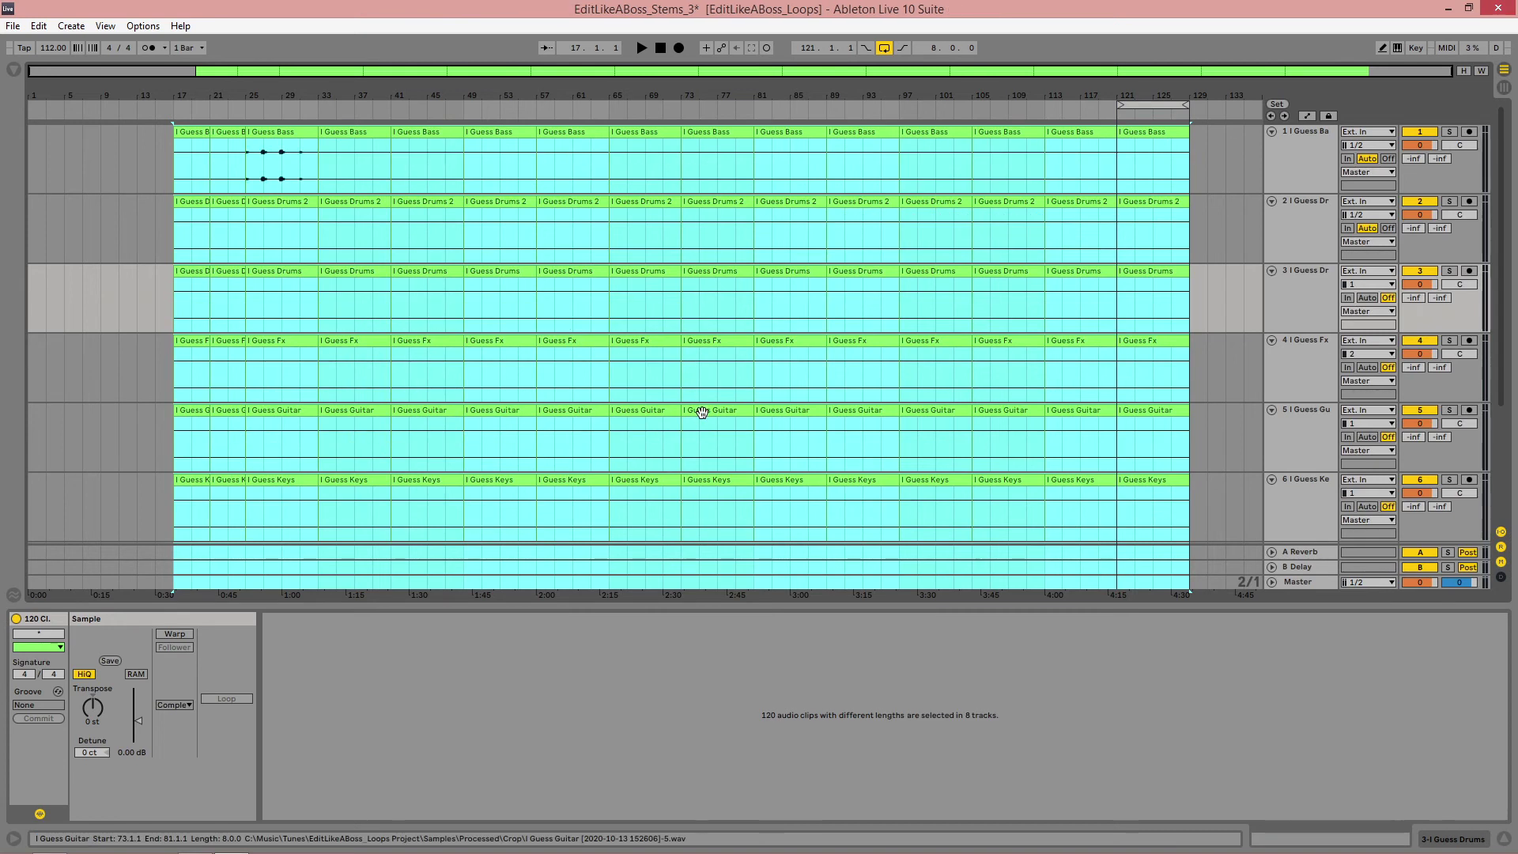
key("alt+Tab")
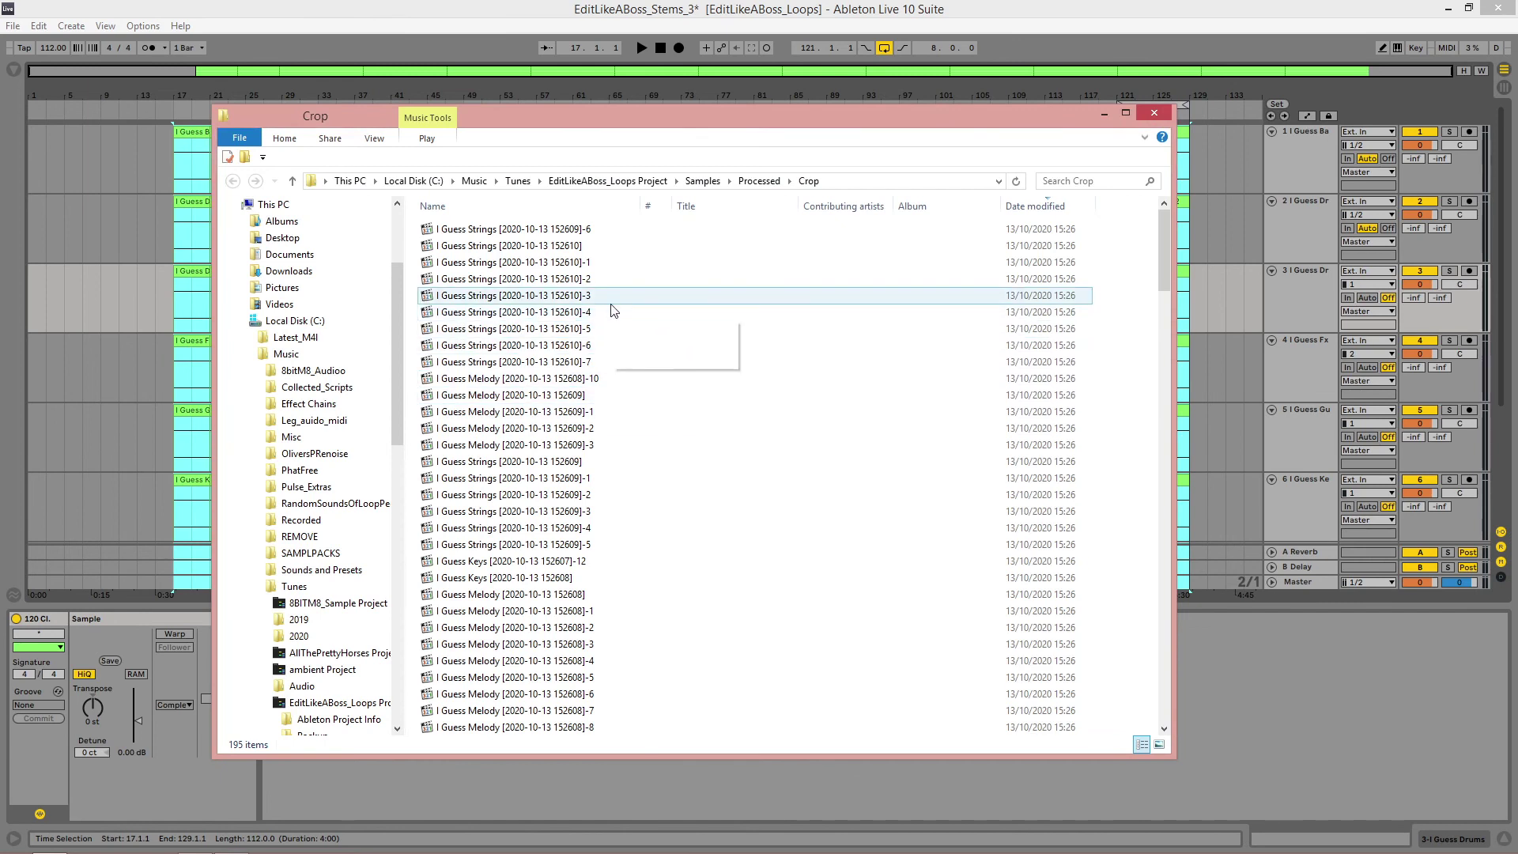
Step: Step through the eight cropped Strings files at the top of the Crop folder
left_click(582, 230)
left_click(582, 262)
left_click(584, 279)
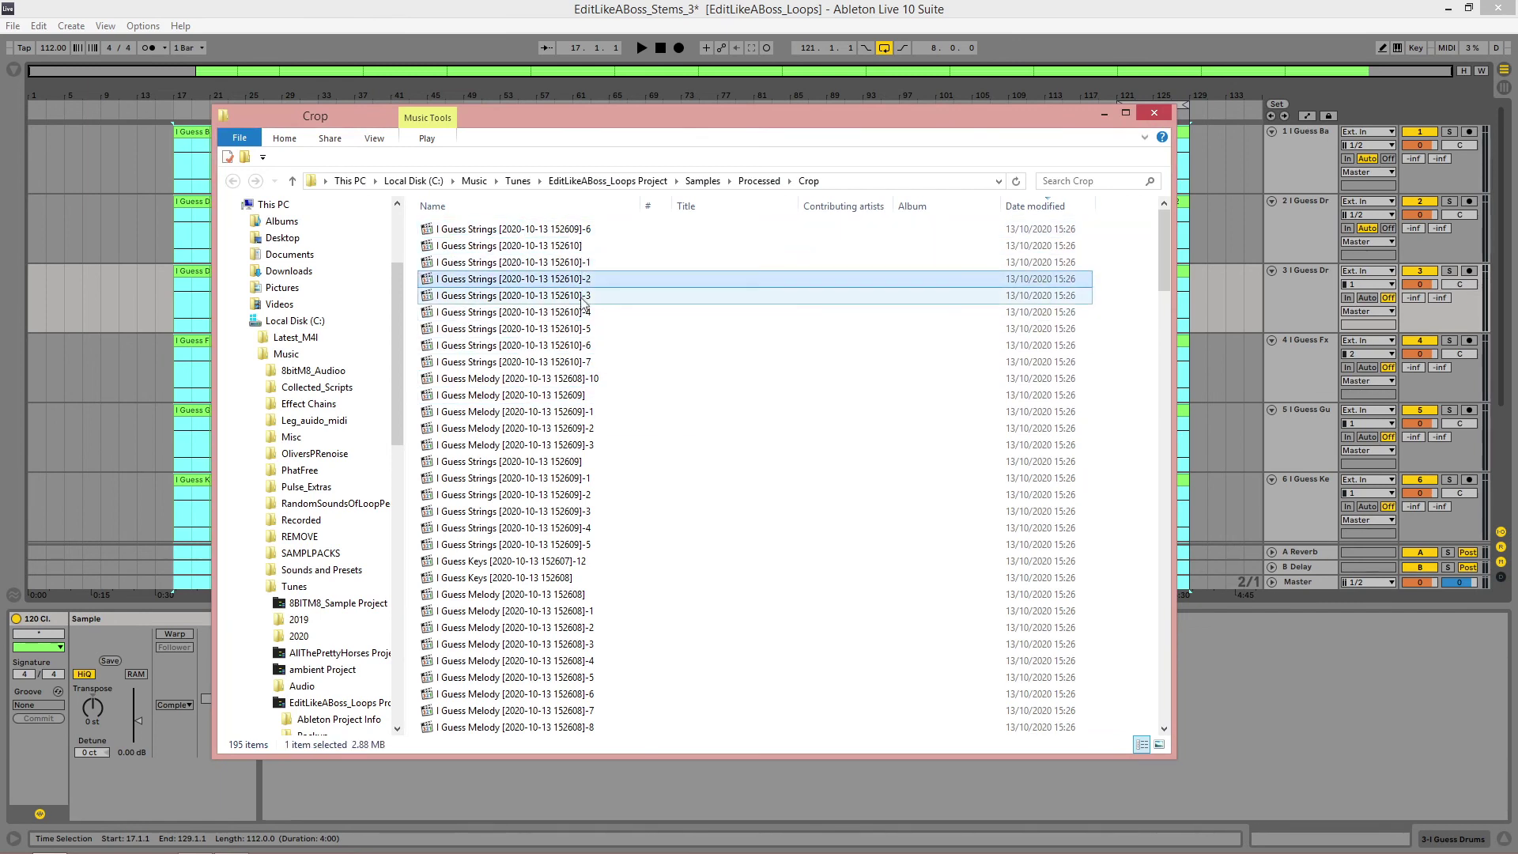
left_click(584, 296)
left_click(585, 312)
left_click(585, 329)
left_click(587, 345)
left_click(588, 362)
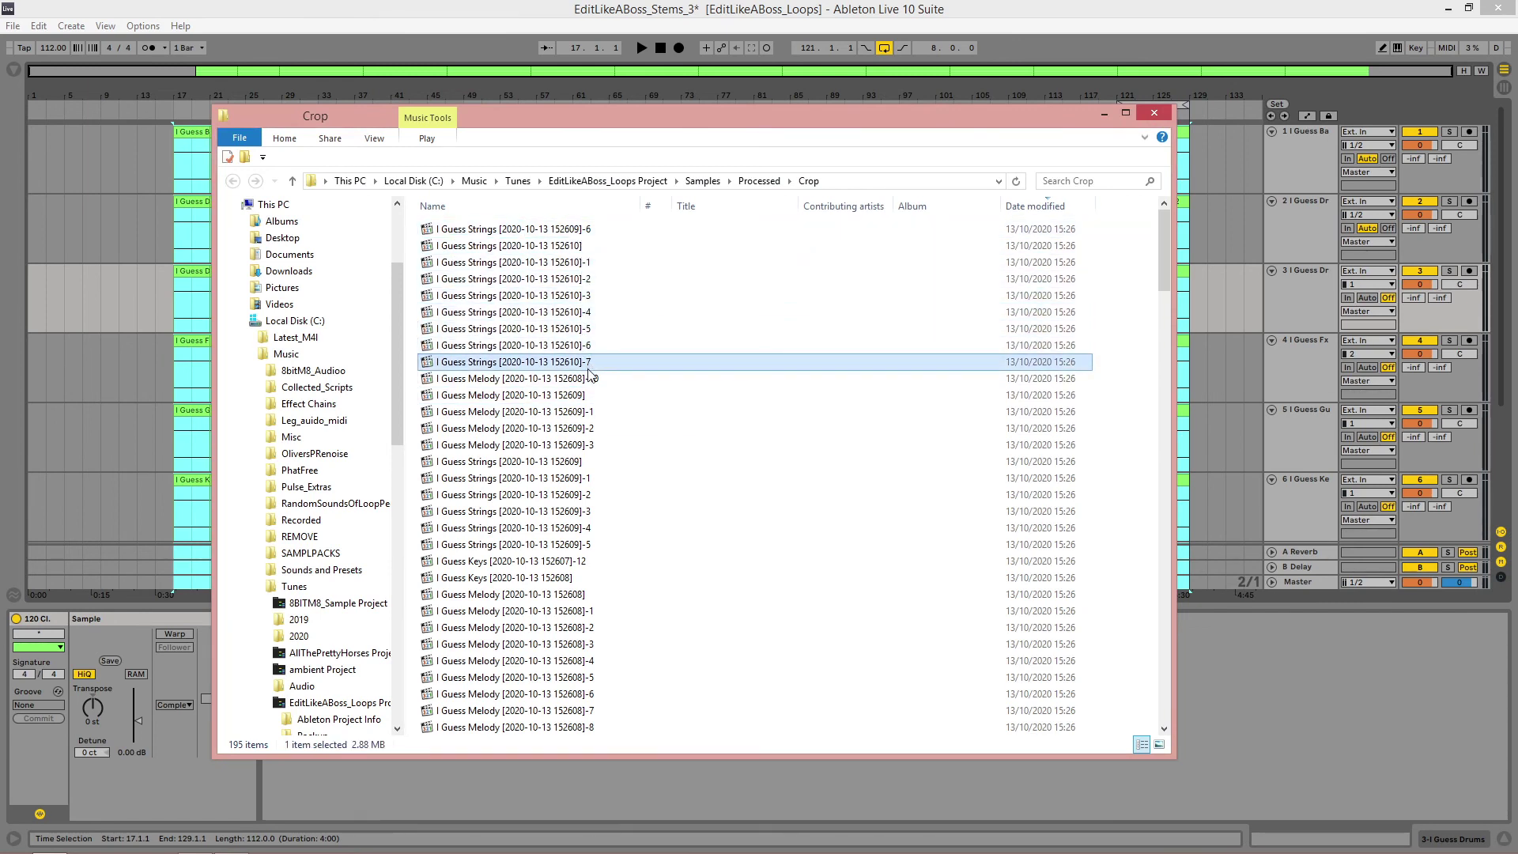
Step: Spot-check cropped Melody, Strings and Fx files, then close the Crop folder window
scroll(588, 372, "down", 3)
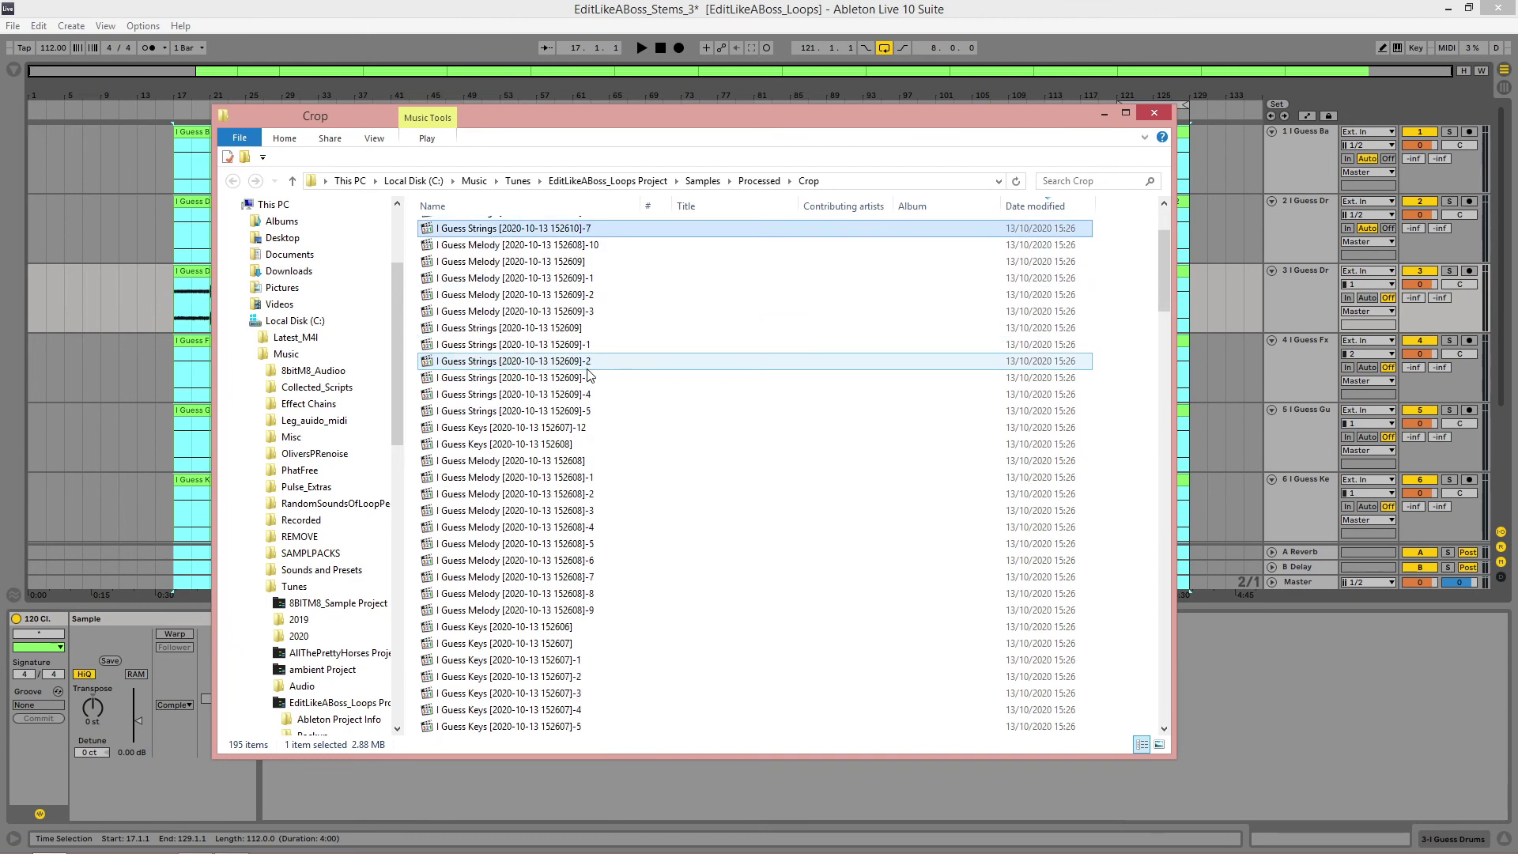
left_click(581, 511)
scroll(589, 518, "up", 3)
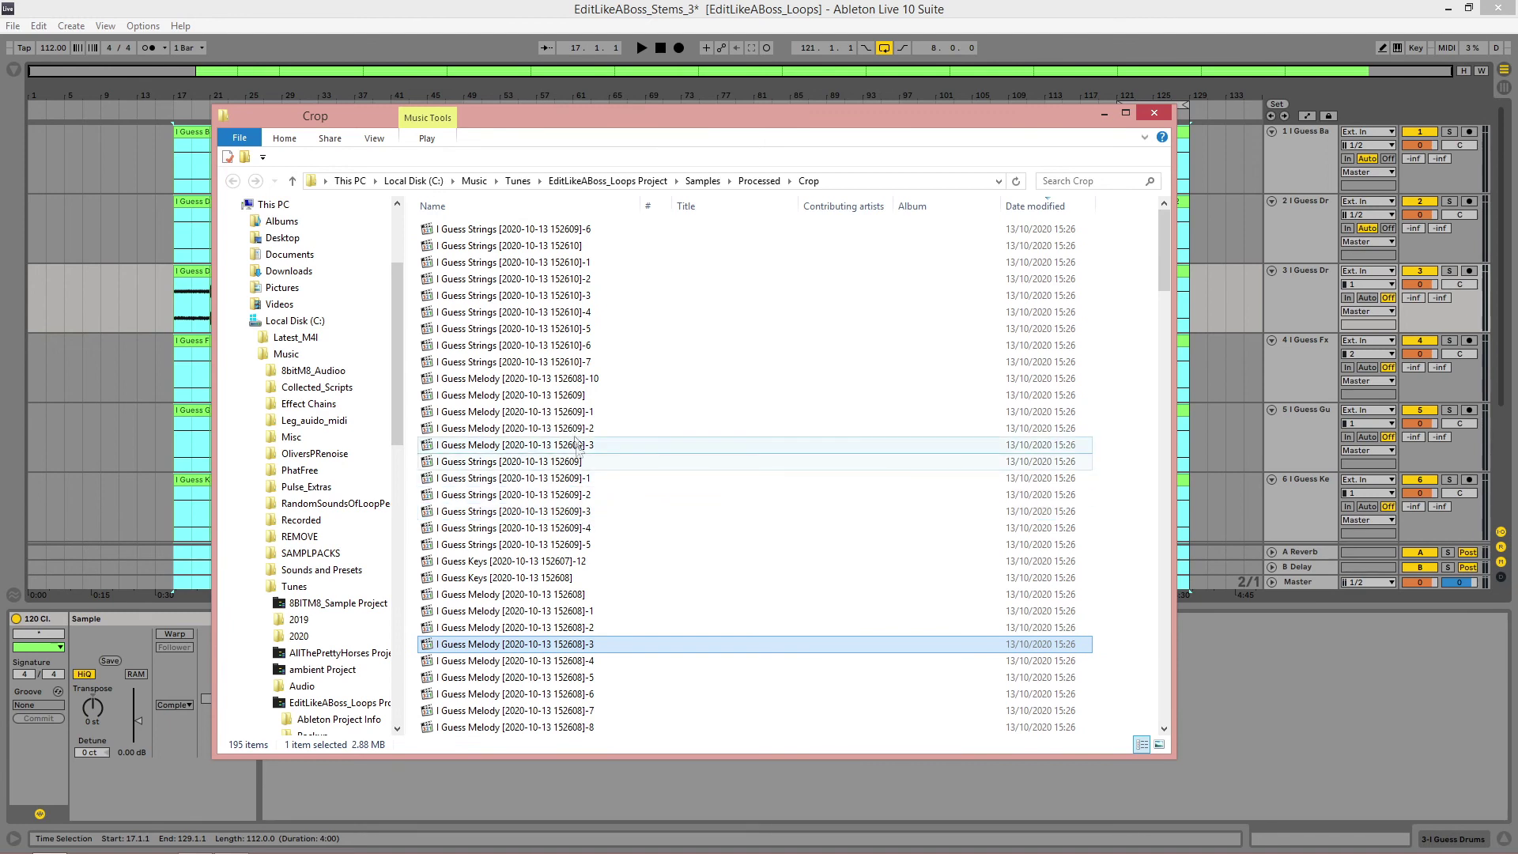
left_click(557, 299)
scroll(577, 427, "down", 11)
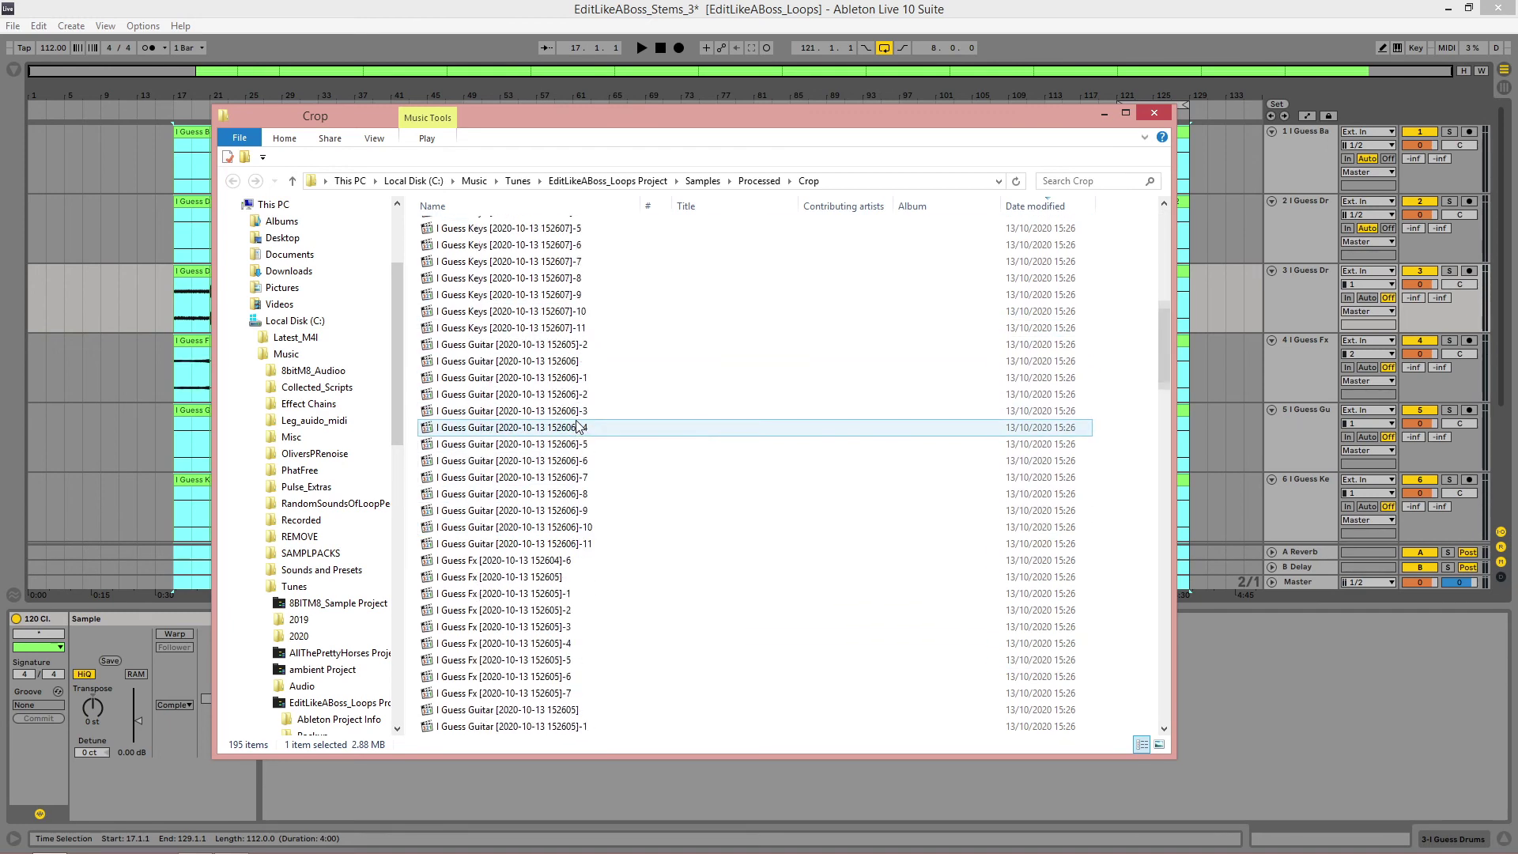
scroll(571, 431, "down", 6)
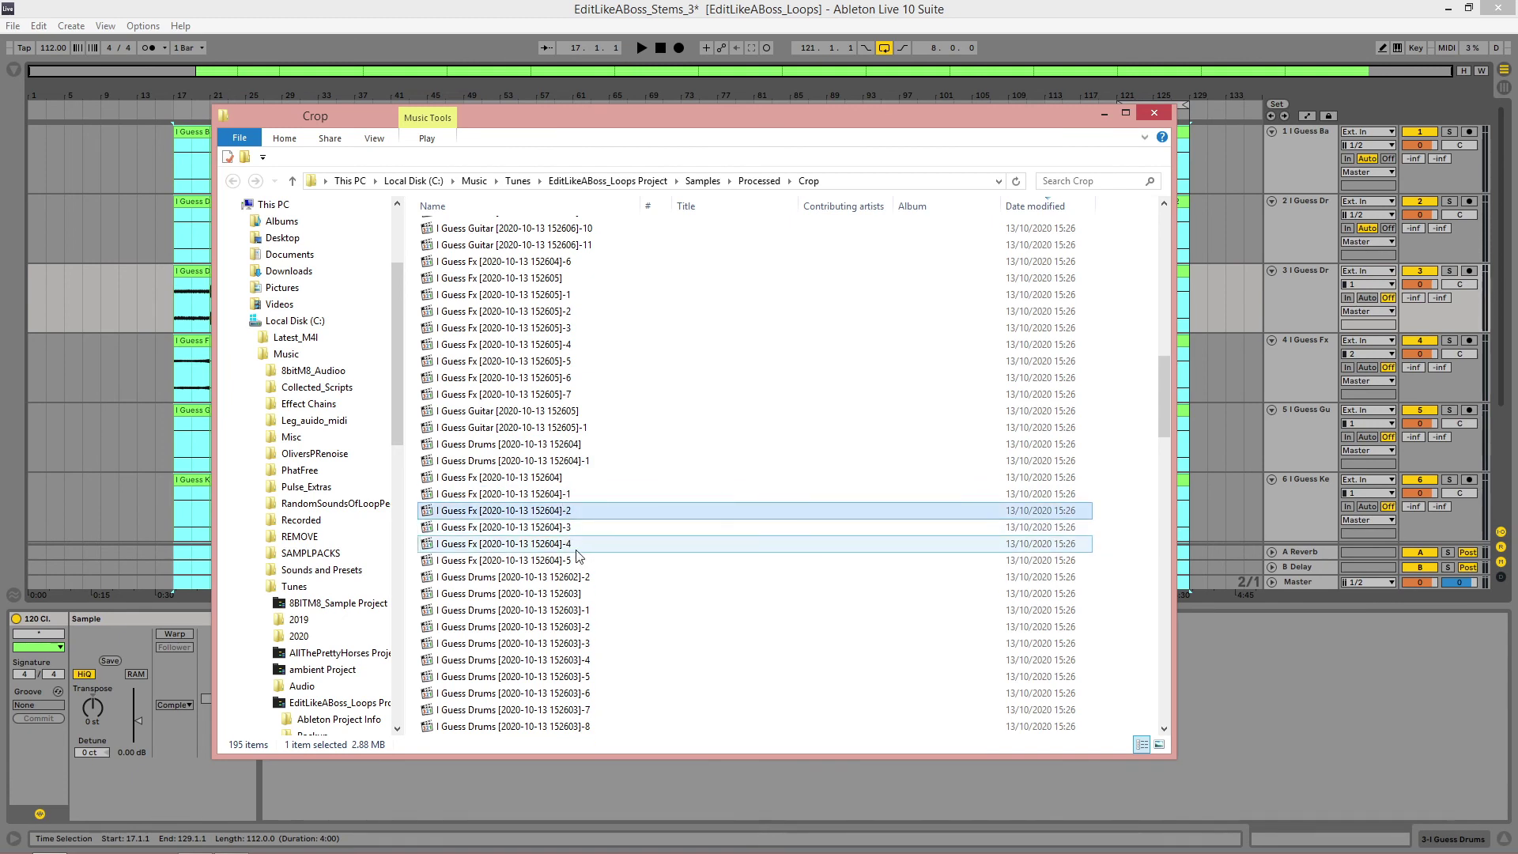
left_click(574, 529)
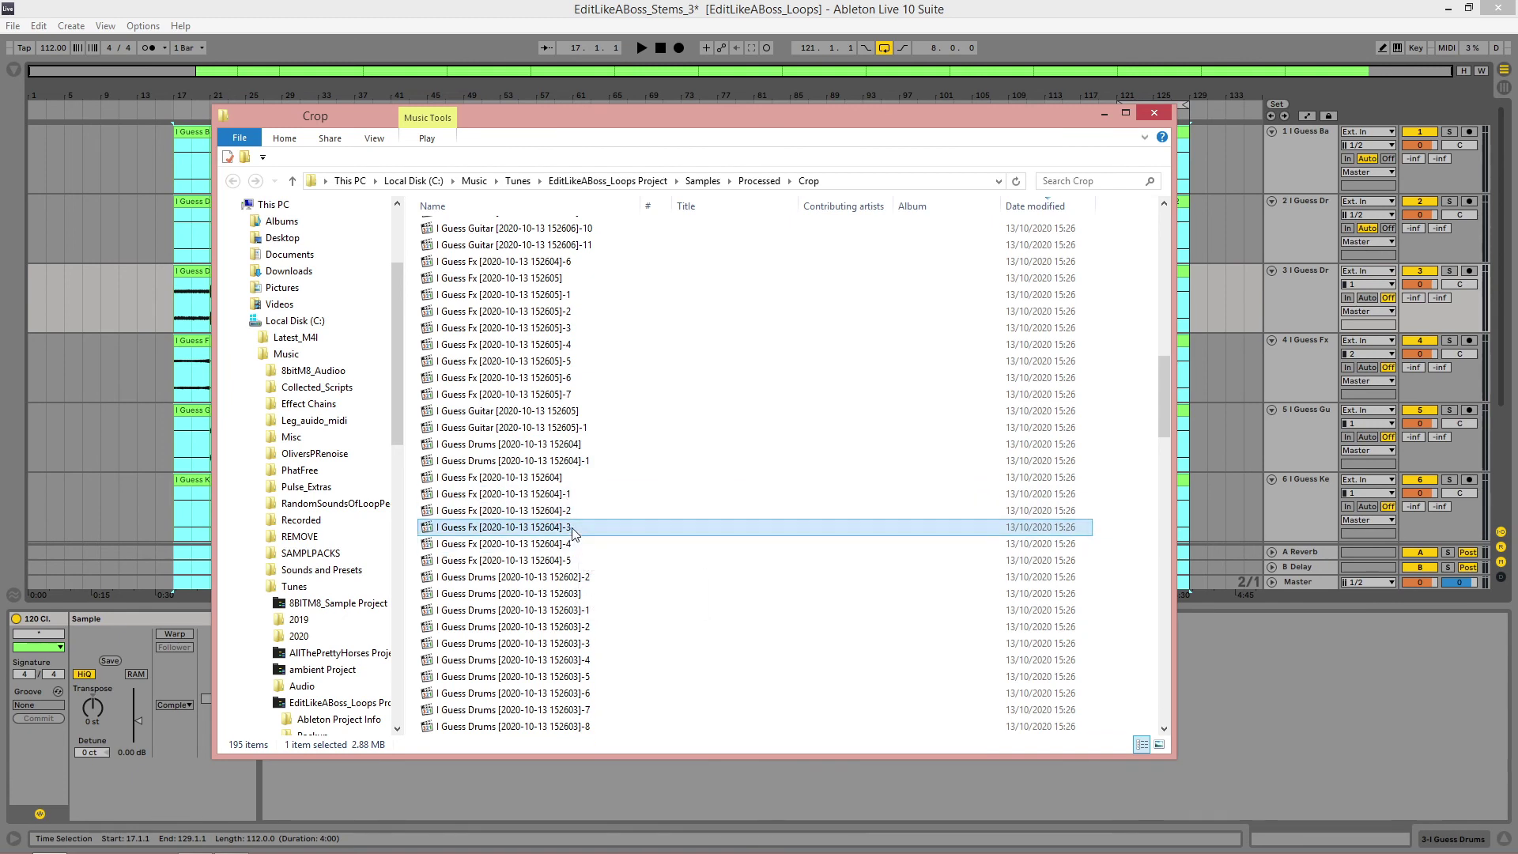
left_click(1154, 112)
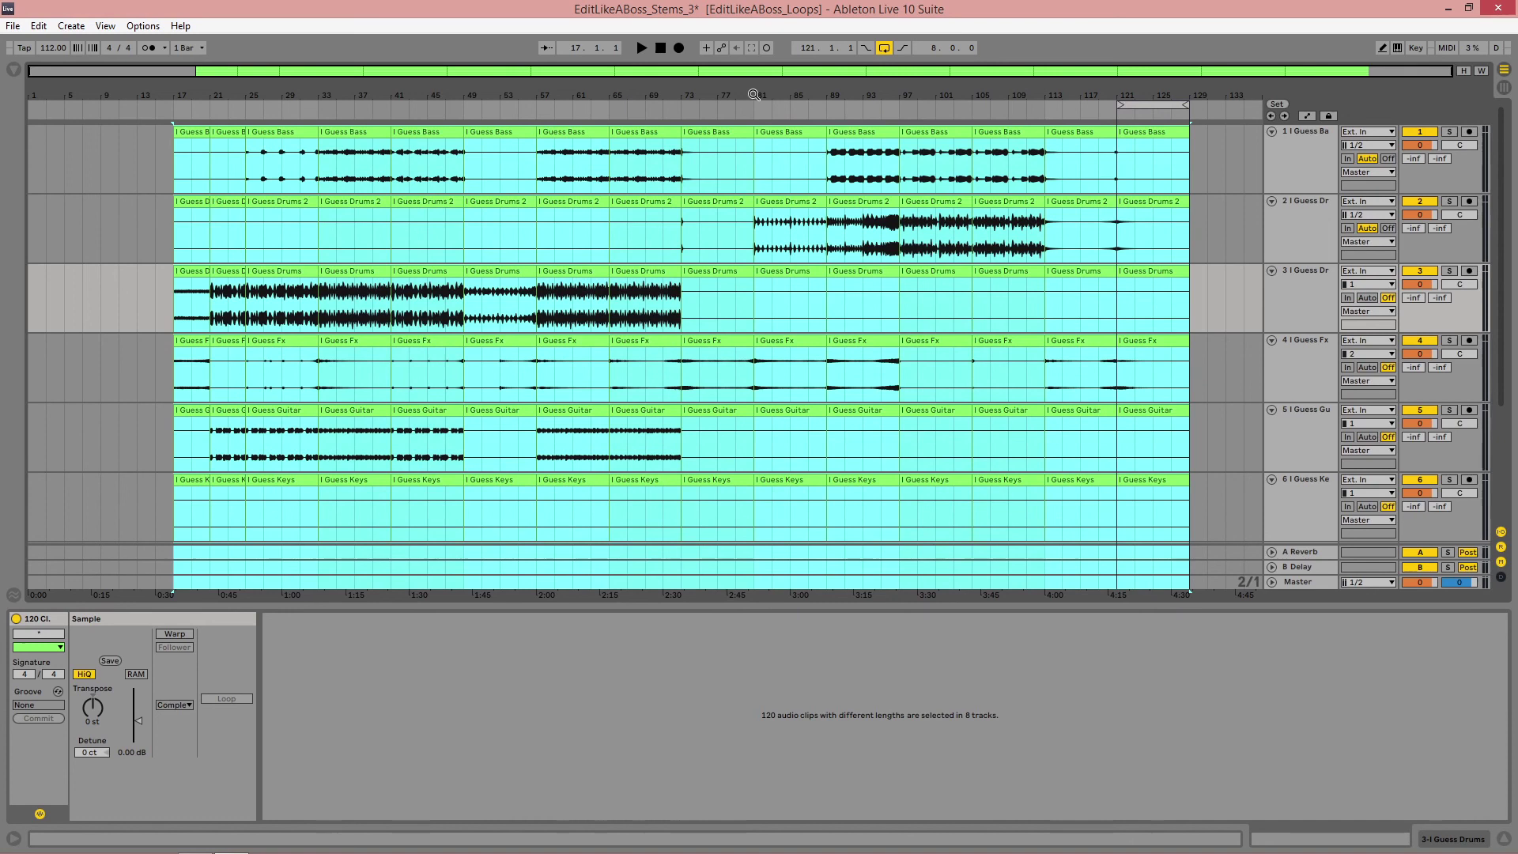